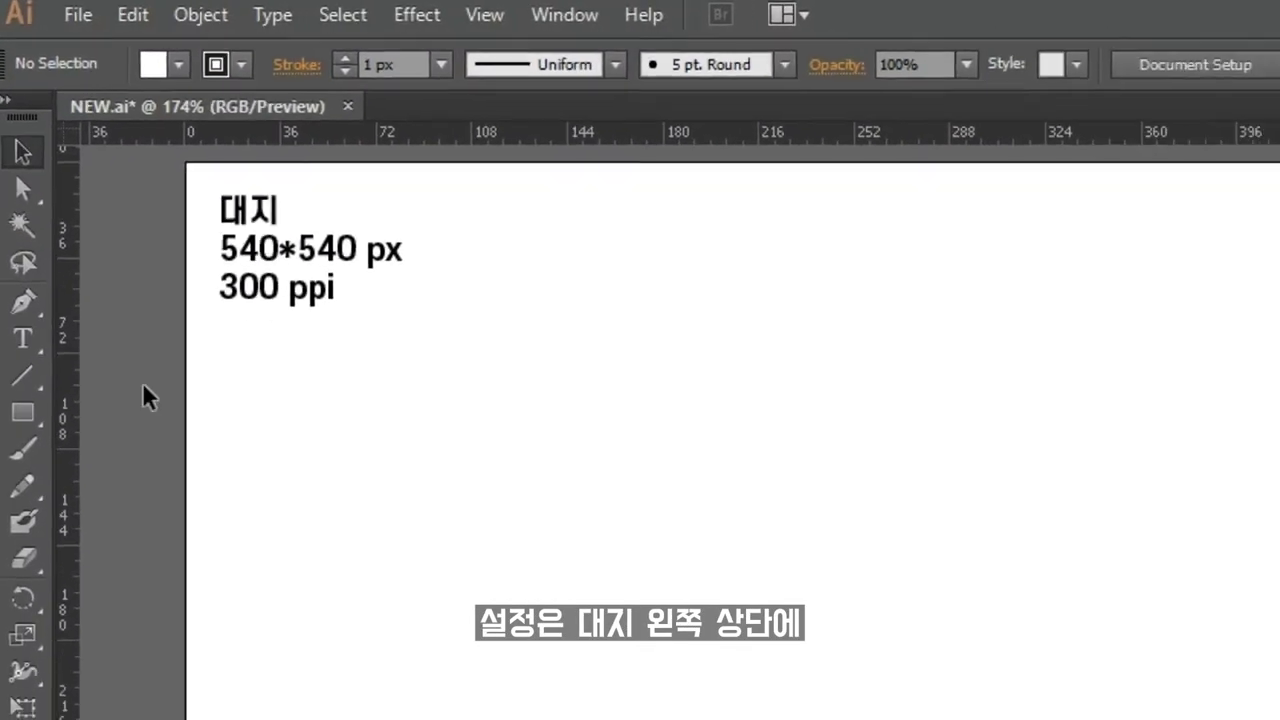
View the empty 540×540 px, 300 ppi artboard in NEW.ai.
left_click_drag(85, 82, 291, 218)
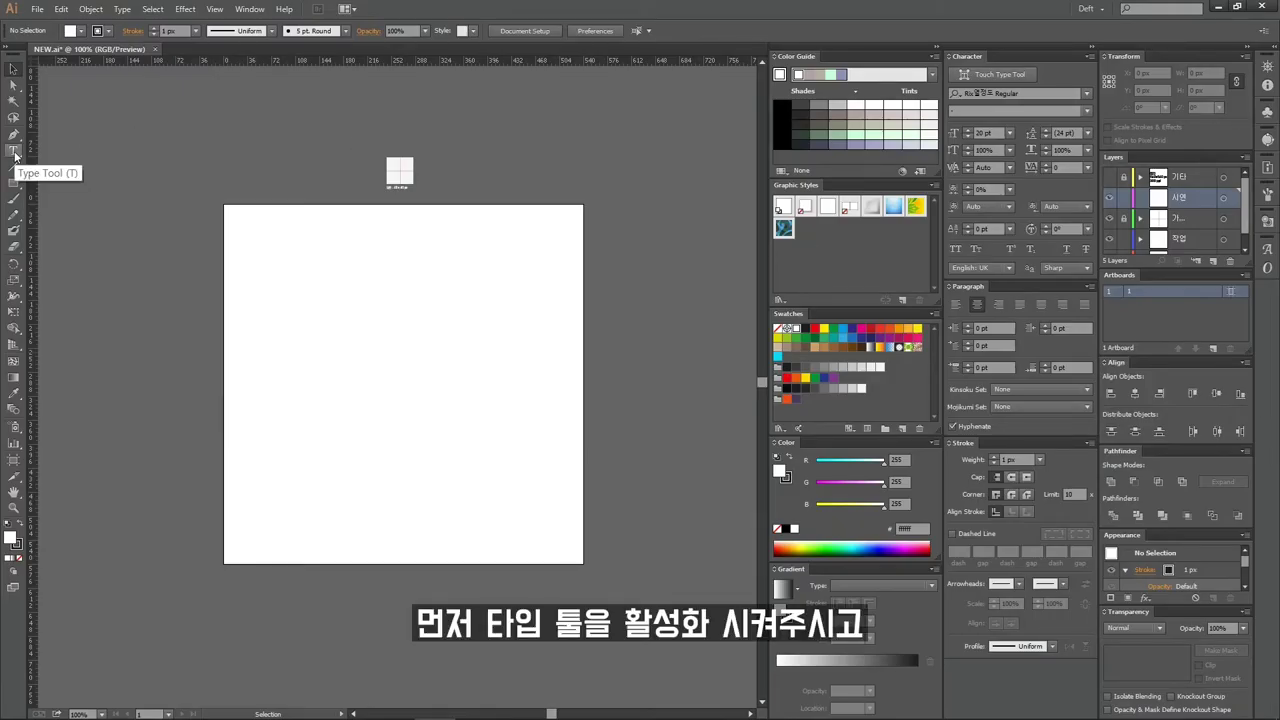
Type 긴그림자 in the middle of the artboard and enlarge it.
left_click(14, 153)
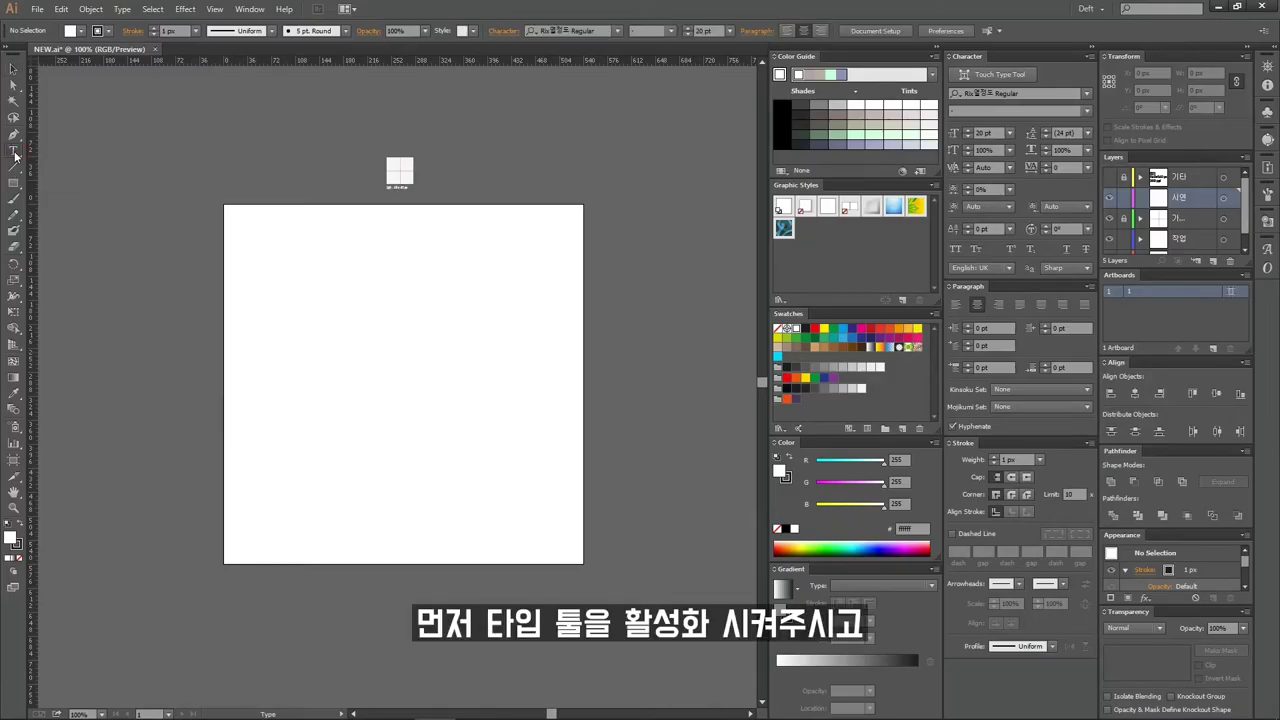
left_click(402, 355)
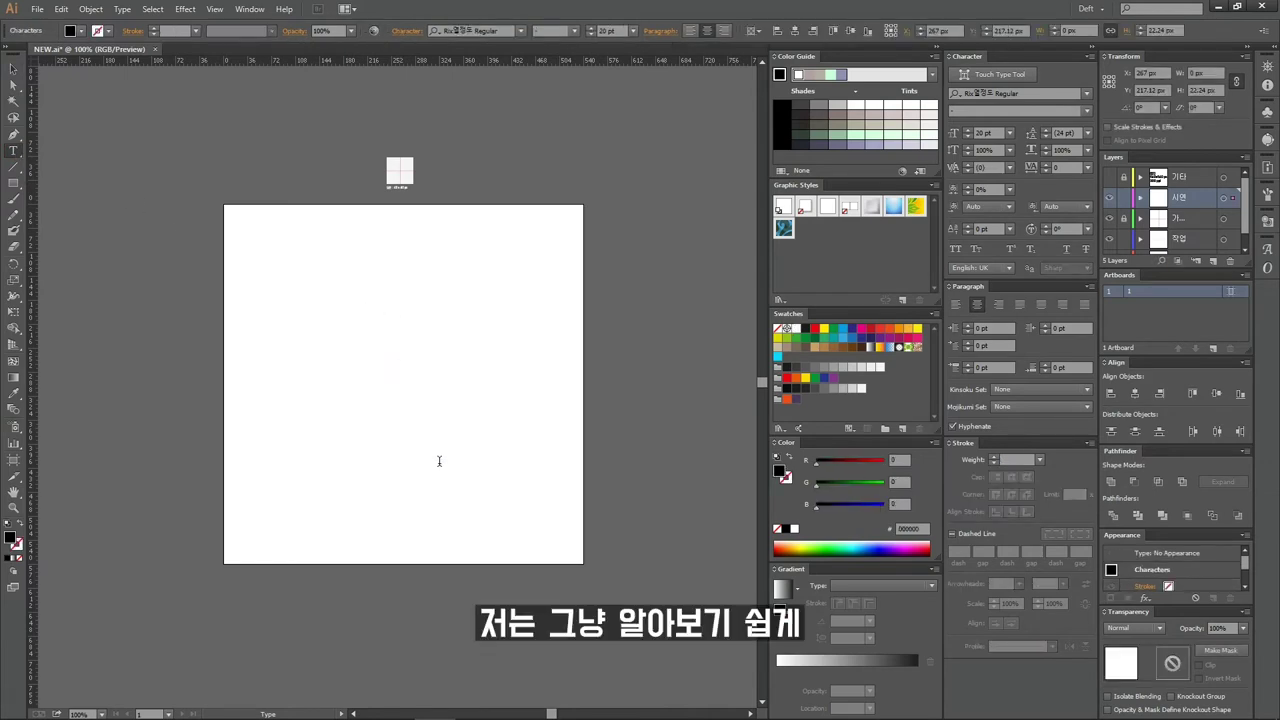
type("긴그림자")
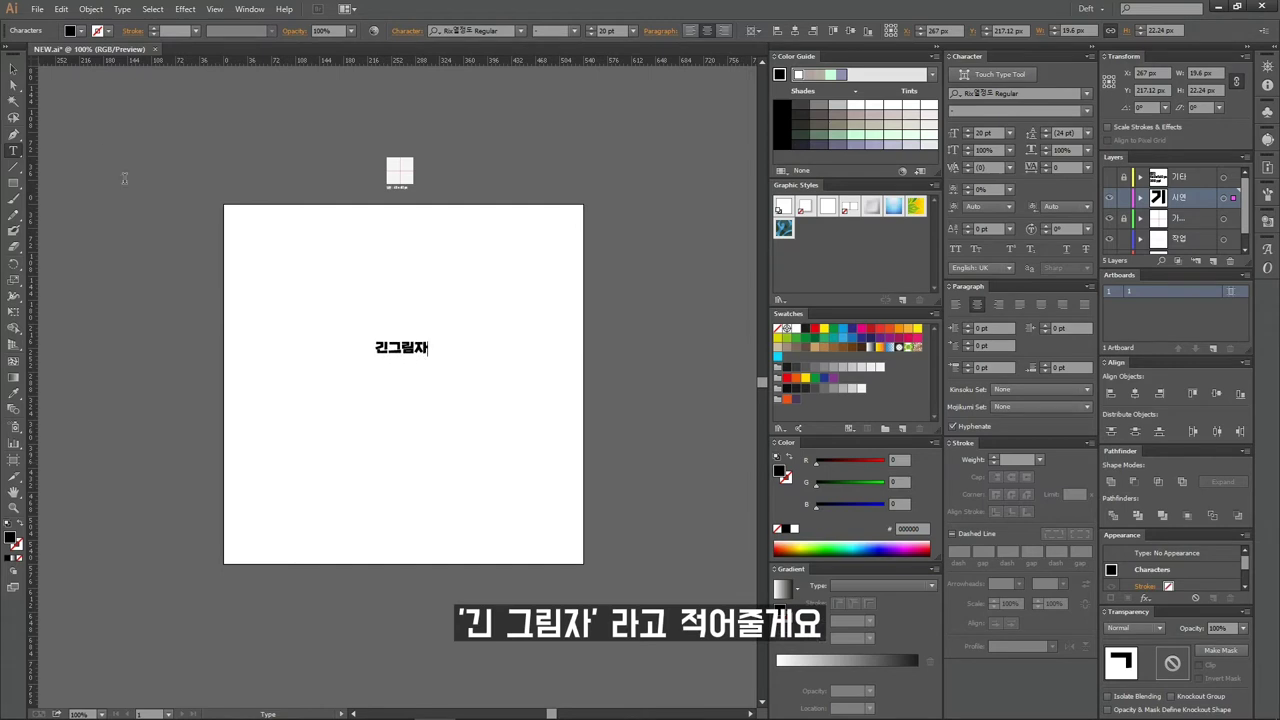
key("Escape")
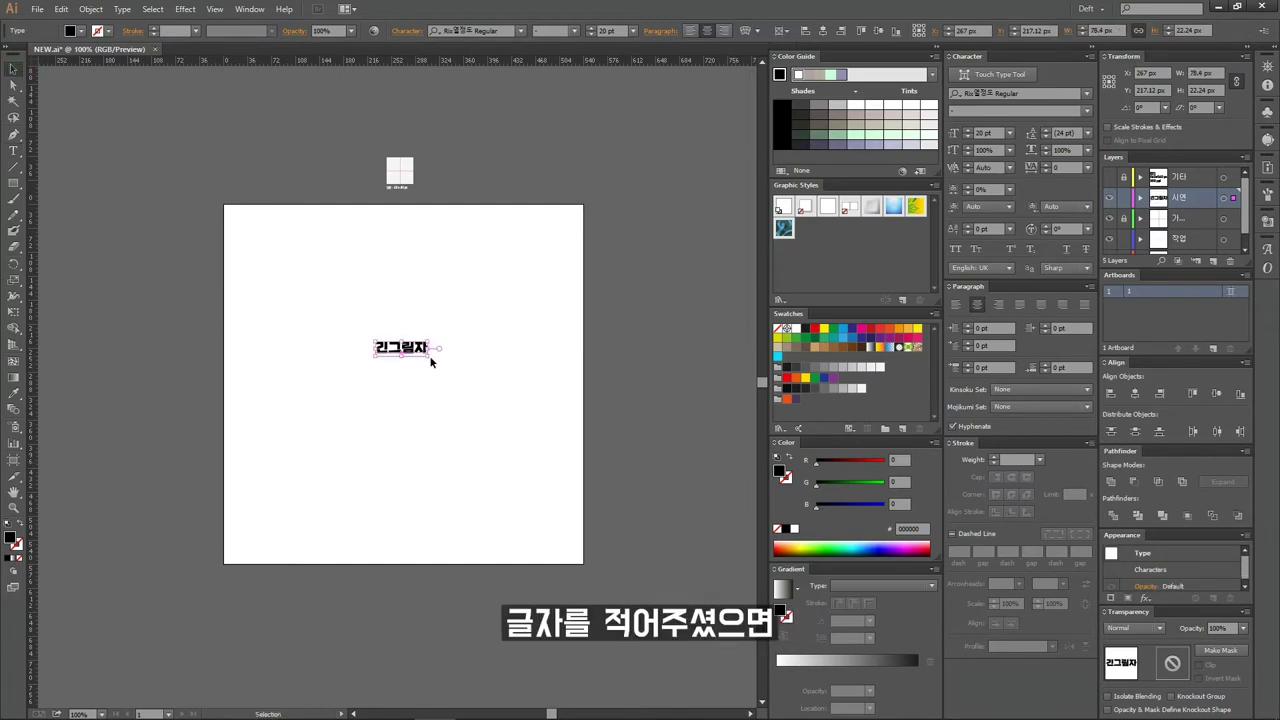
left_click_drag(432, 362, 517, 484)
Set 긴그림자 to 90 pt, centre it vertically, and convert it to outlines.
left_click(983, 133)
type("90")
key("Return")
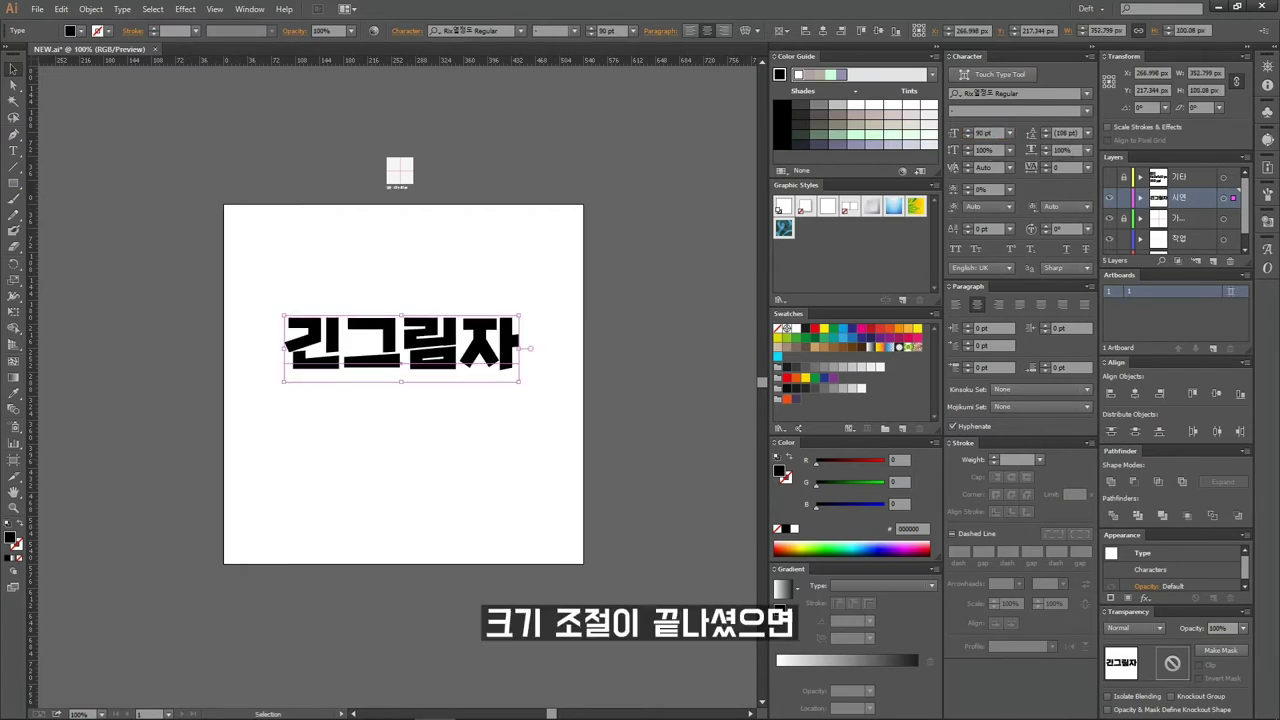
left_click(823, 32)
right_click(494, 358)
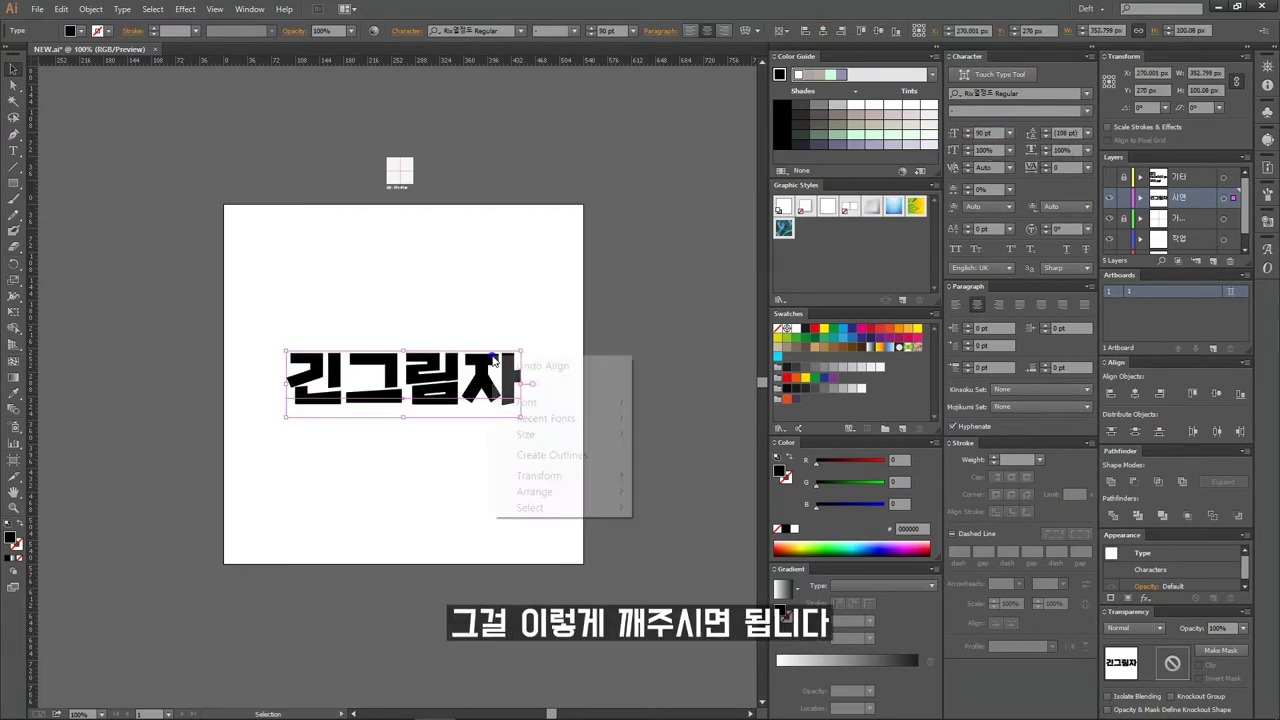
left_click(550, 455)
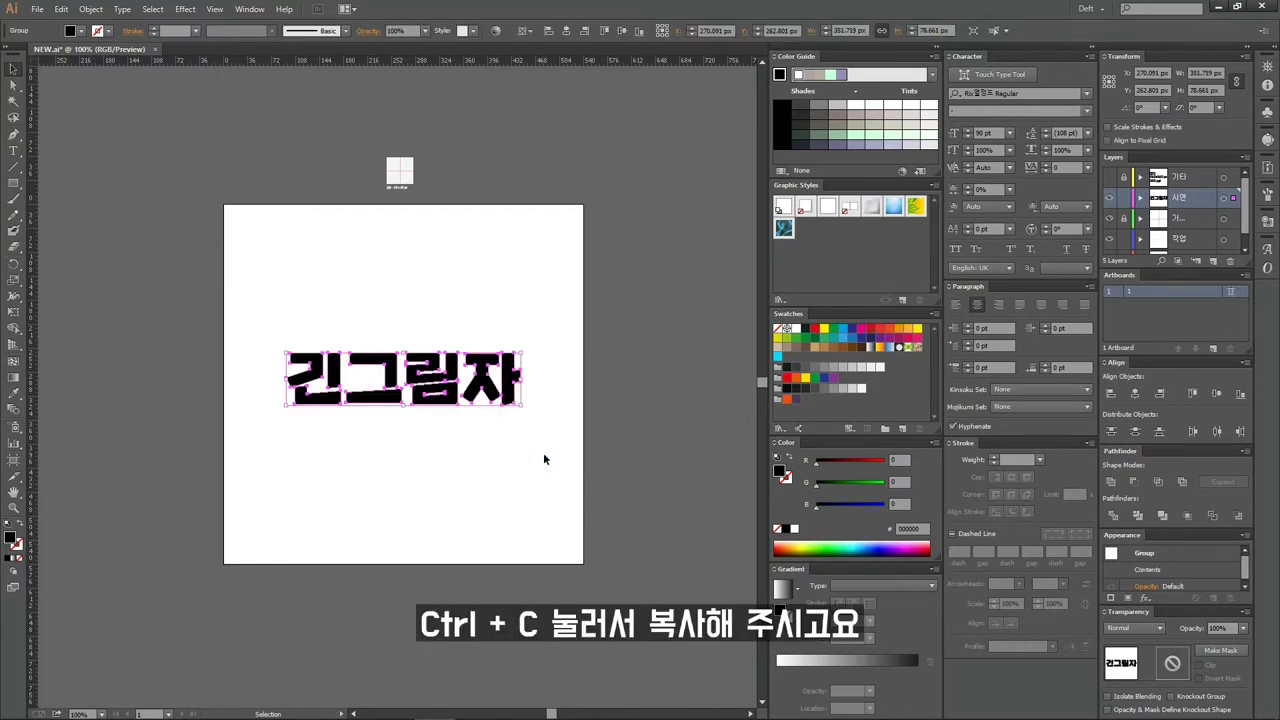
Copy the outlined 긴그림자, duplicate it diagonally down-right, and select both copies.
key("ctrl+c")
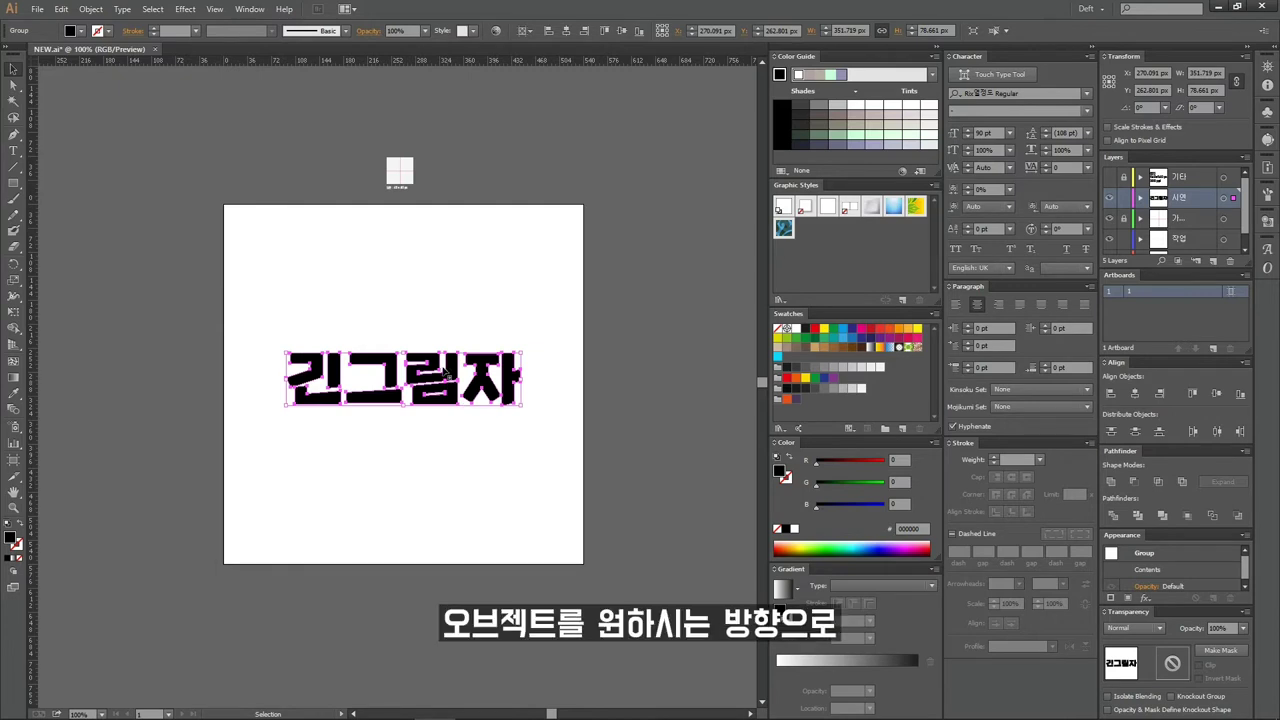
left_click_drag(449, 372, 652, 604)
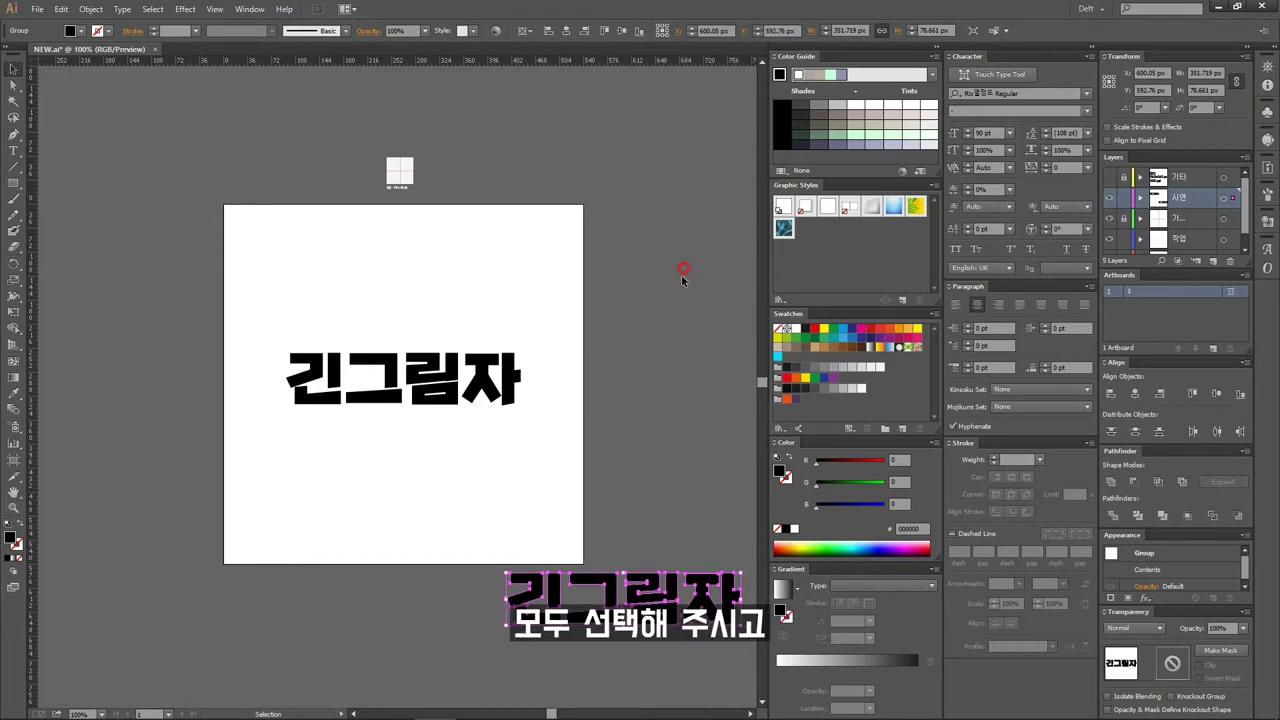
left_click_drag(681, 268, 349, 650)
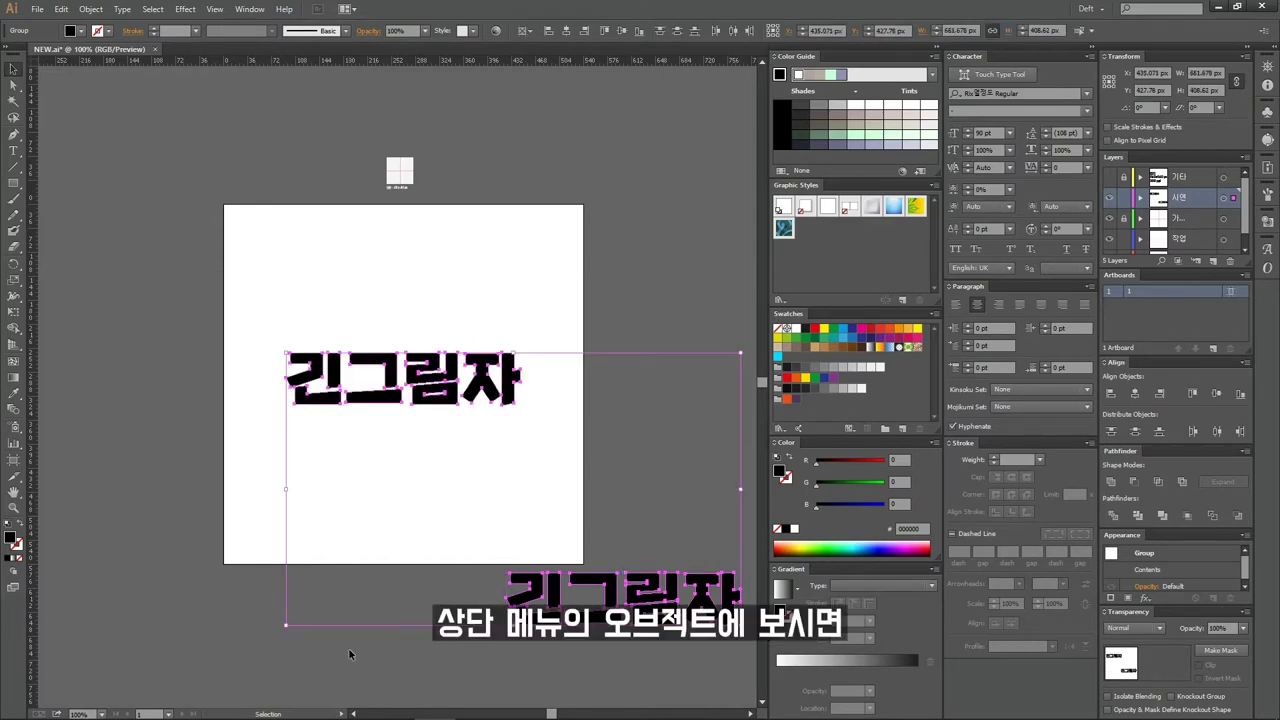
Blend the two 긴그림자 copies with Object > Blend > Make.
left_click(95, 10)
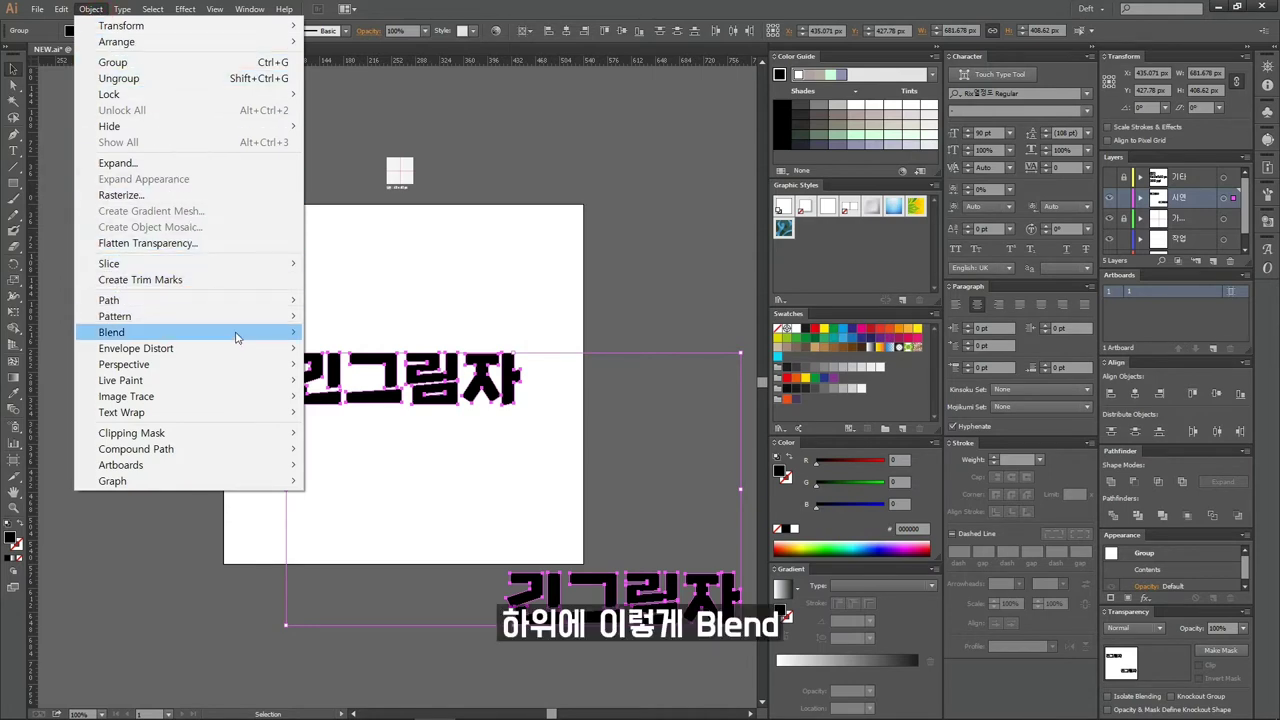
mouse_move(112, 332)
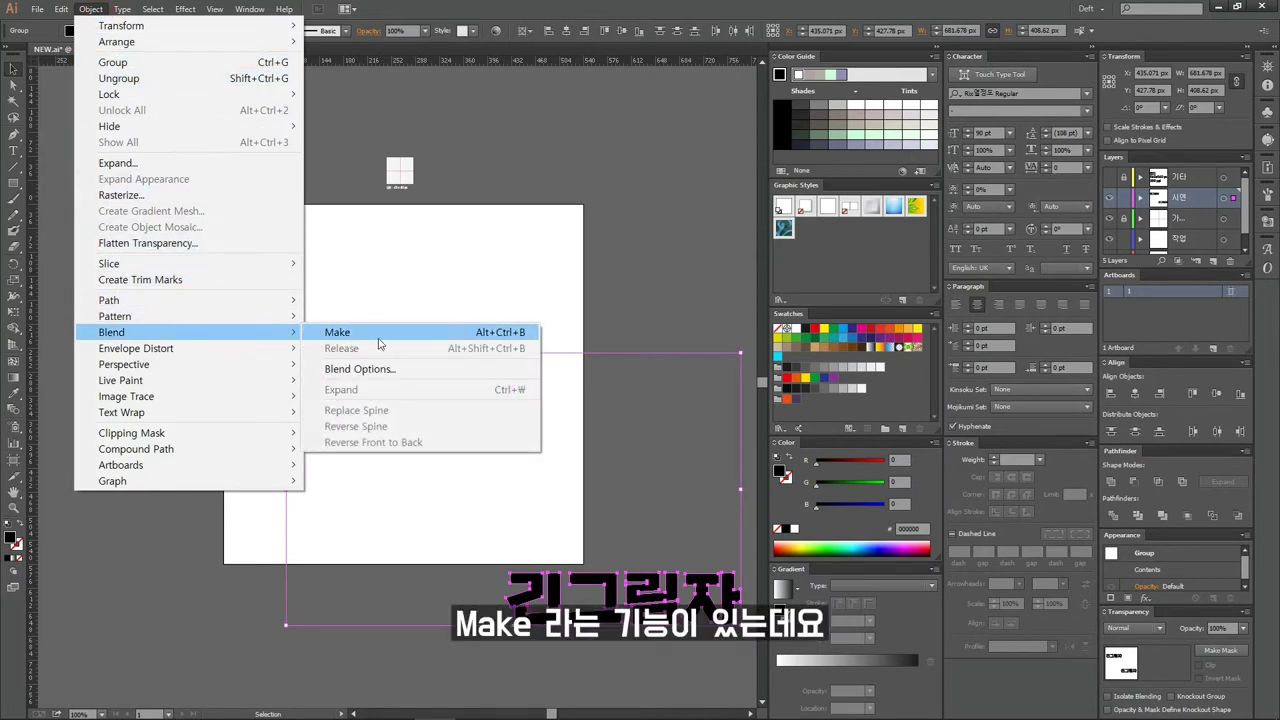
left_click(380, 340)
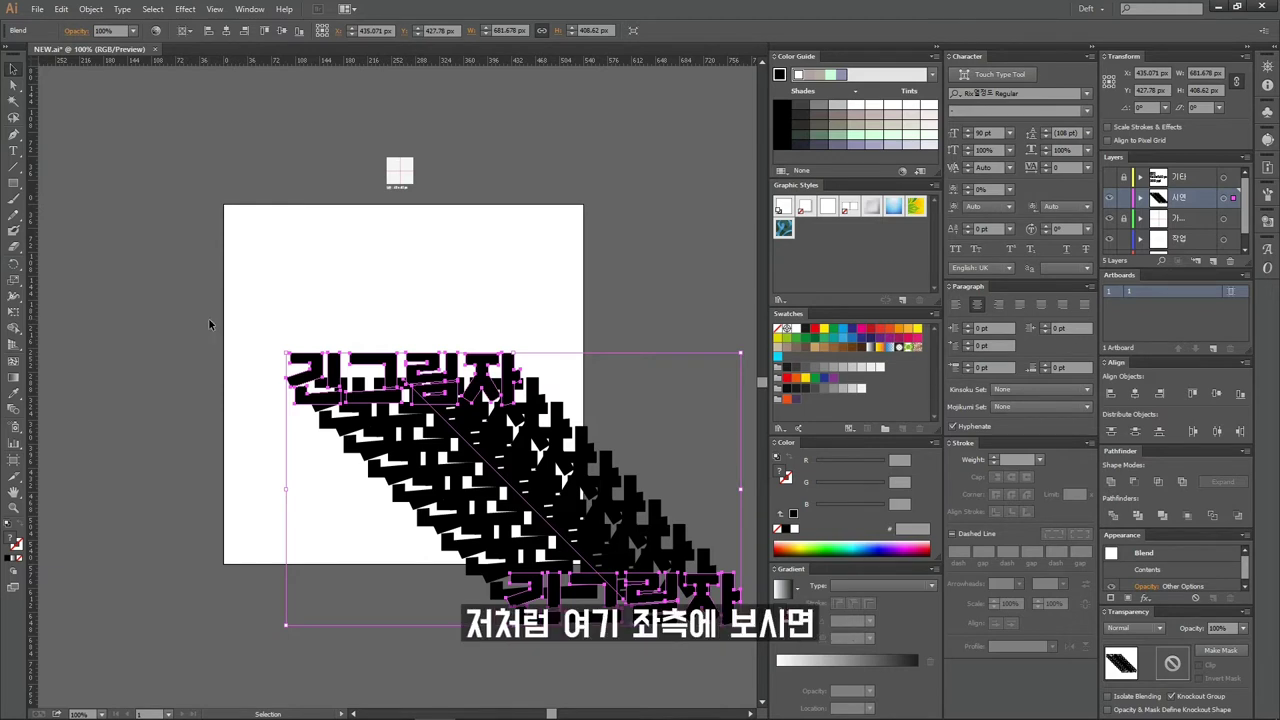
Set the blend spacing to Specified Distance 1 px, with Preview on.
double_click(14, 418)
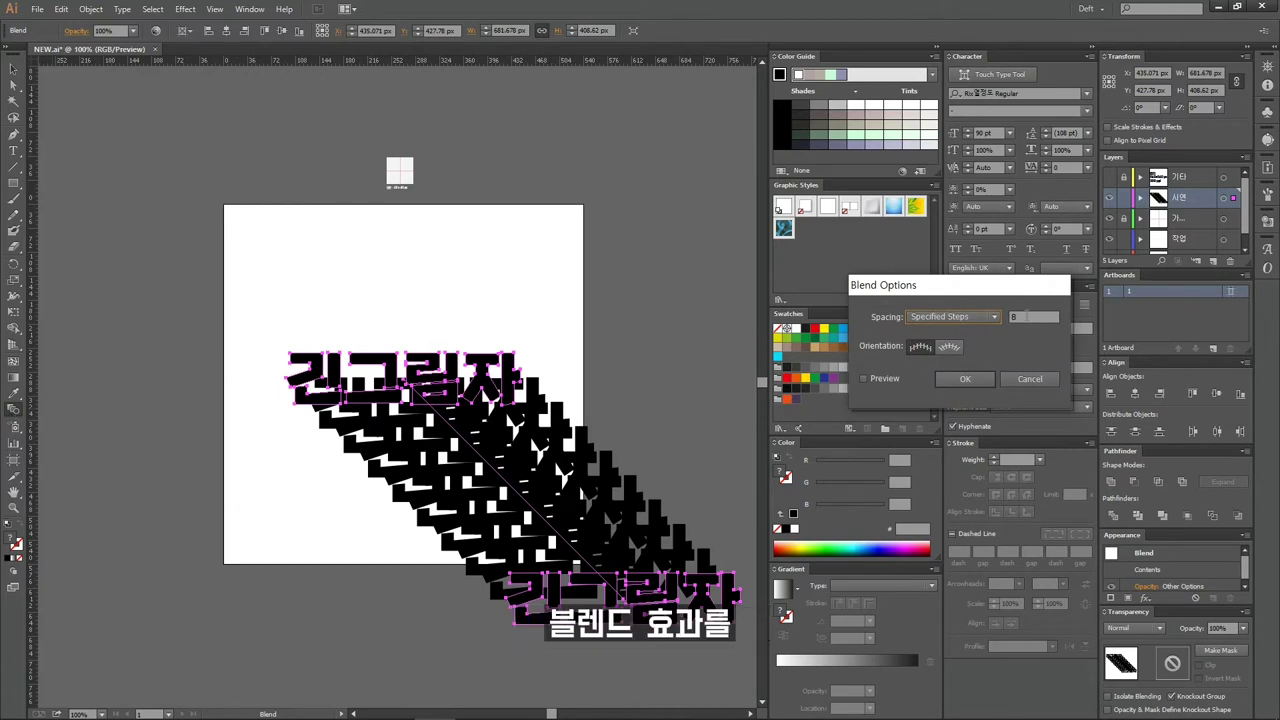
left_click(995, 317)
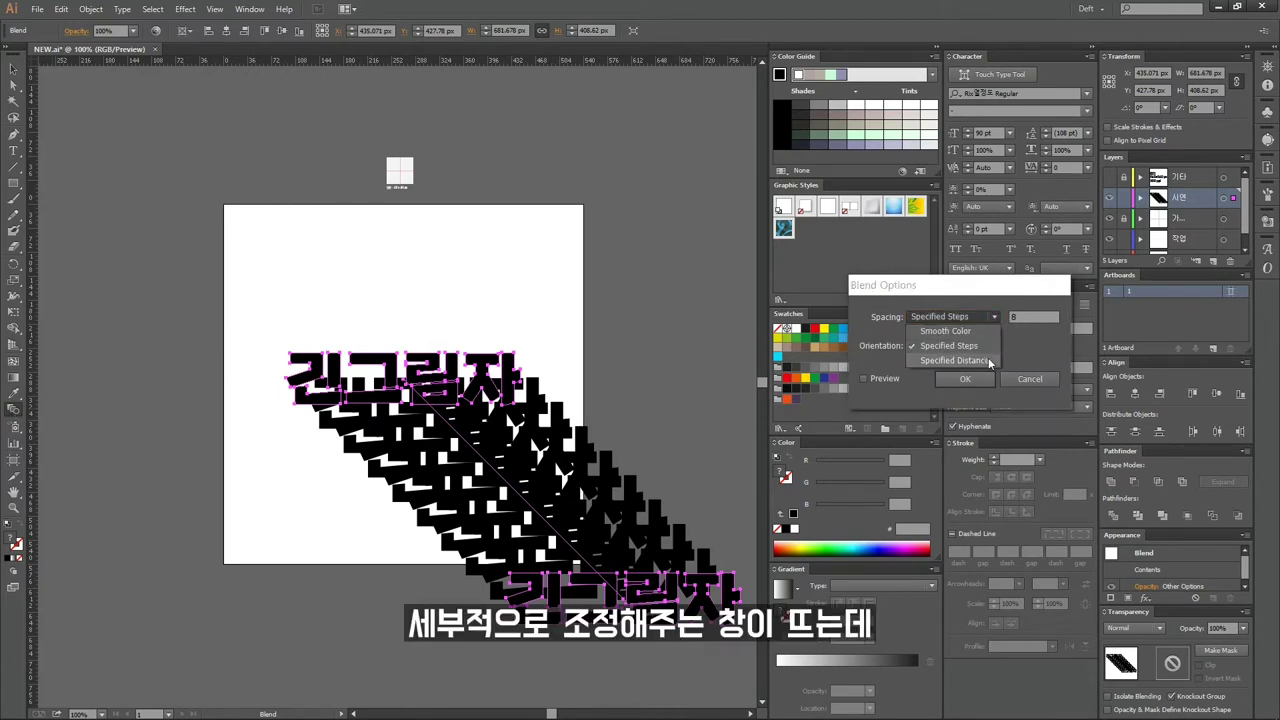
left_click(988, 362)
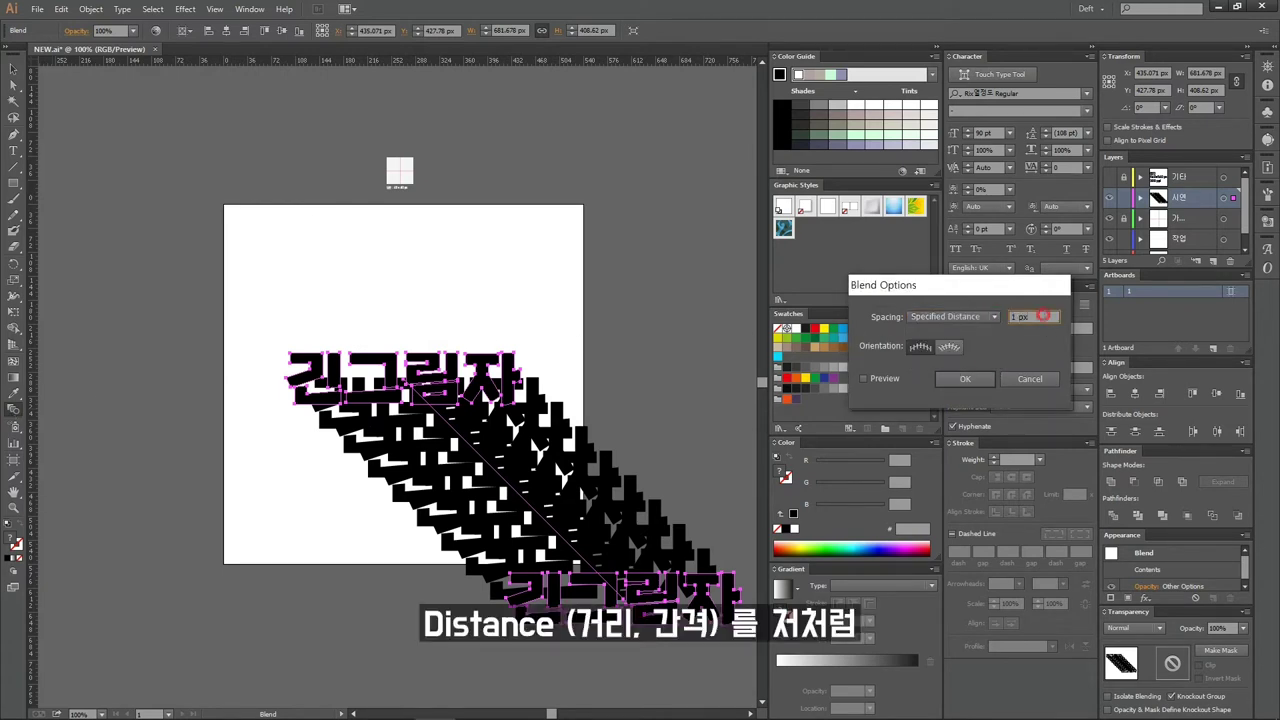
left_click(1043, 316)
left_click(884, 379)
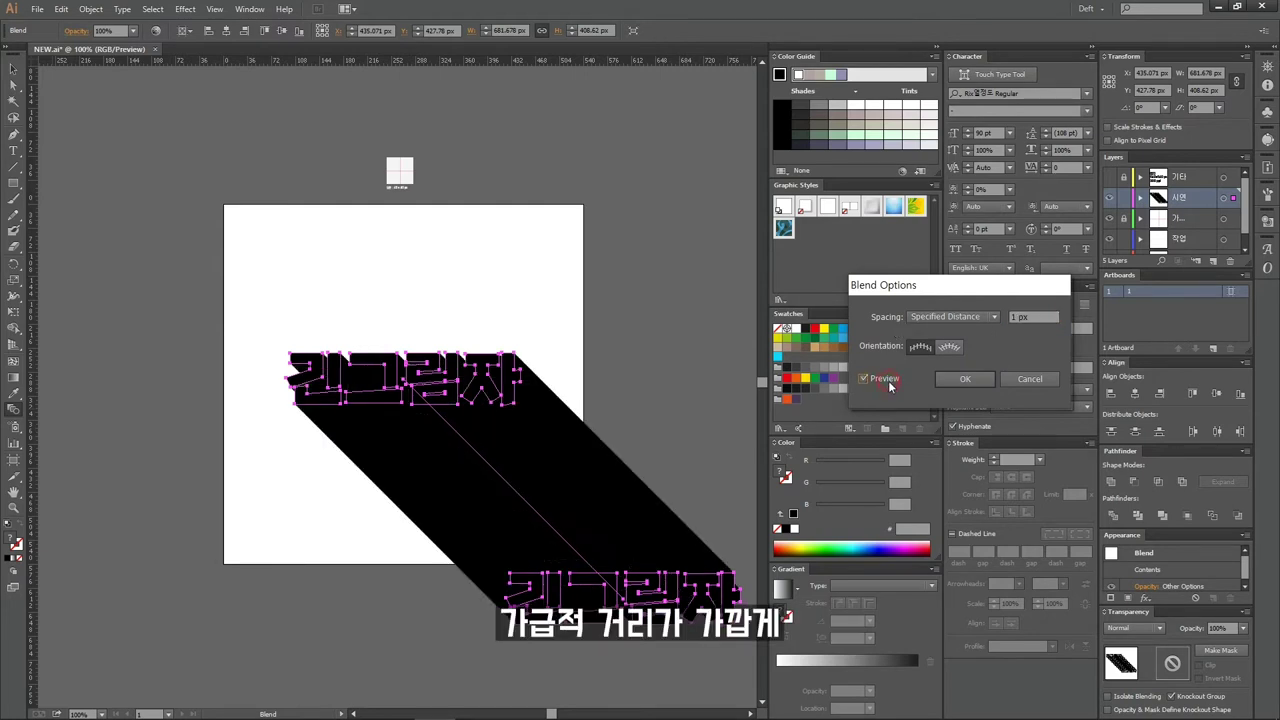
left_click(976, 378)
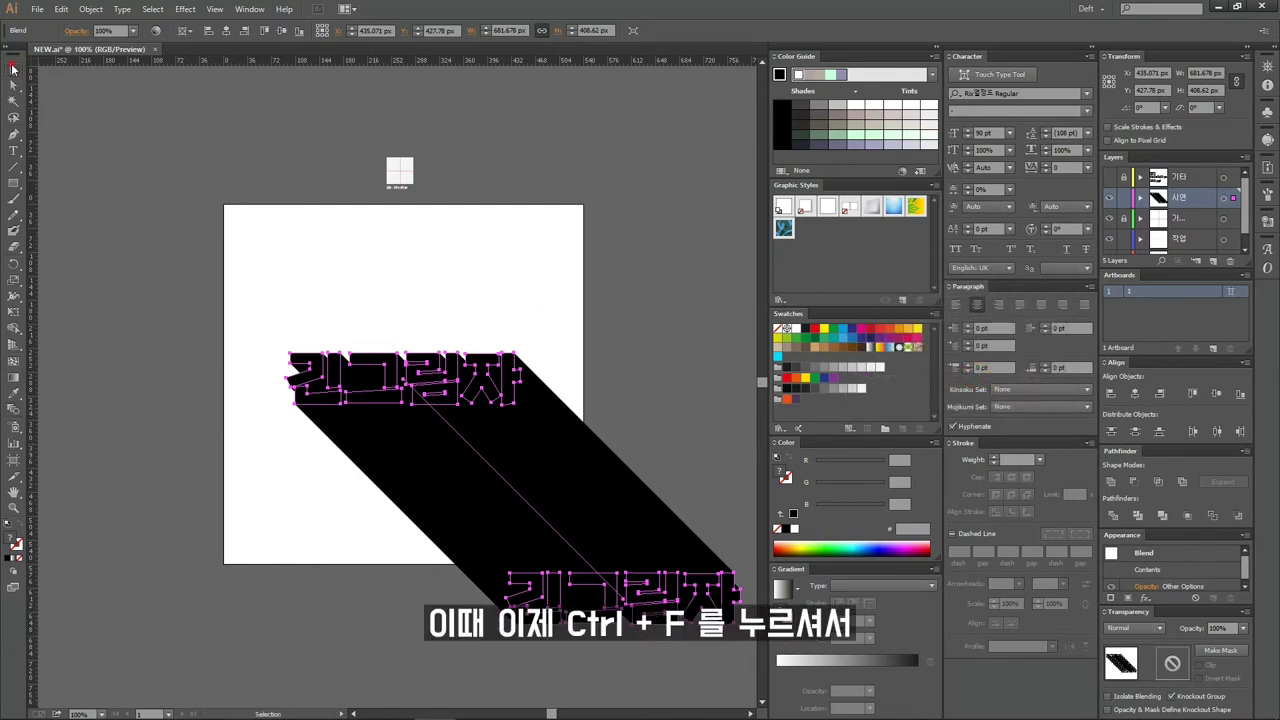
Paste a copy of 긴그림자 in front of the shadow and fill it near-white.
left_click(12, 68)
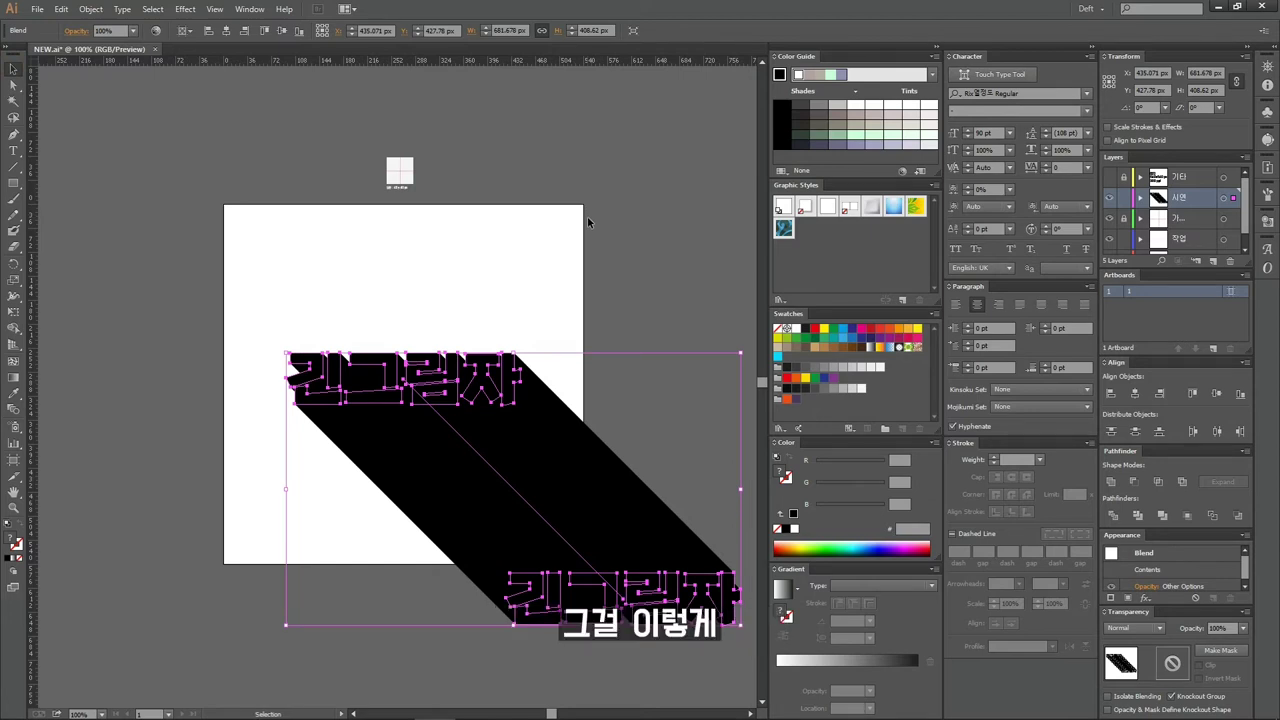
key("ctrl+f")
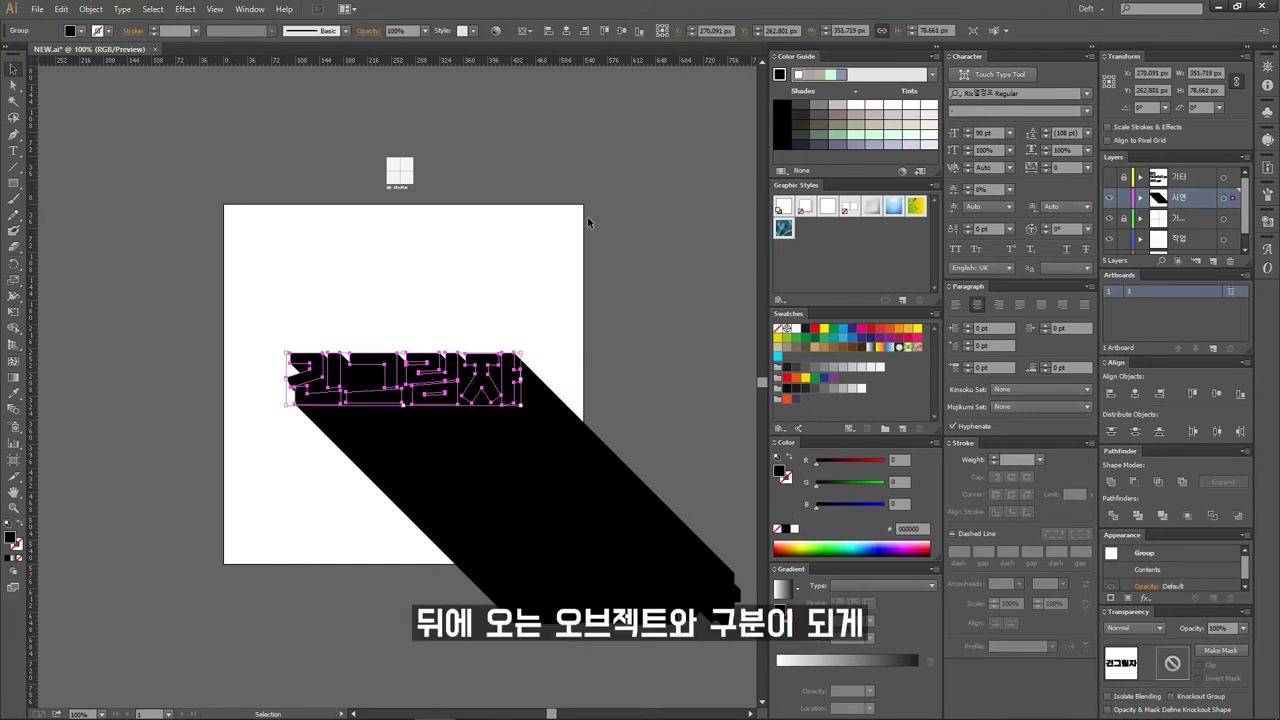
left_click(862, 388)
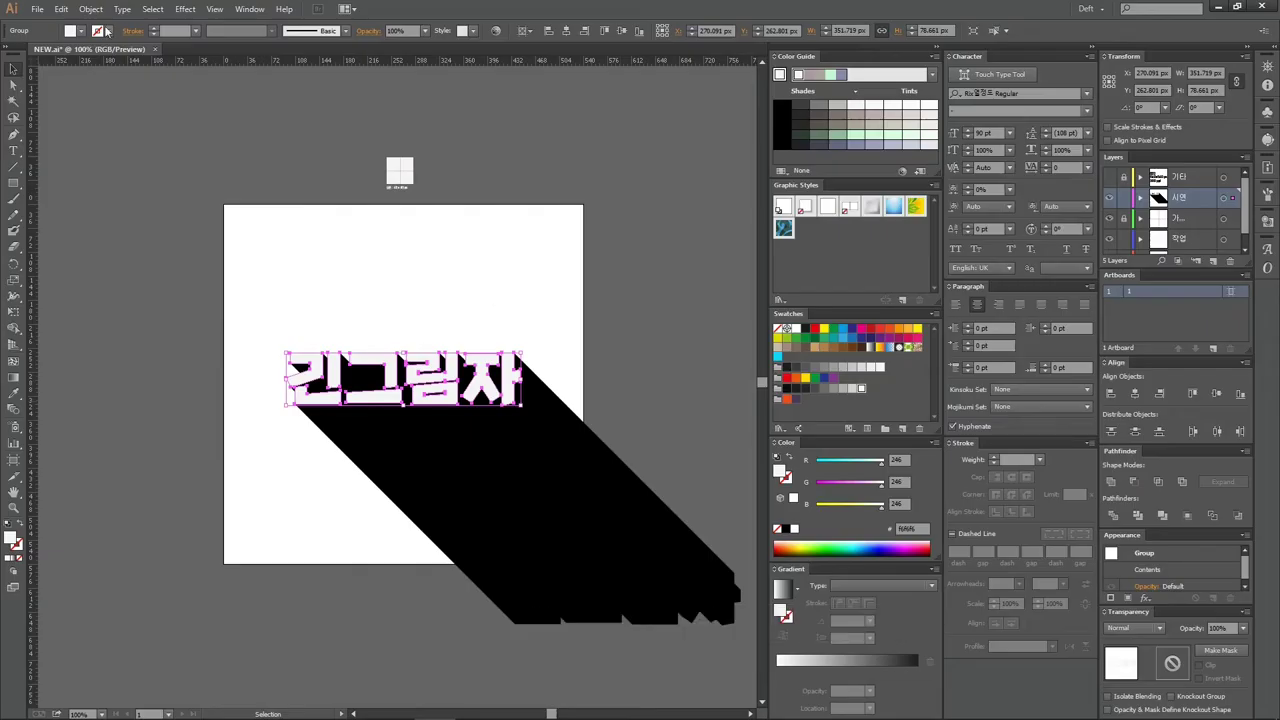
left_click(90, 9)
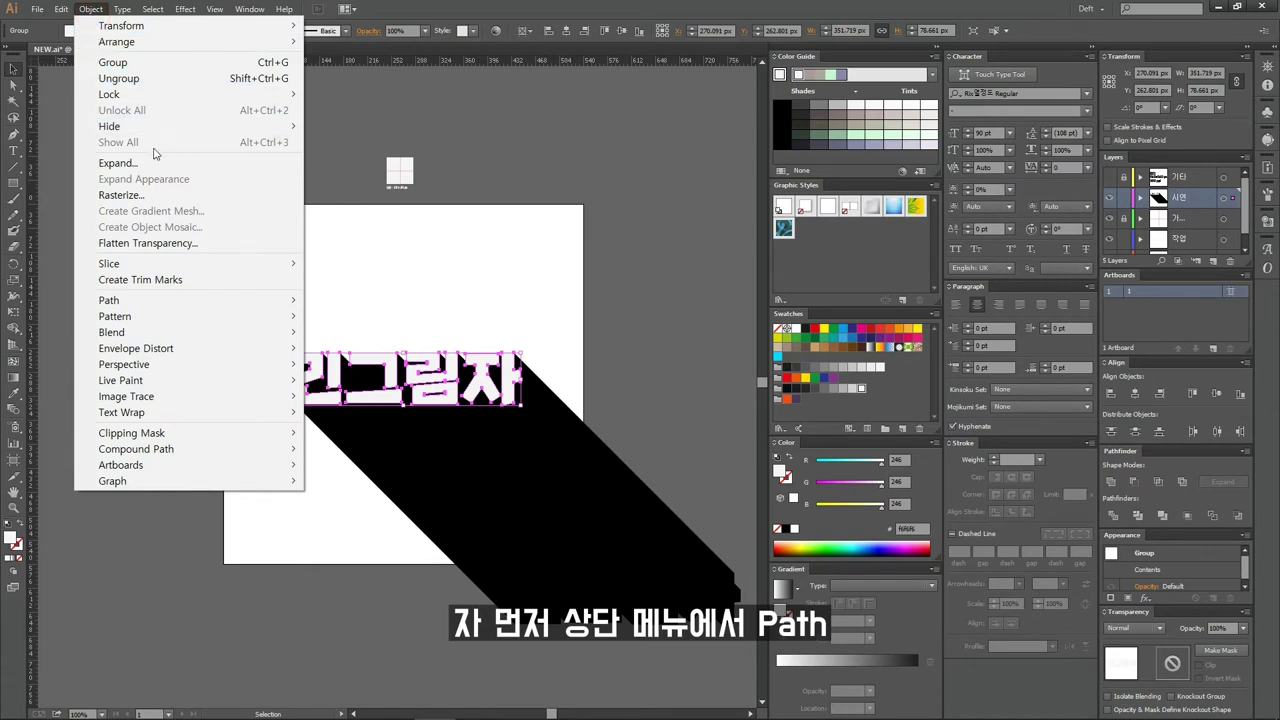
mouse_move(108, 300)
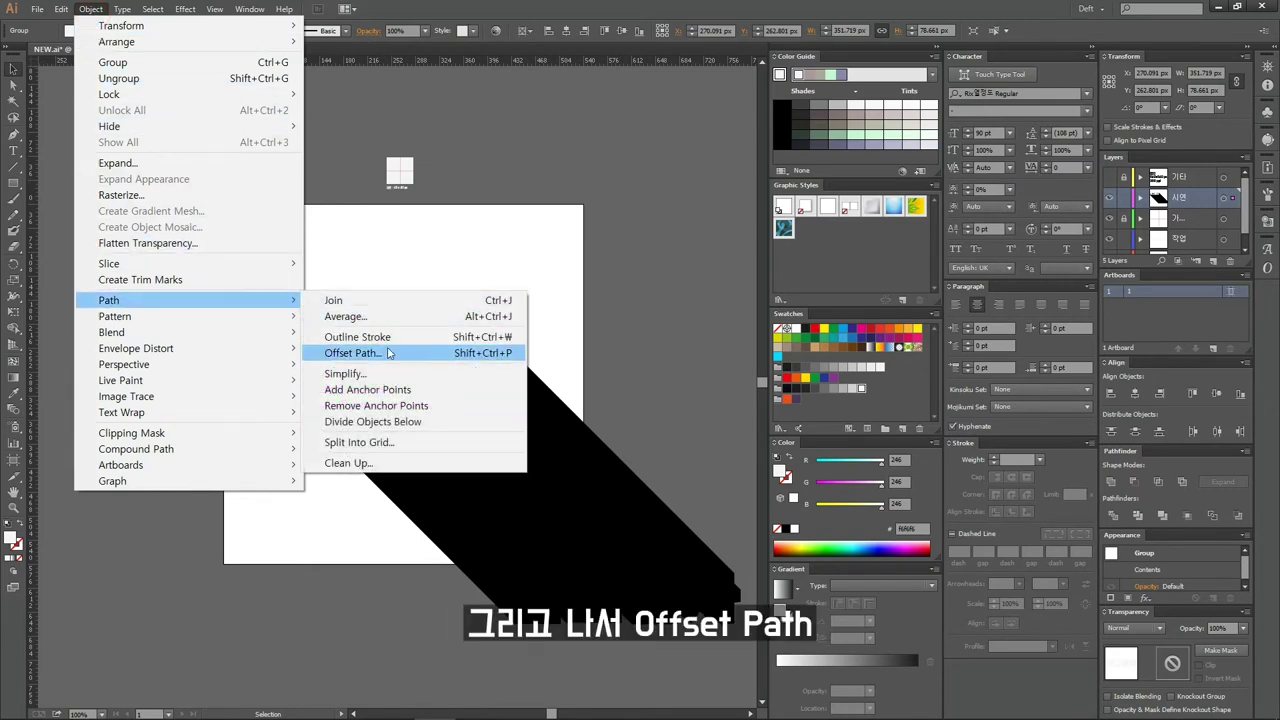
Apply a −2 px offset path to the near-white 긴그림자 lettering.
left_click(481, 353)
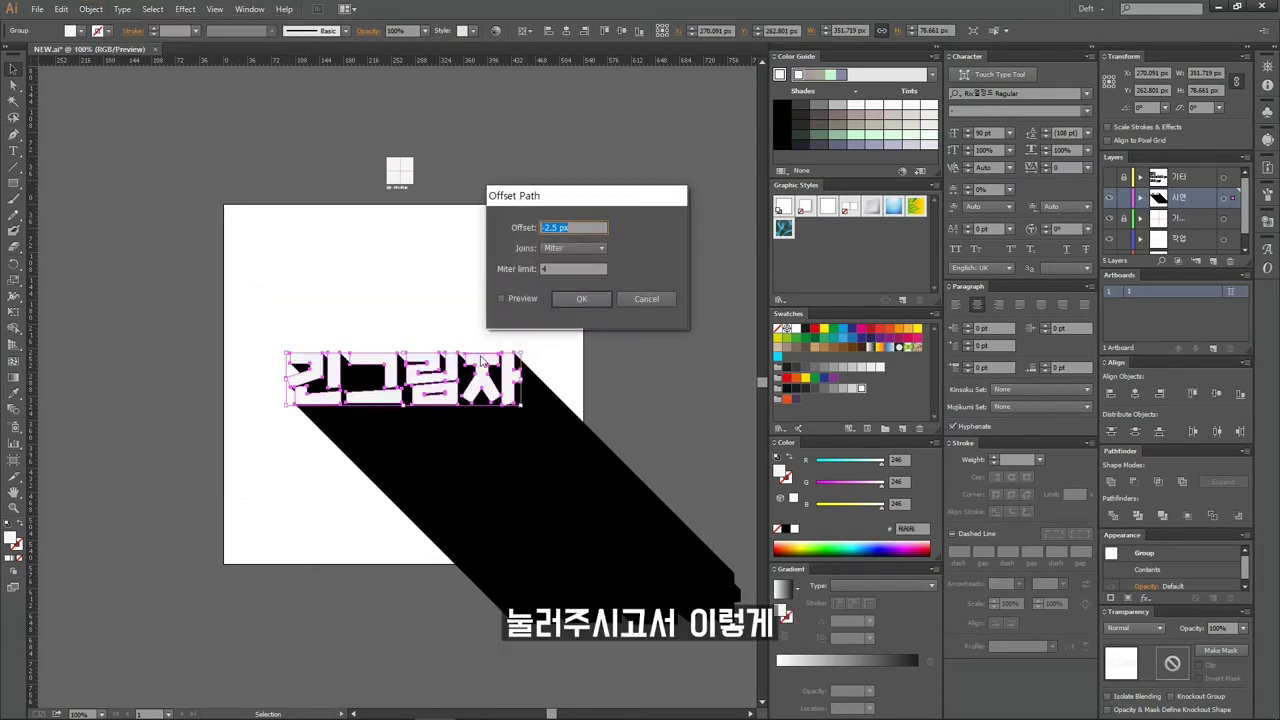
left_click(502, 299)
triple_click(584, 228)
type("-2")
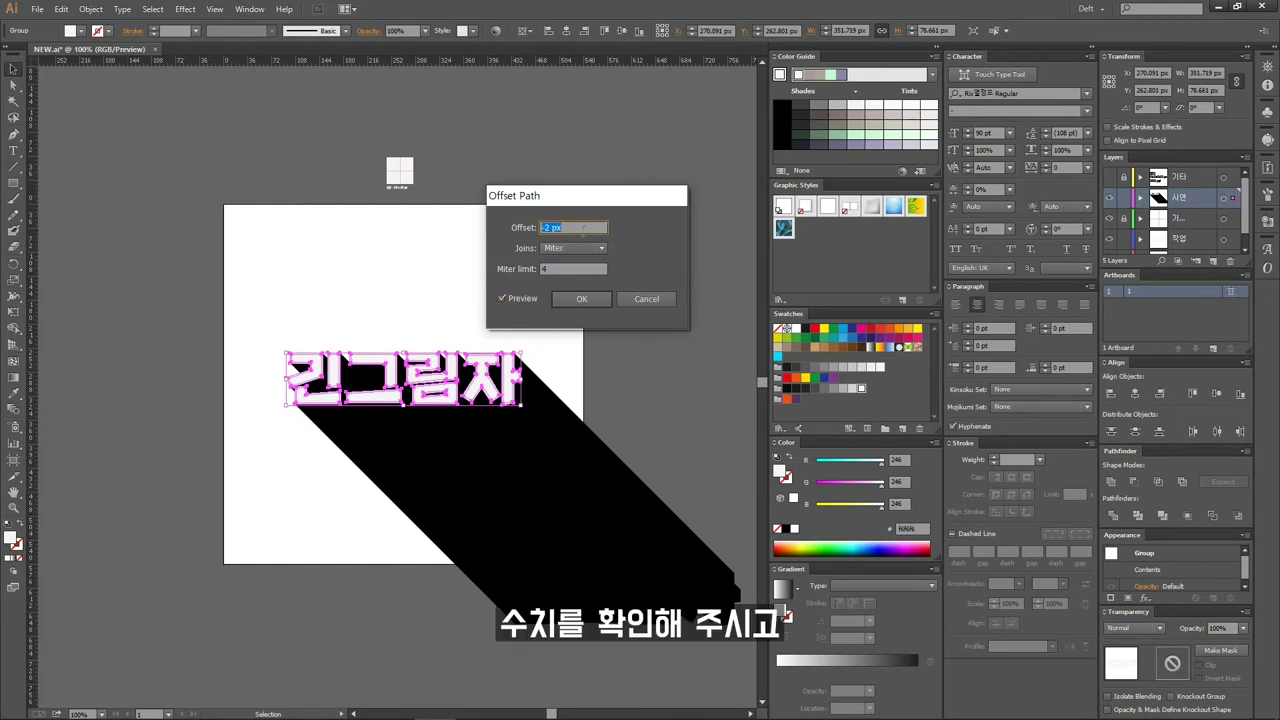
left_click(594, 302)
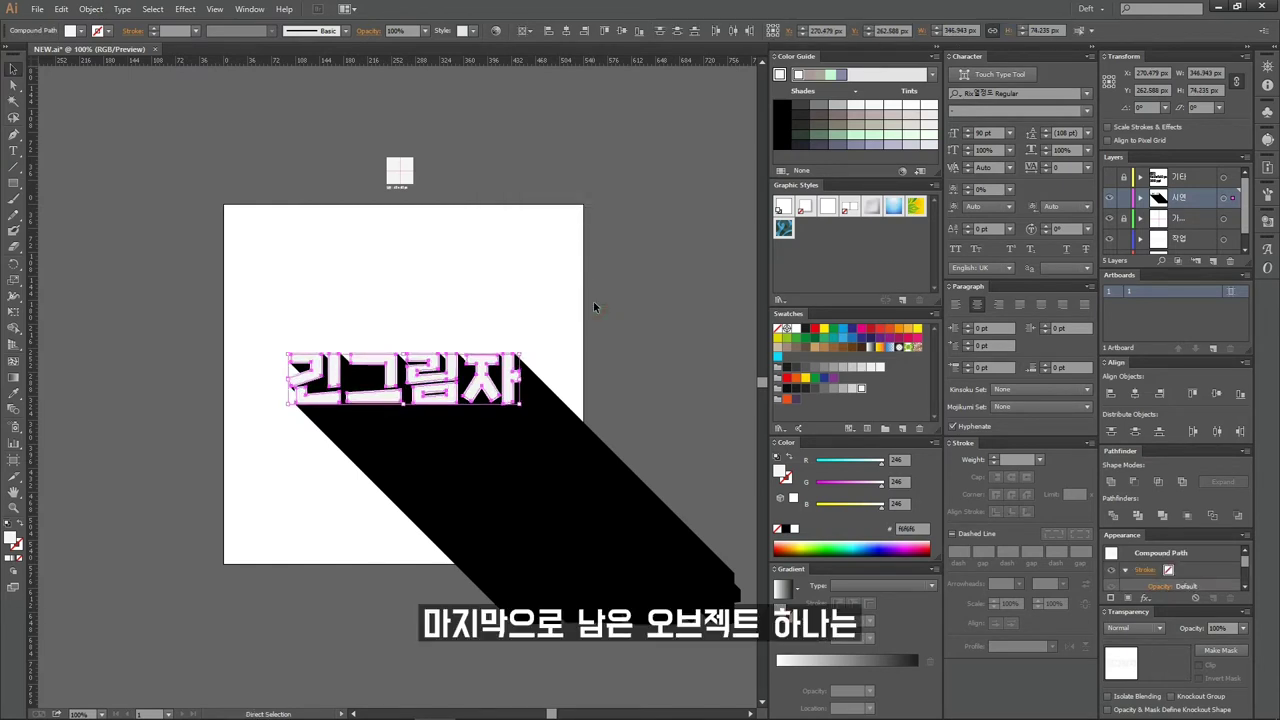
Delete and restore the white 긴그림자 text, then deselect and zoom in.
left_click(560, 325)
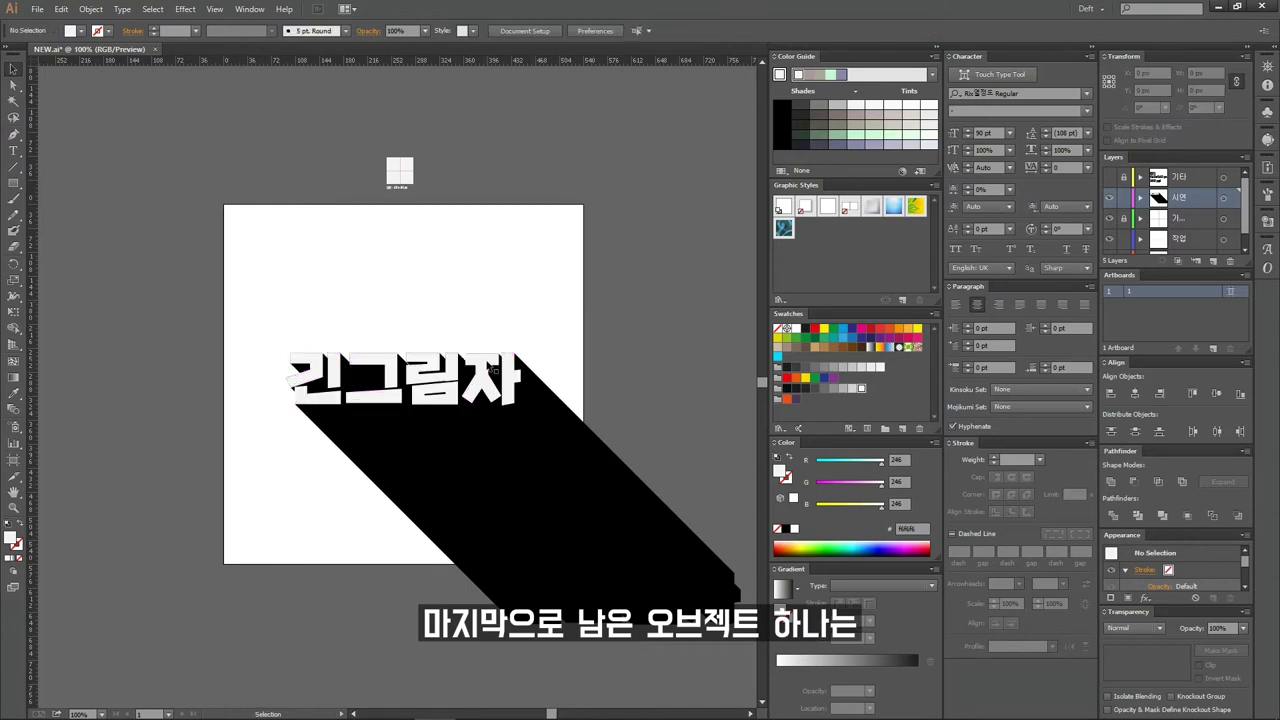
left_click(488, 366)
key("Delete")
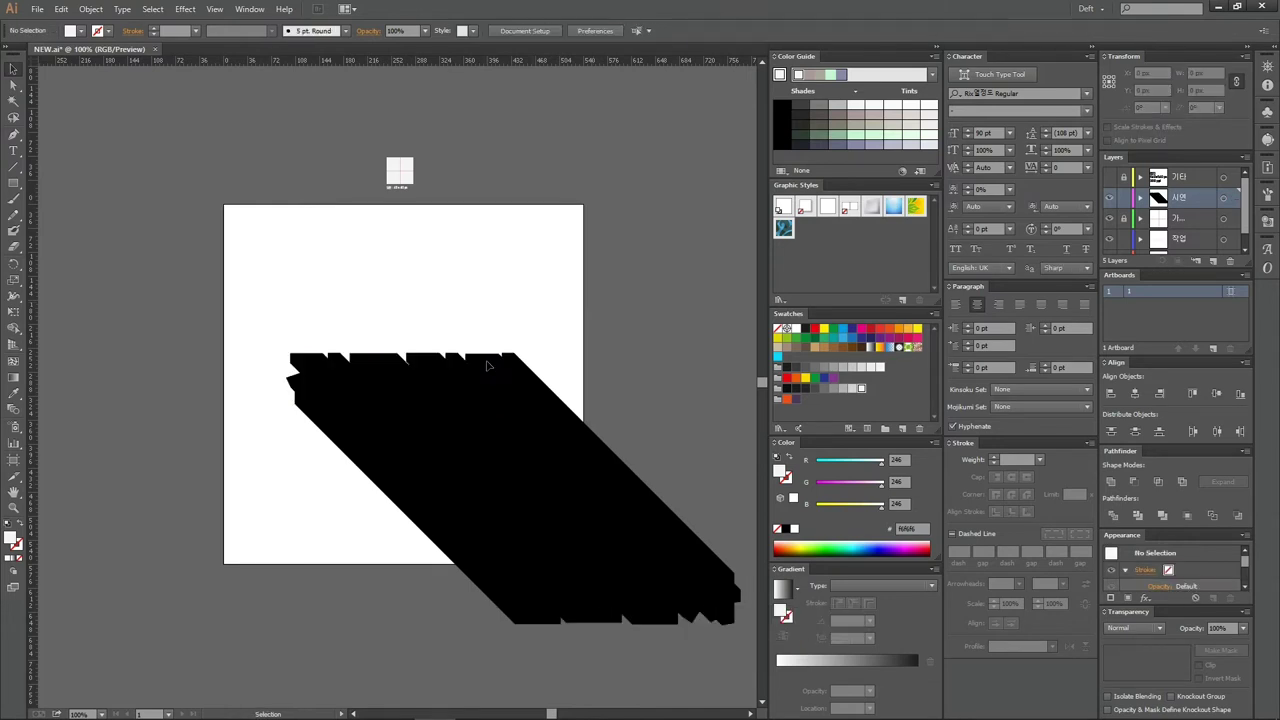
key("ctrl+z")
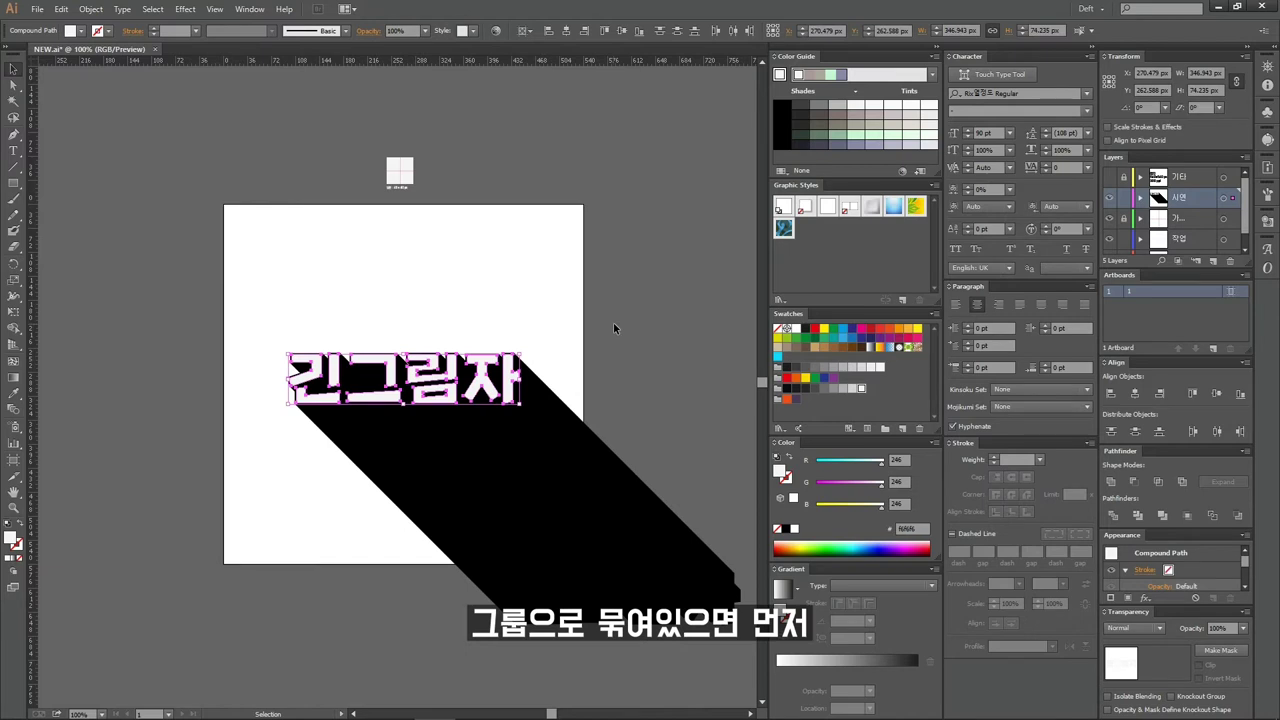
left_click(613, 322)
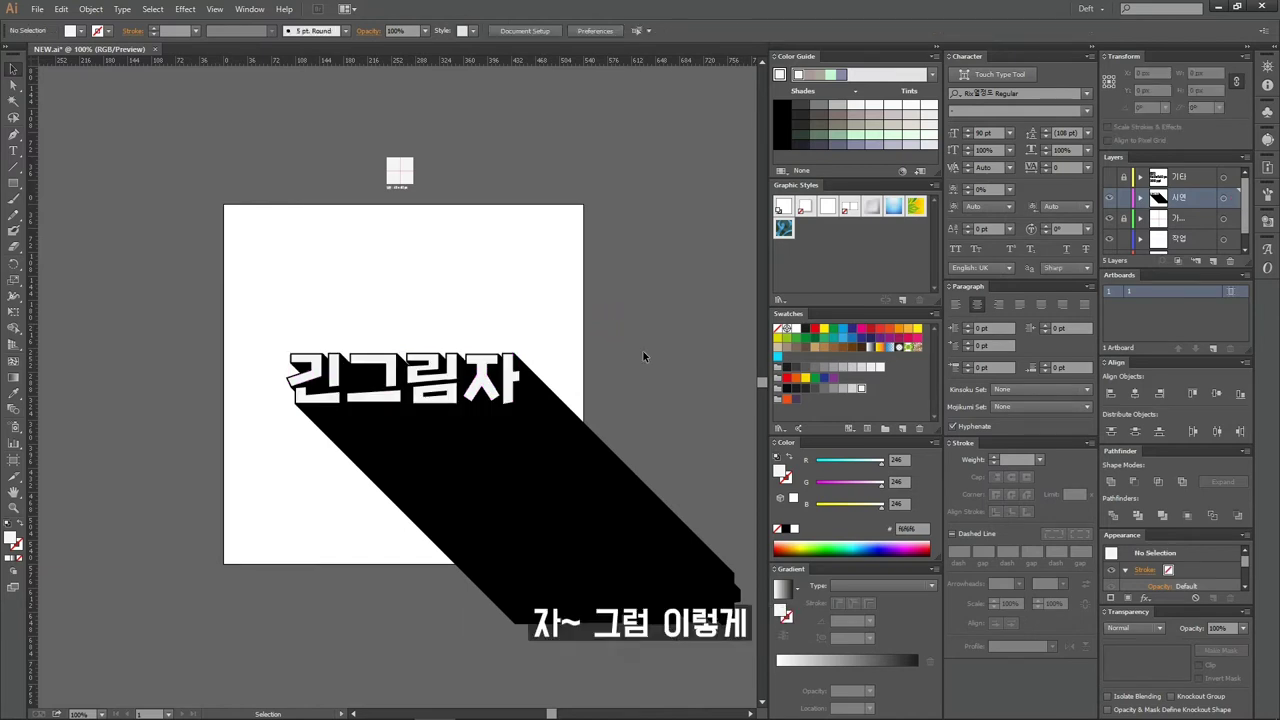
key("ctrl+0")
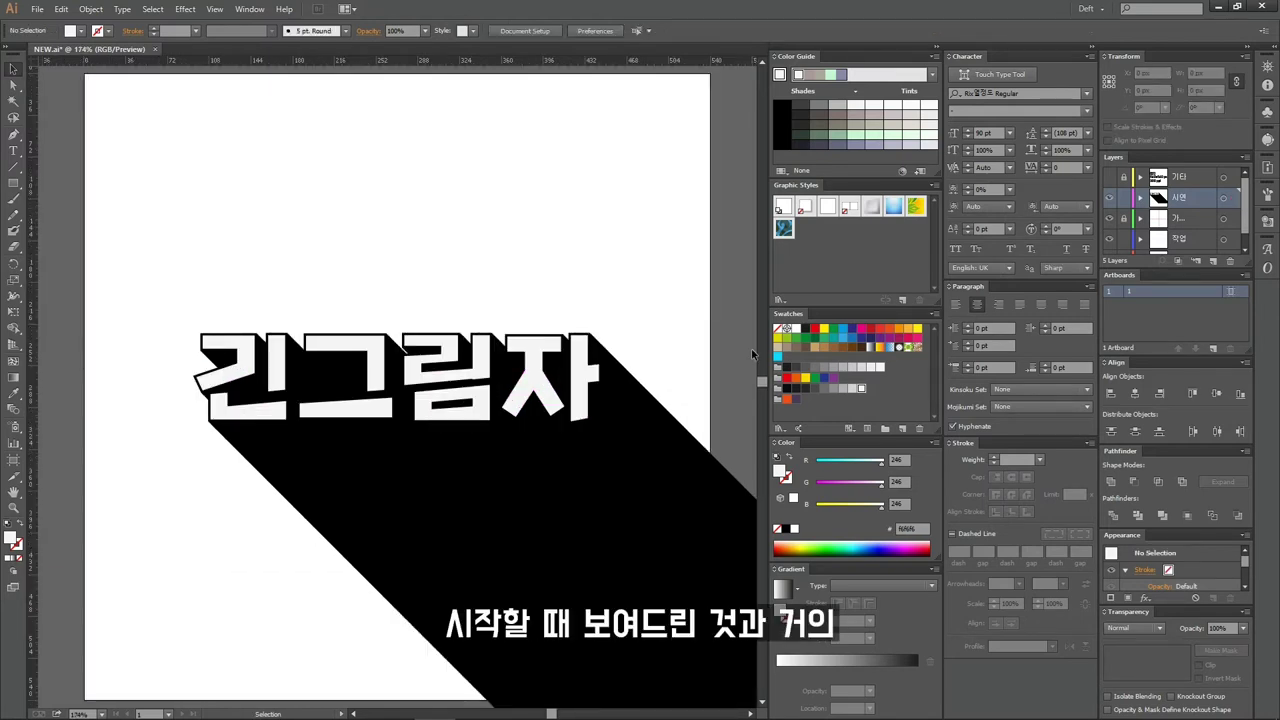
Colour the shadow blend dark navy at the front and cyan at the far end.
double_click(566, 493)
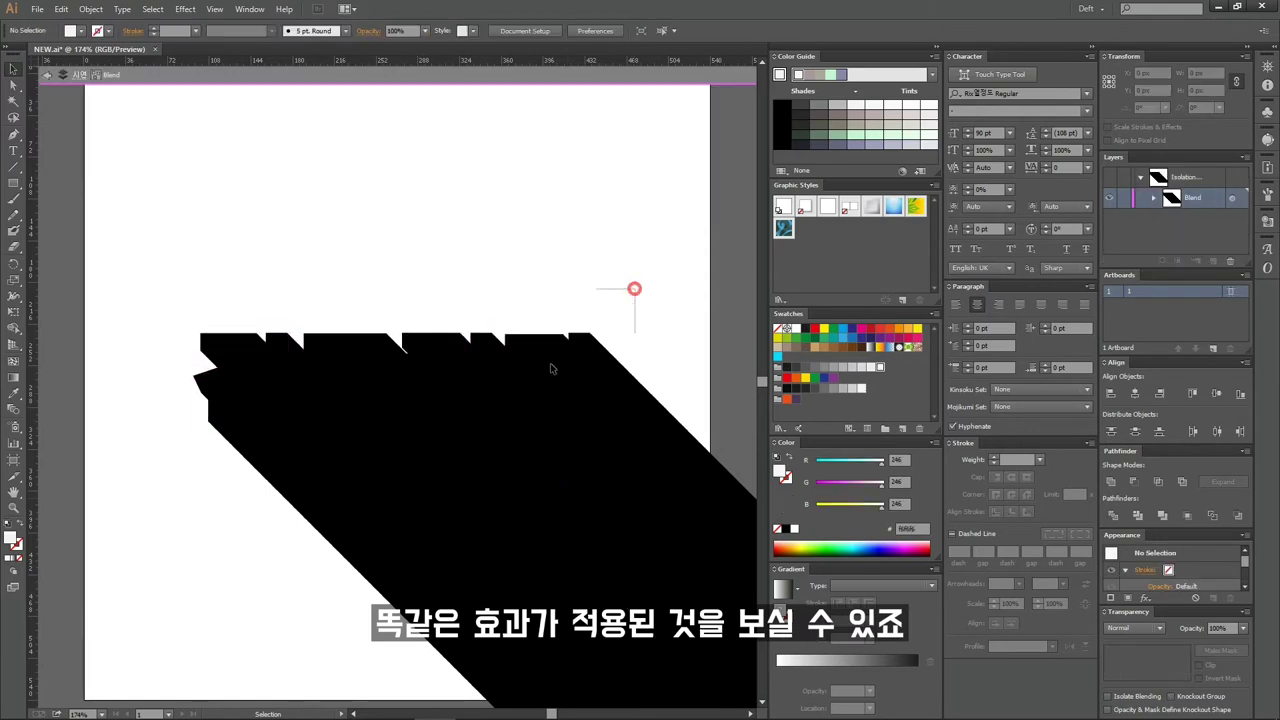
left_click(550, 369)
left_click(872, 340)
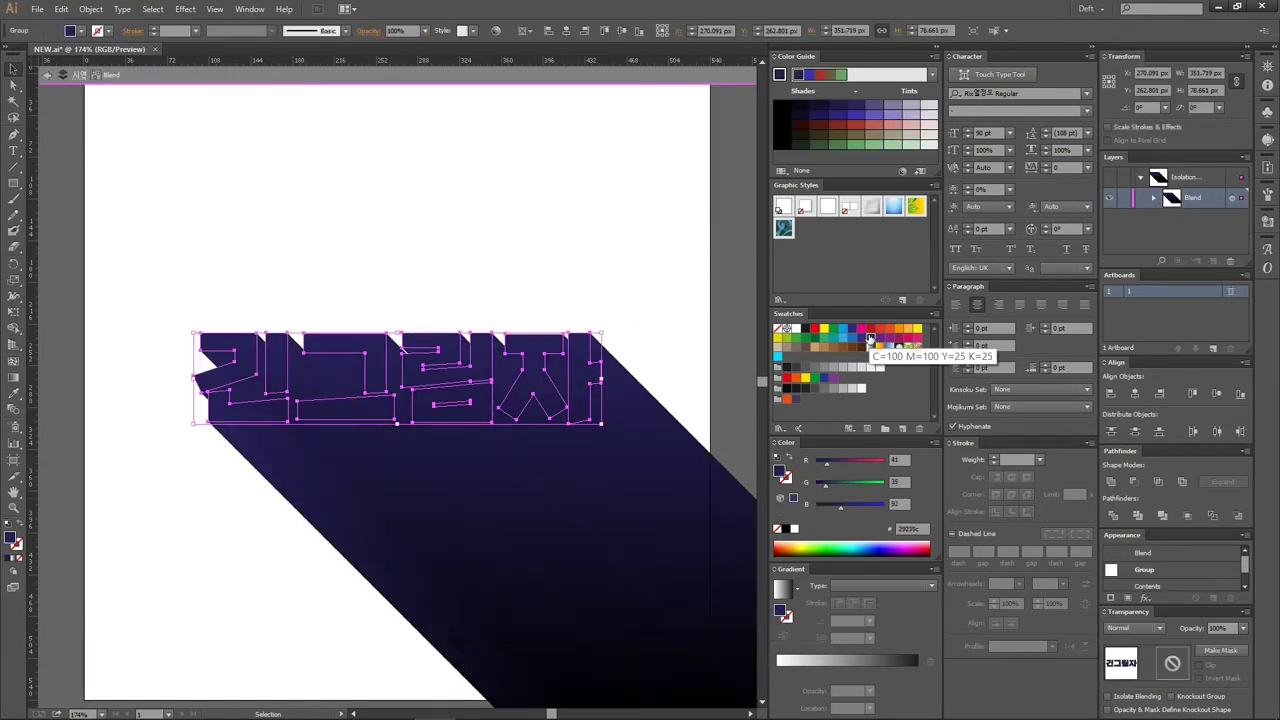
key("ctrl+1")
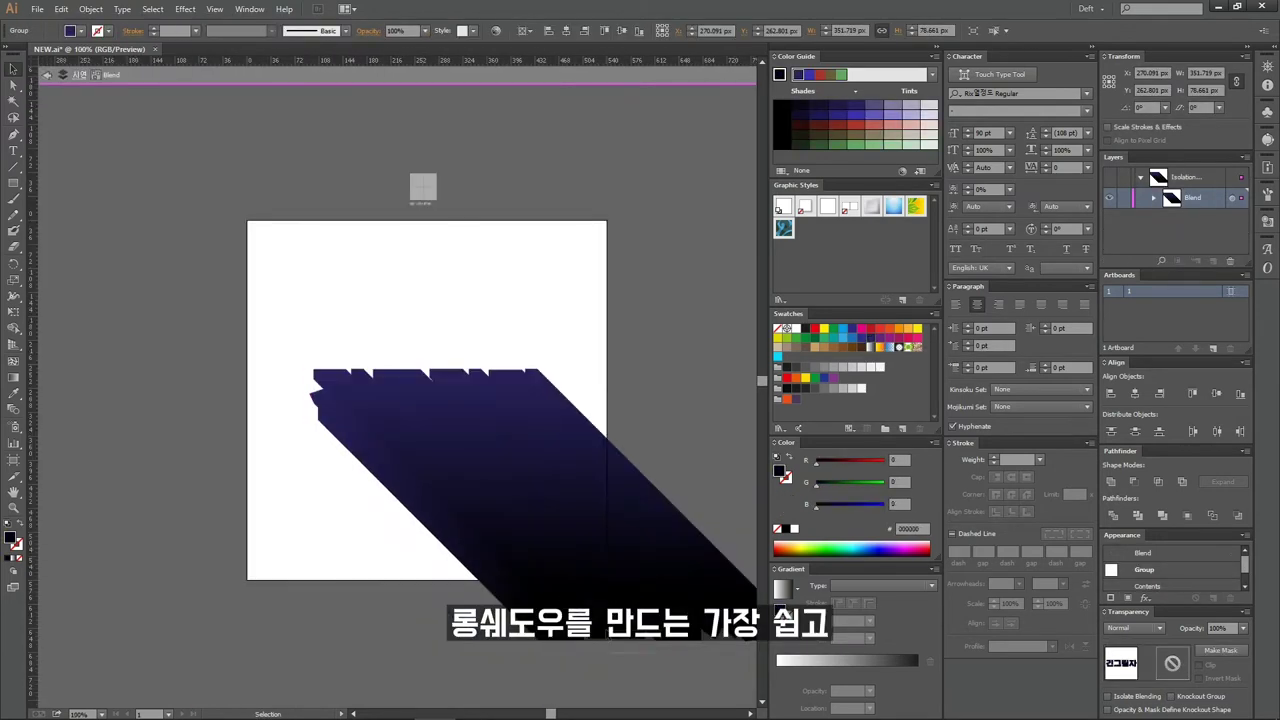
left_click(778, 356)
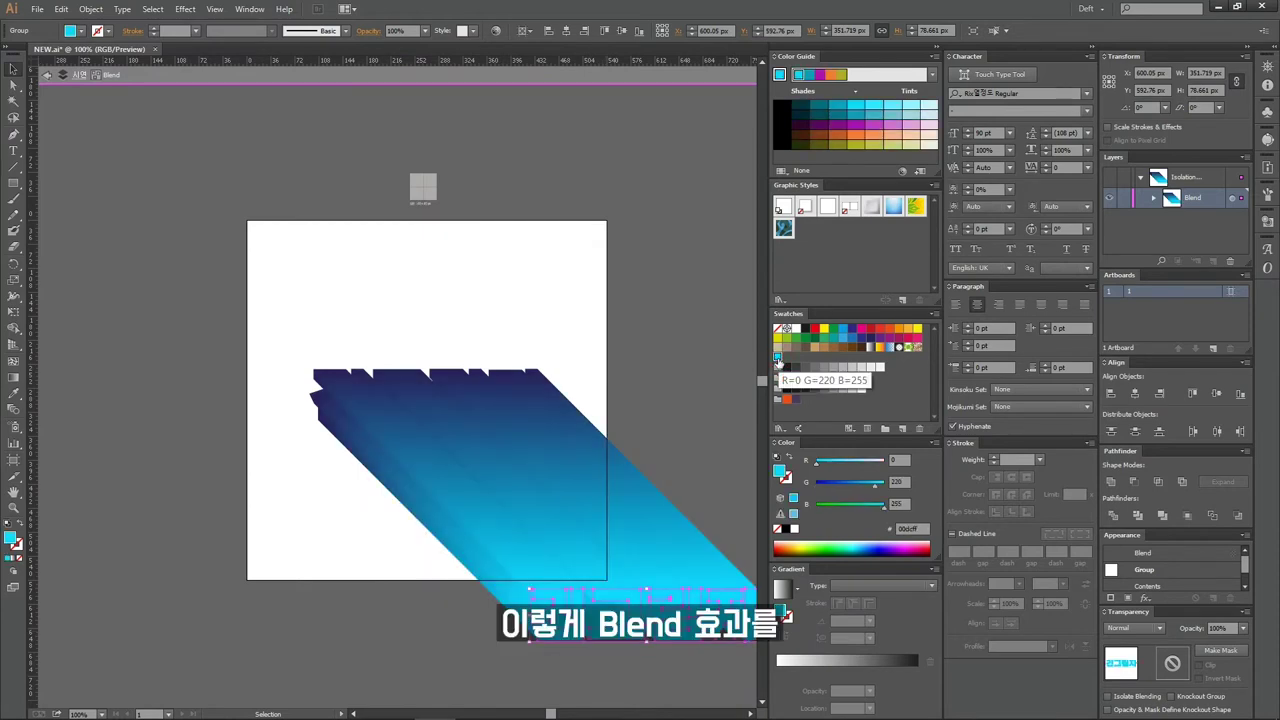
key("Escape")
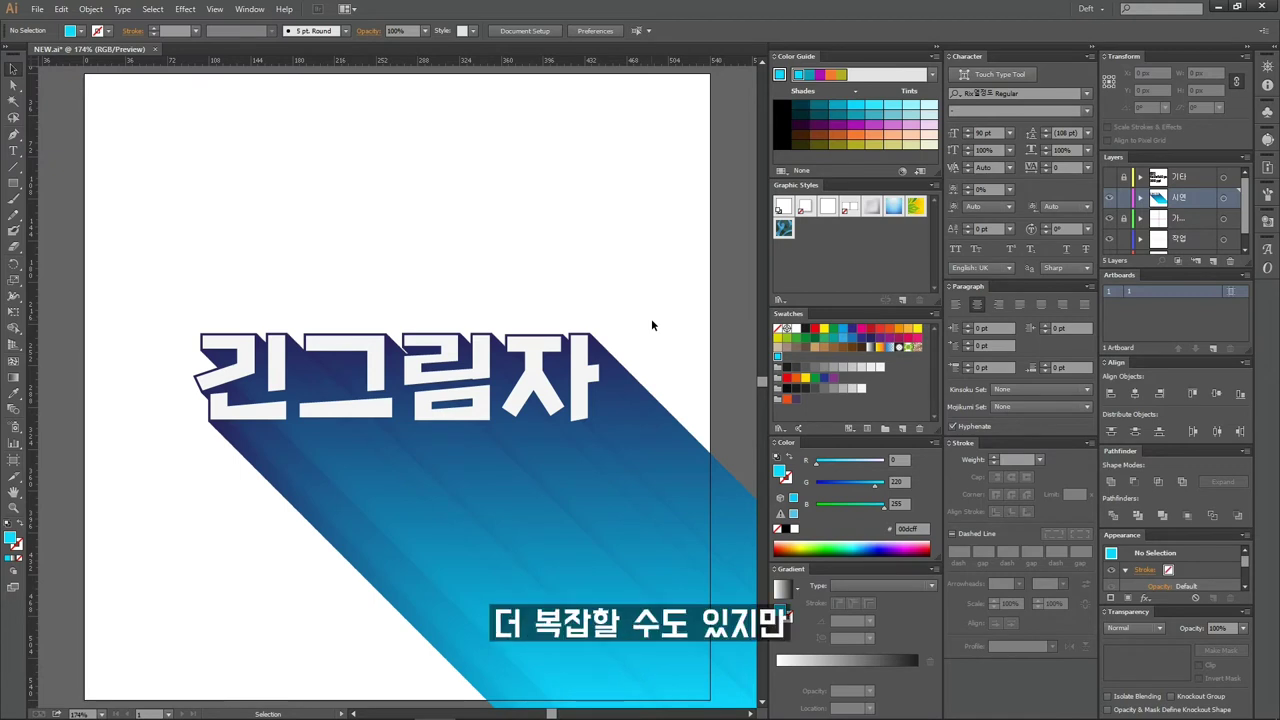
Draw a 540×540 px rectangle behind the lettering and fill it light grey (RGB 246).
left_click(14, 183)
left_click(380, 232)
key("Tab")
key("Escape")
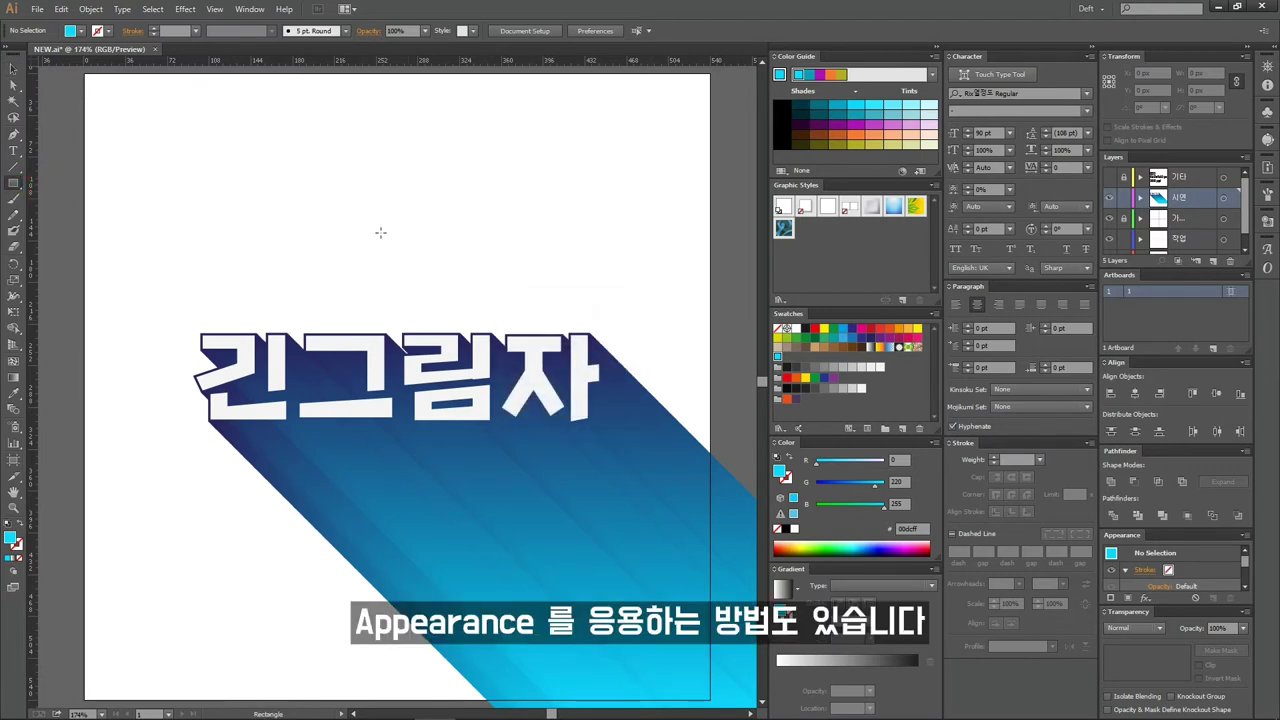
key("ctrl+shift+bracketleft")
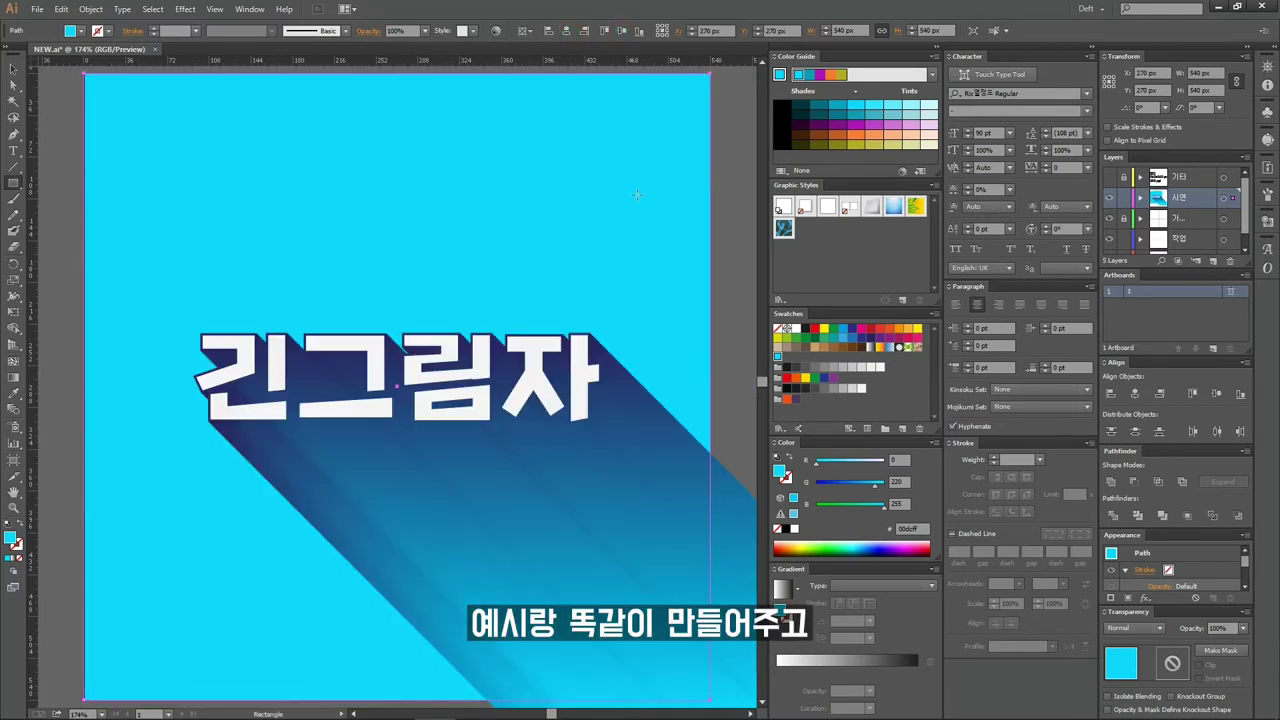
left_click(862, 389)
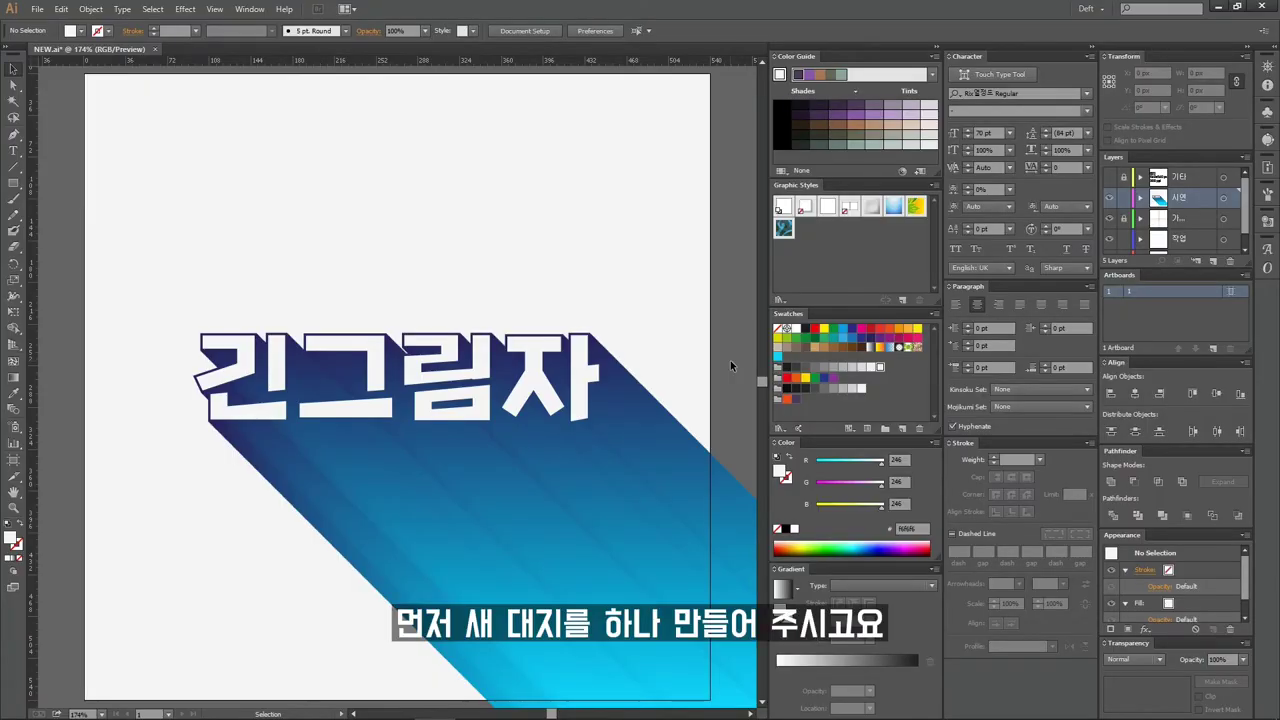
Add a second artboard in the Artboards panel.
left_click(1213, 349)
double_click(1145, 303)
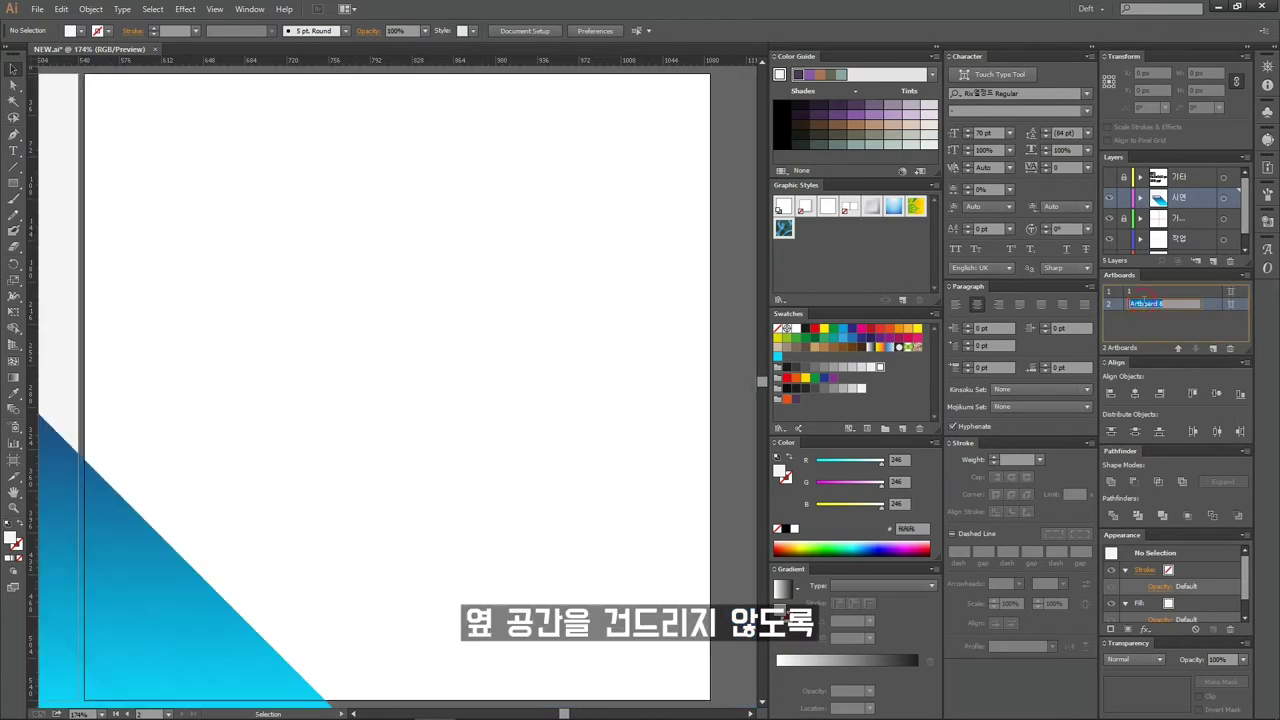
double_click(1156, 290)
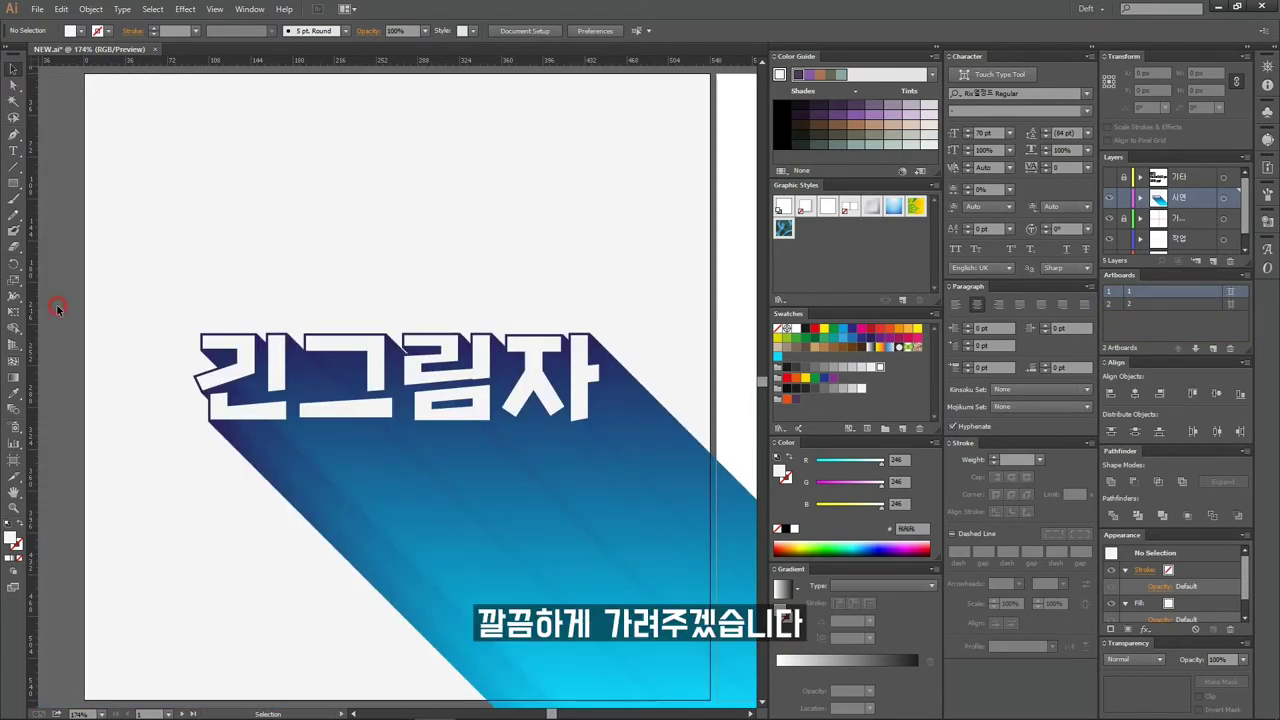
Copy the background rectangle and paste a copy in front of the 긴그림자 artwork.
left_click_drag(60, 232, 129, 280)
key("a")
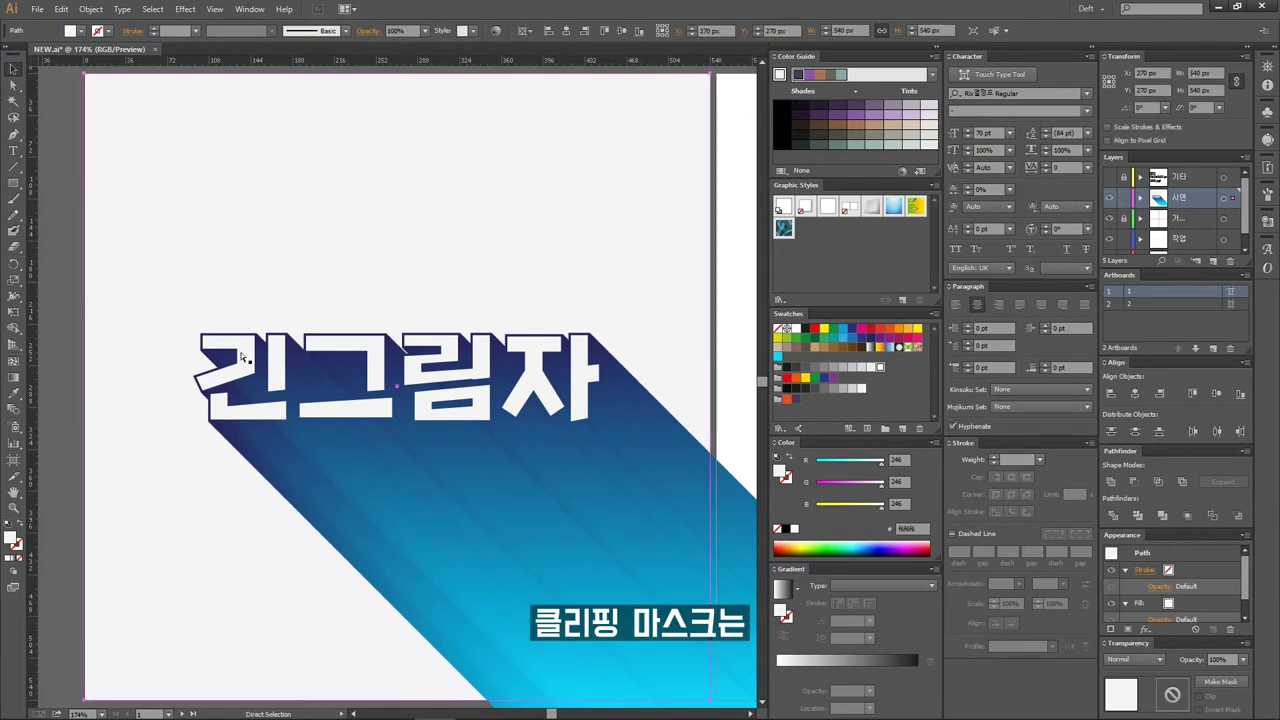
key("v")
left_click(517, 479)
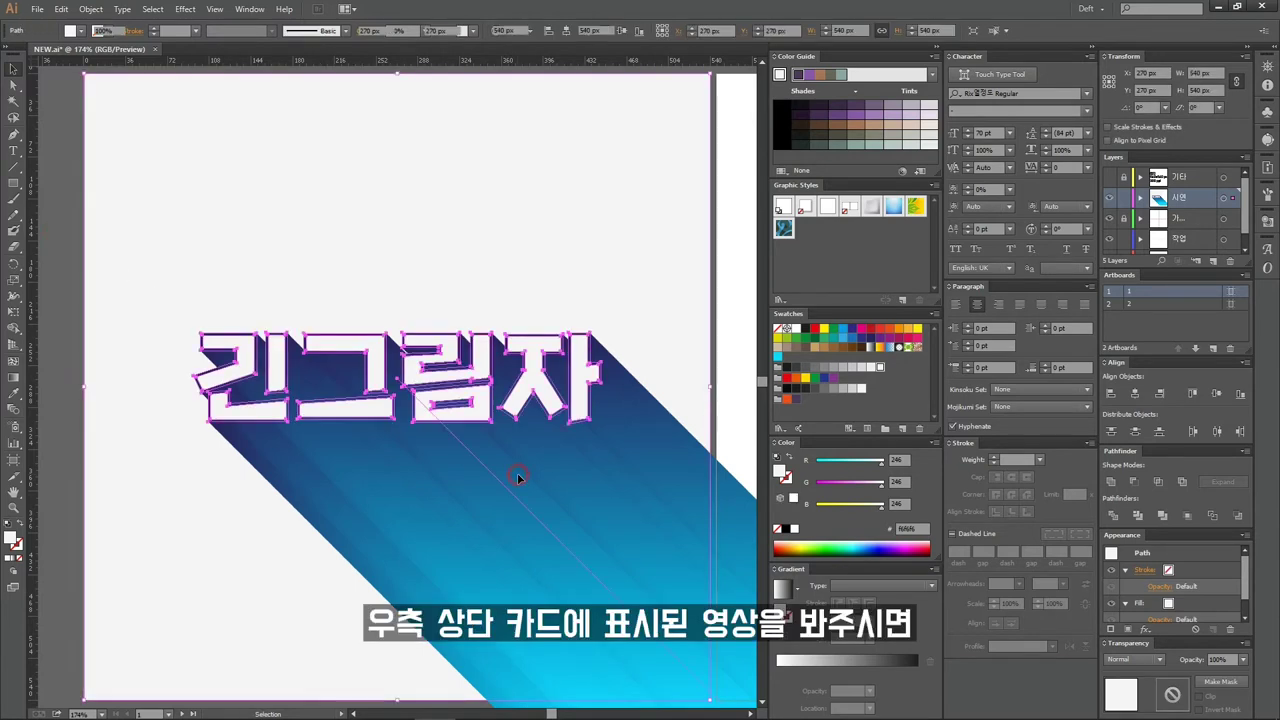
key("a")
key("ctrl+shift+bracketleft")
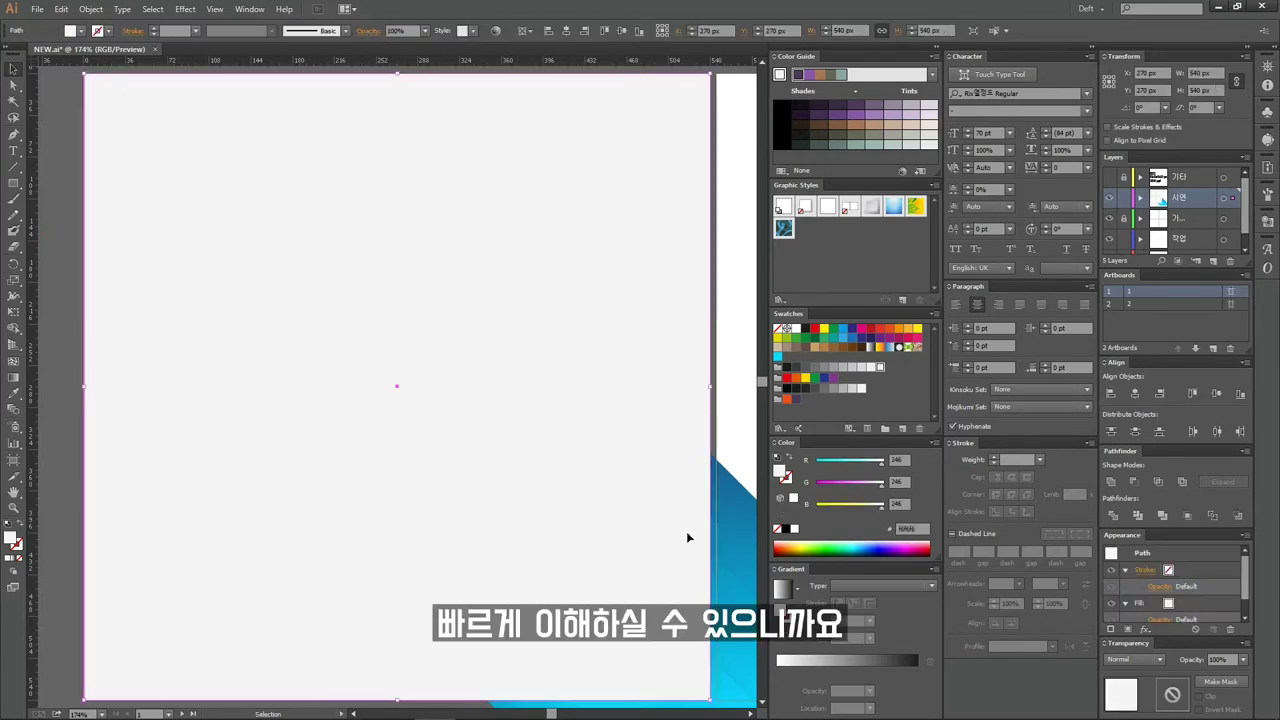
key("v")
Make a clipping mask from the rectangle and artwork, then move to the second artboard.
left_click(742, 512, "shift")
right_click(565, 353)
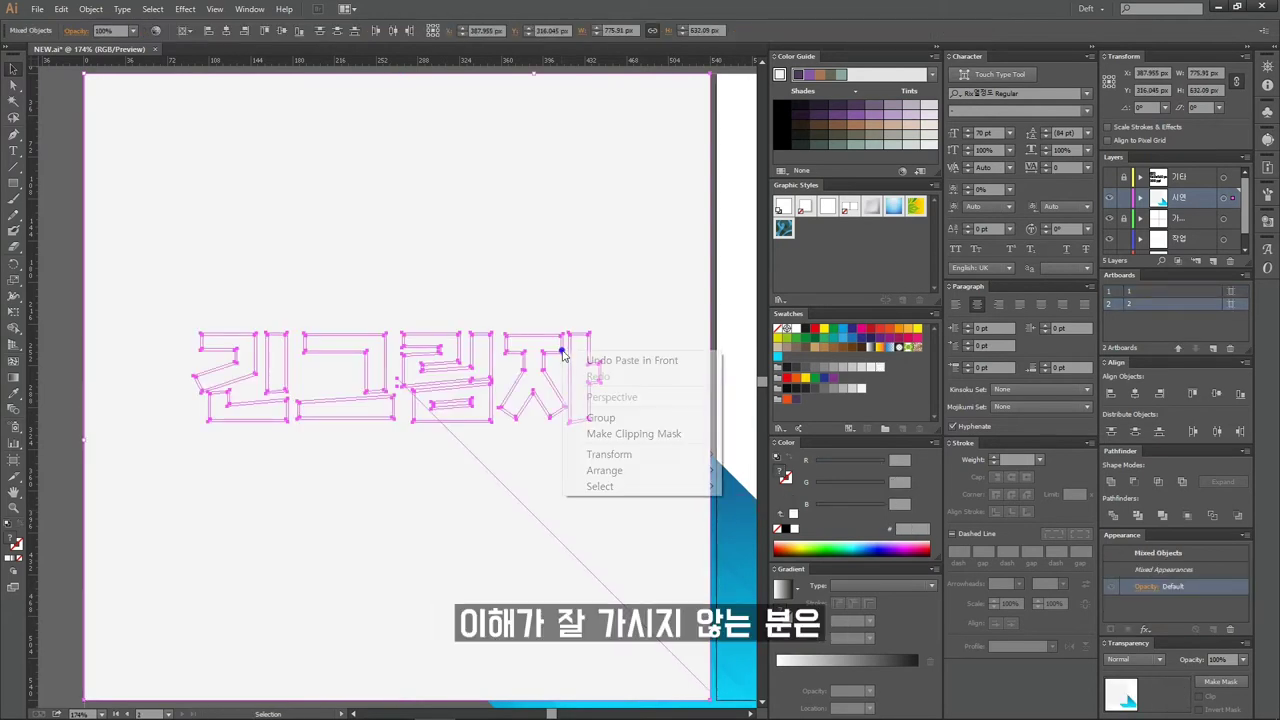
left_click(690, 440)
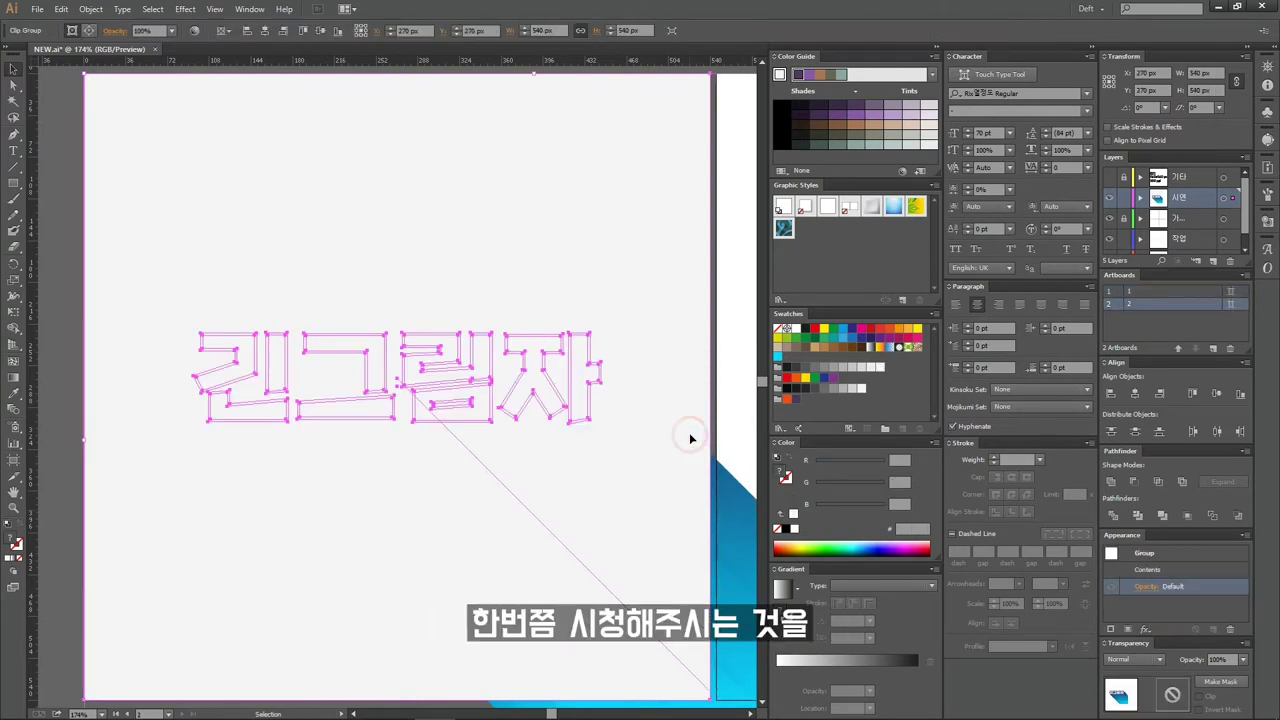
left_click(725, 303)
scroll(727, 301, "right", 5)
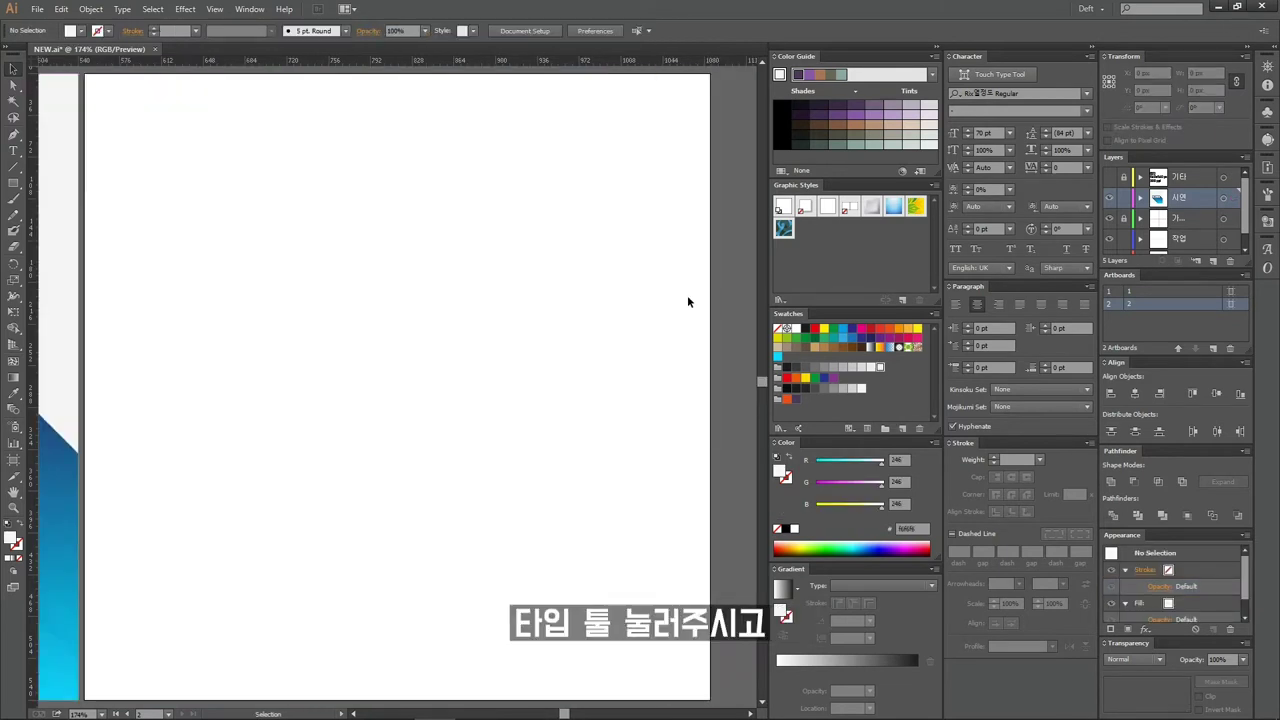
left_click(13, 150)
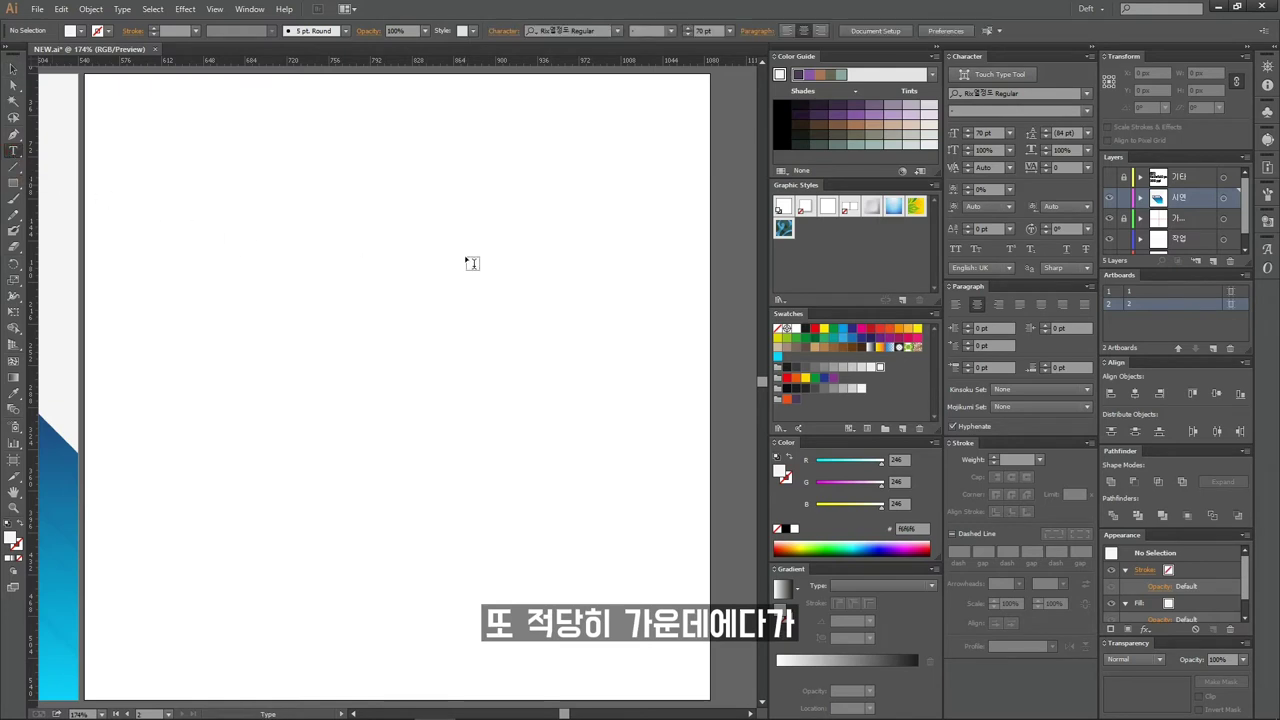
Type Schatten on the second artboard, centre it horizontally and vertically, and set its fill to None.
left_click(386, 341)
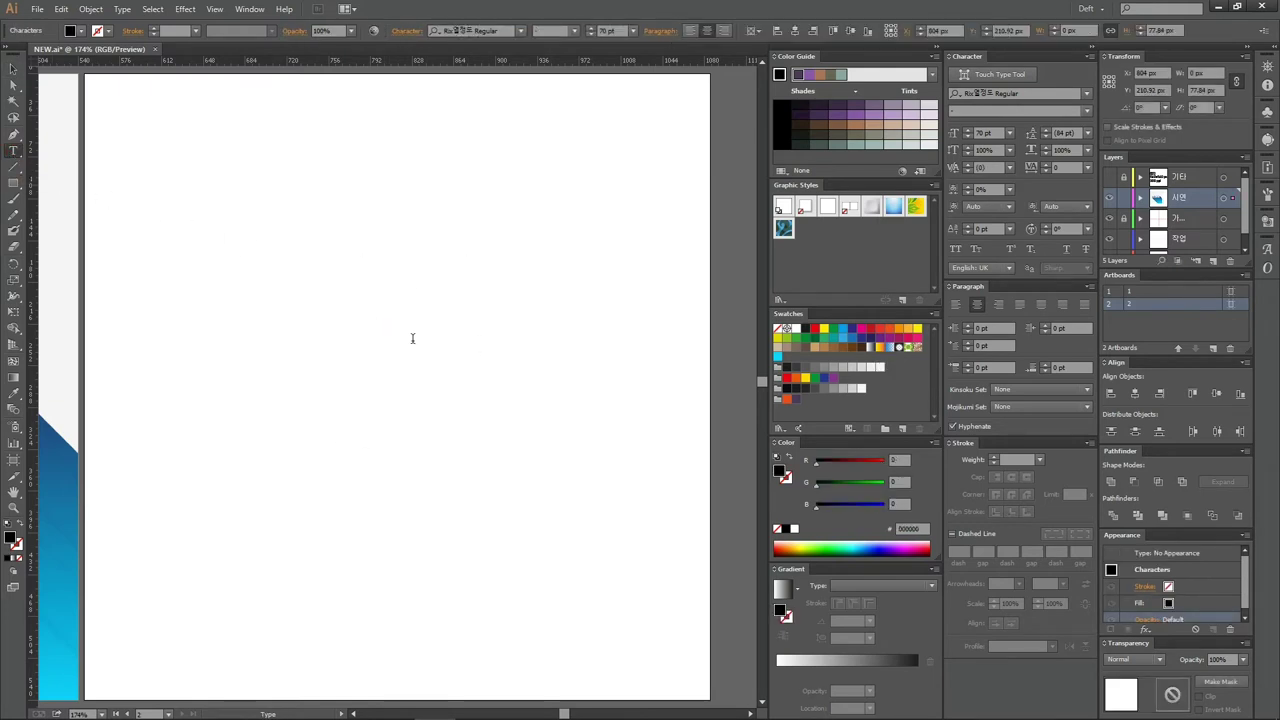
type("Scha")
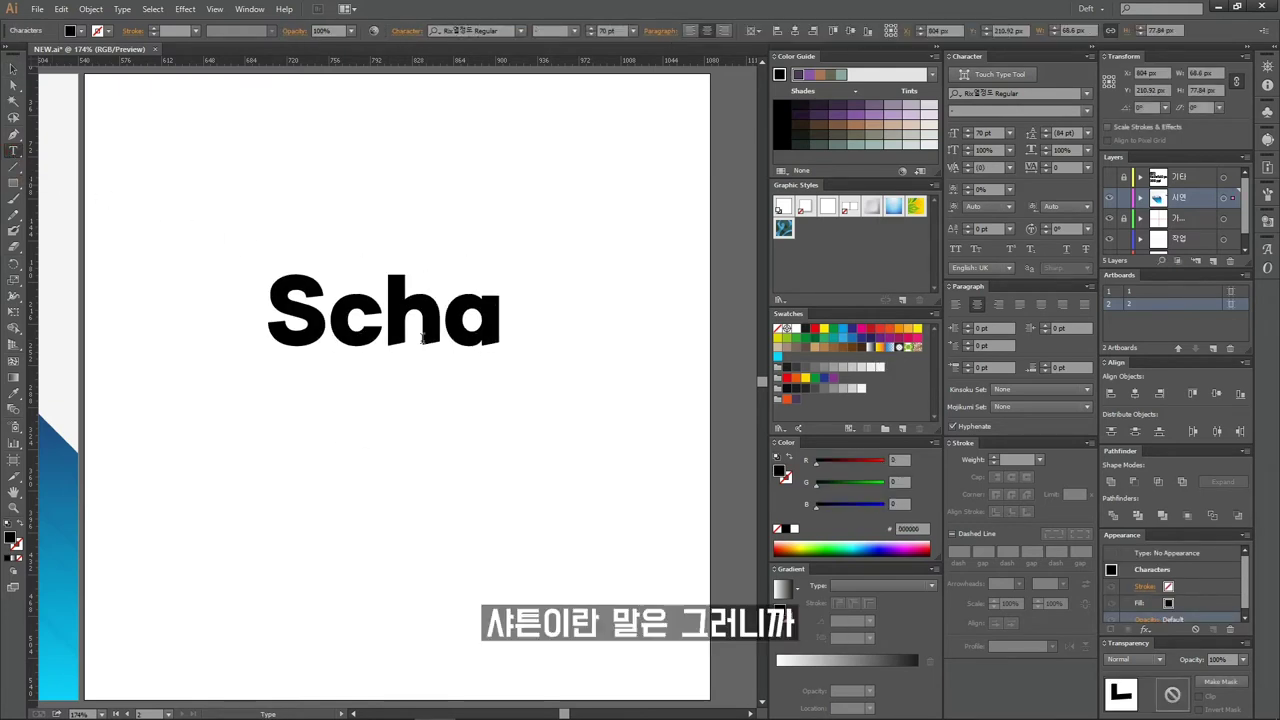
type("tten")
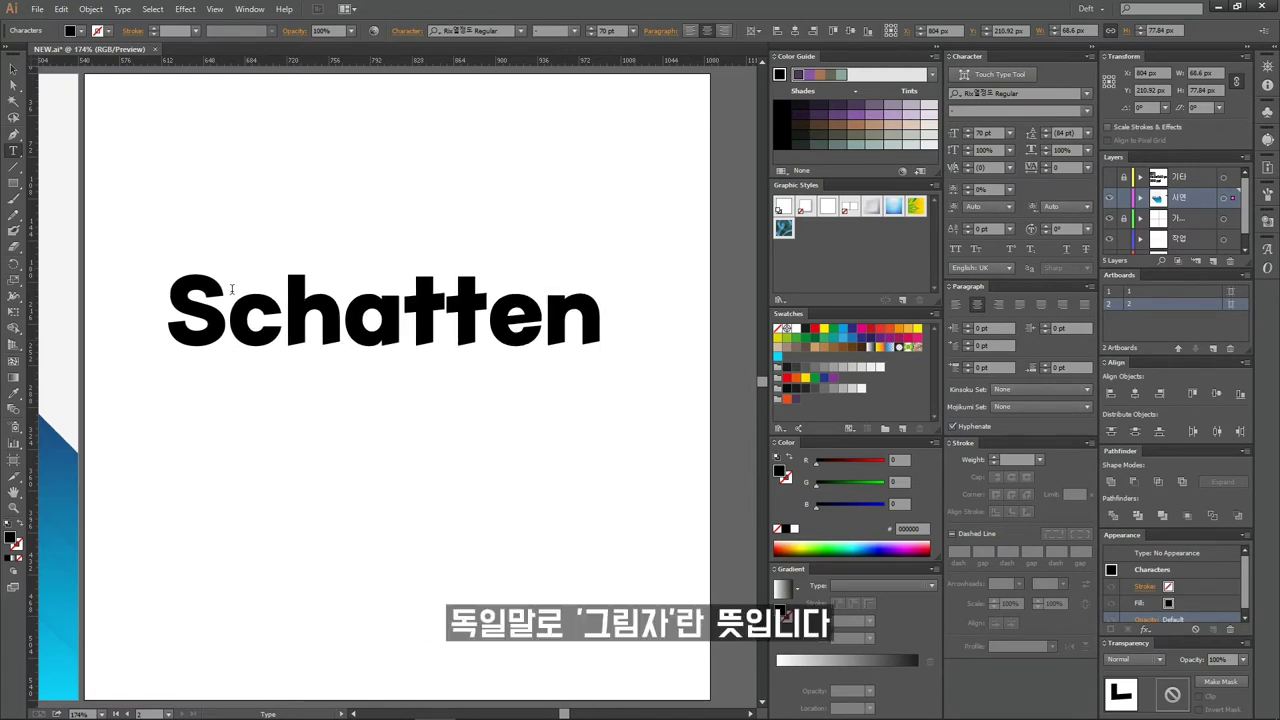
key("Escape")
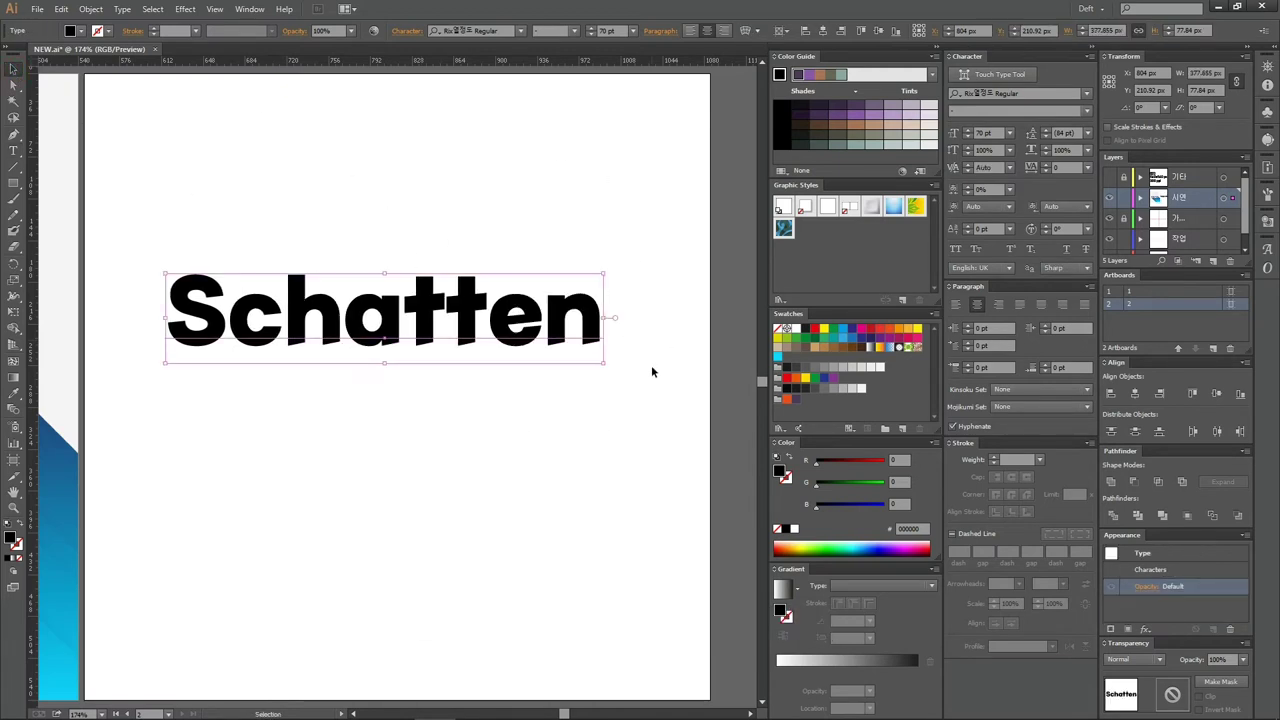
left_click(822, 31)
left_click(878, 31)
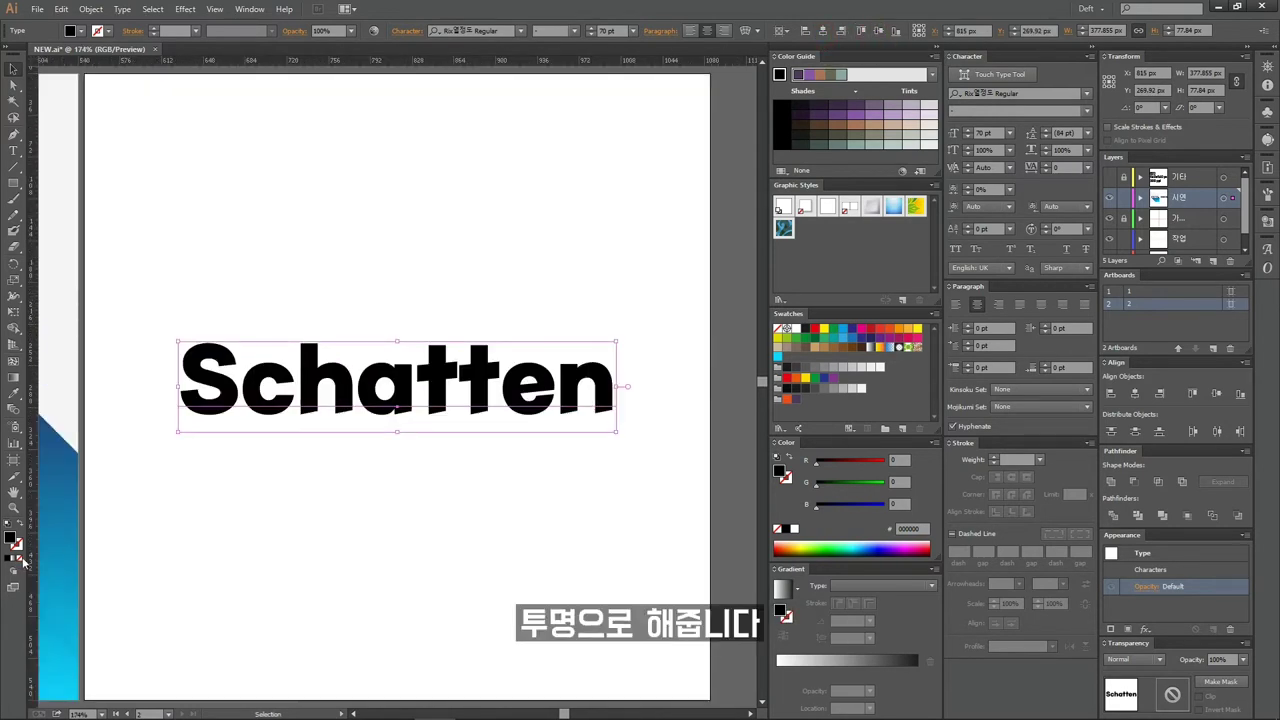
left_click(23, 562)
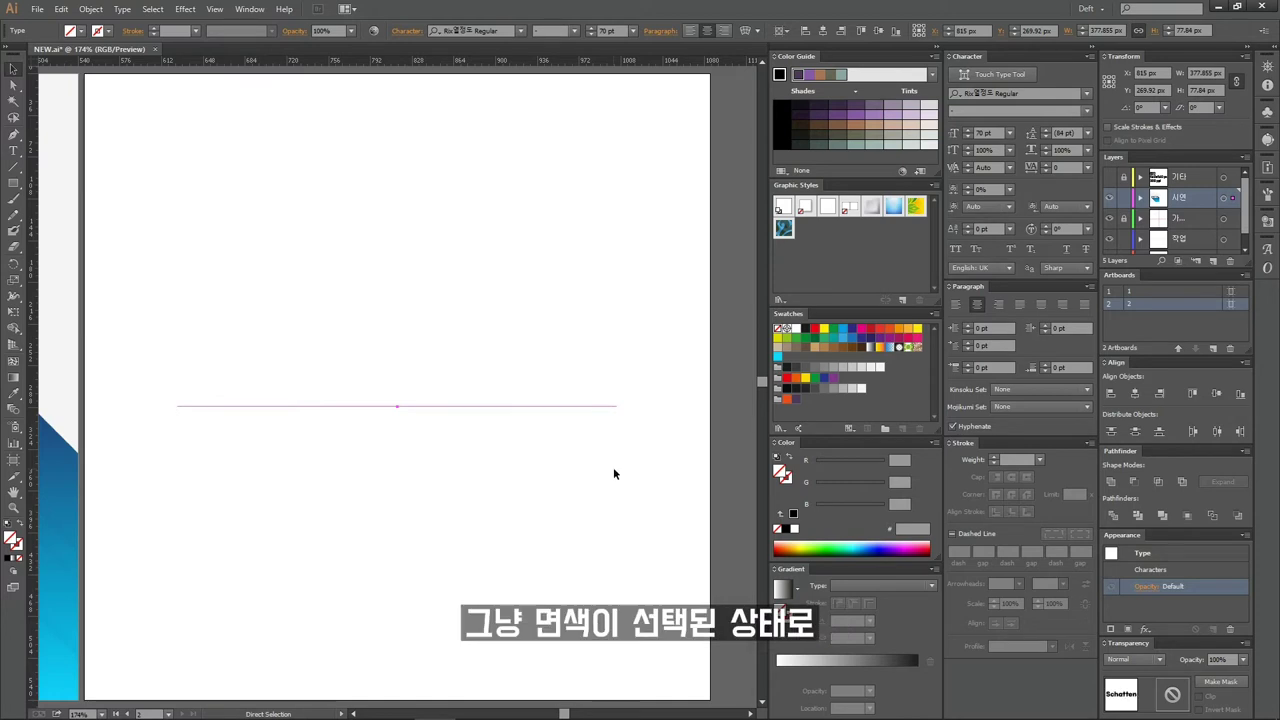
key("d")
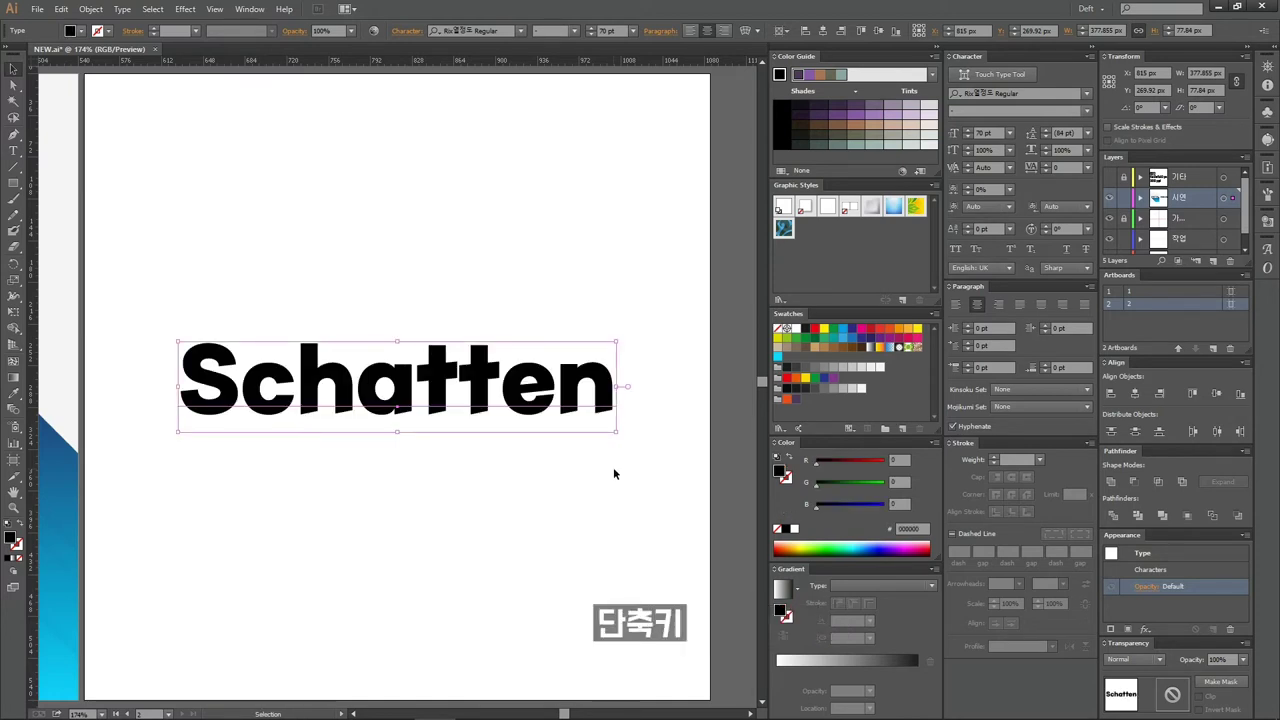
key("slash")
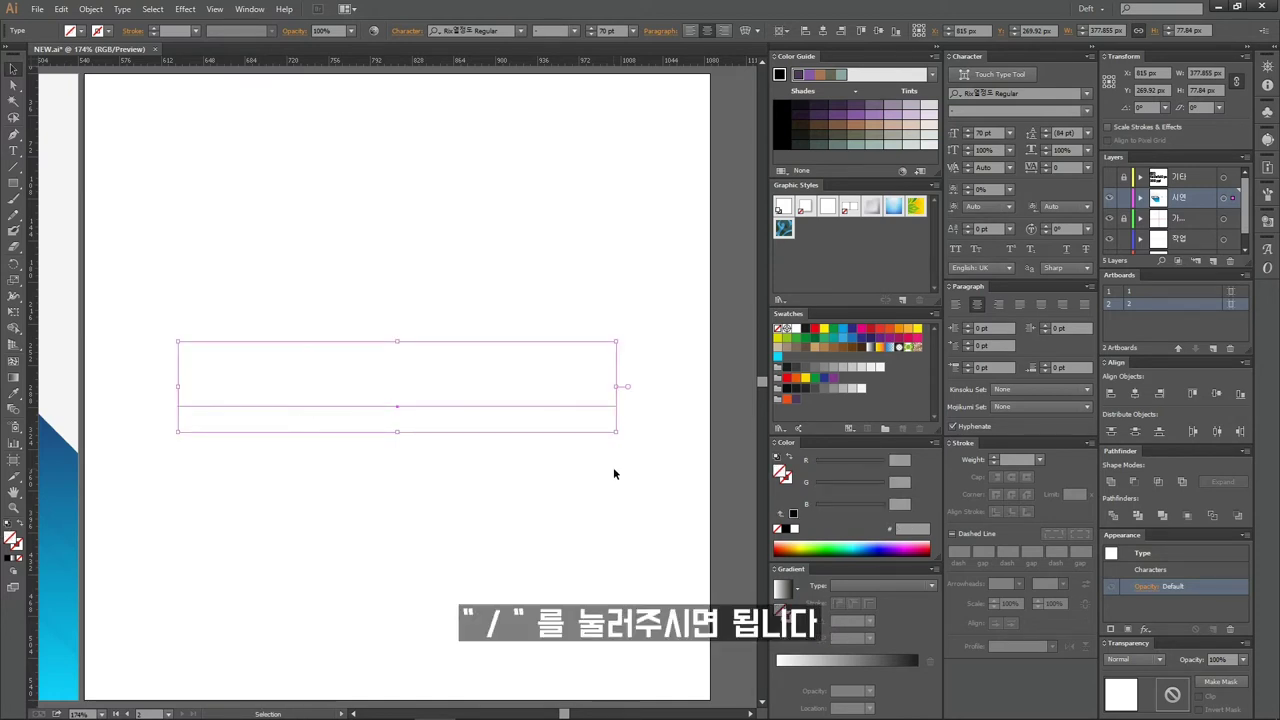
left_click(660, 366)
mouse_move(704, 258)
left_mouse_down()
mouse_move(556, 549)
mouse_move(604, 534)
left_mouse_up()
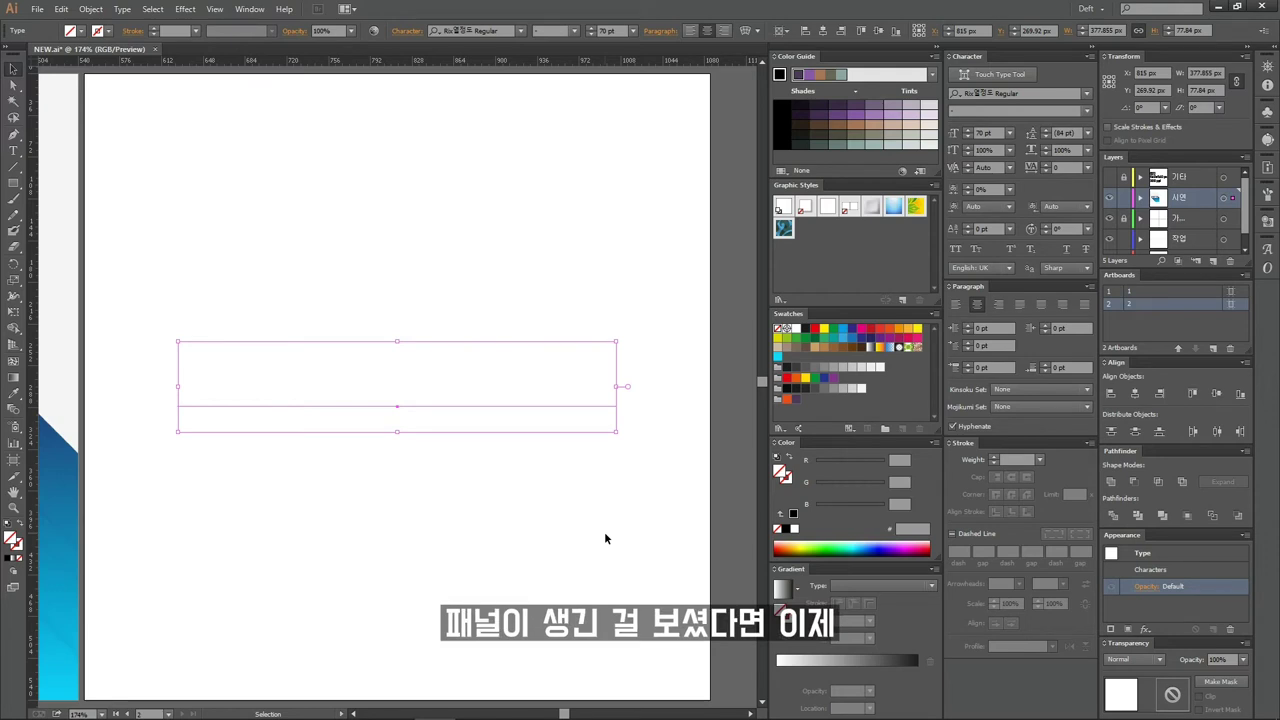
Give the Schatten text a new fill in the dark purple 4c3959 swatch.
left_click(1128, 629)
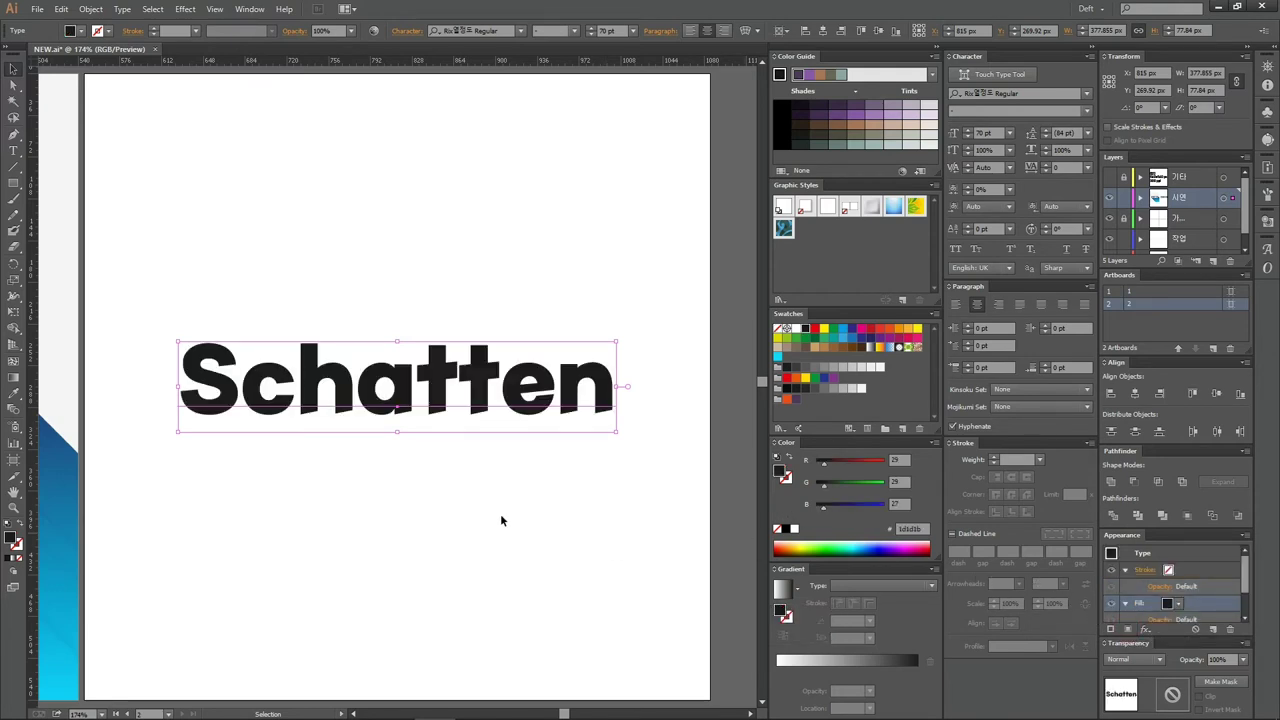
left_click(1178, 603)
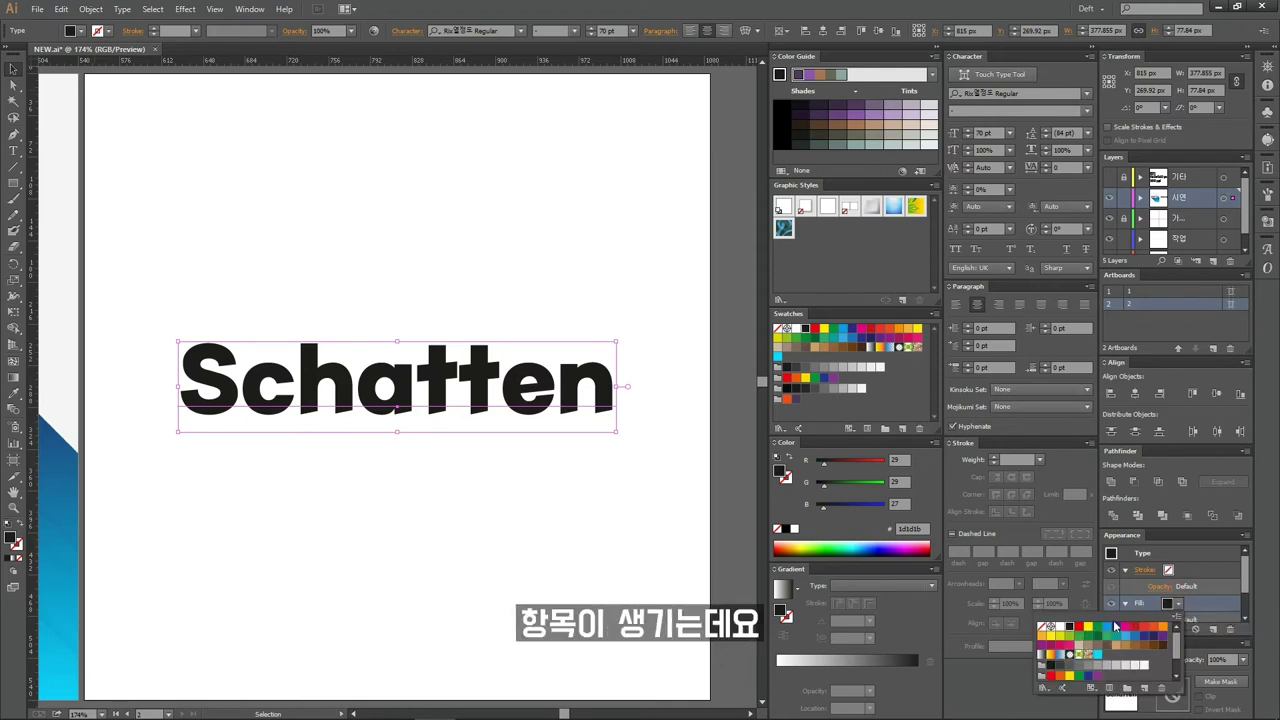
scroll(1100, 650, "down", 2)
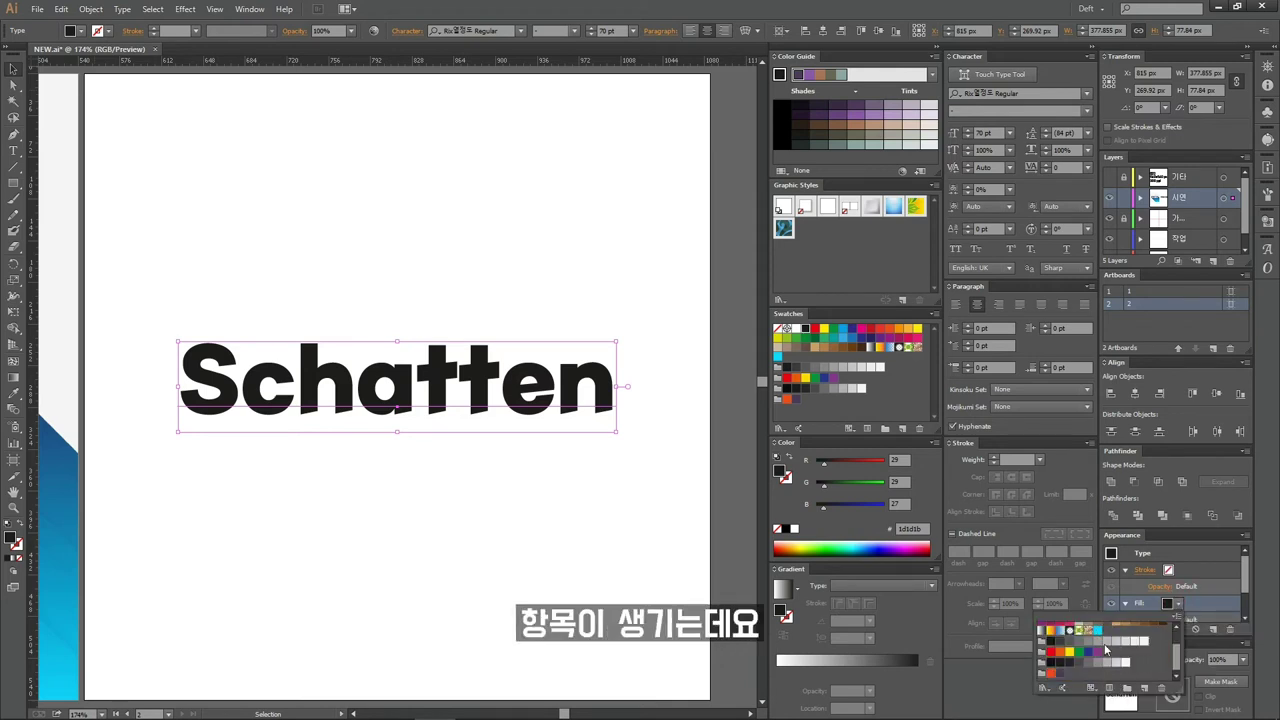
left_click(1062, 675)
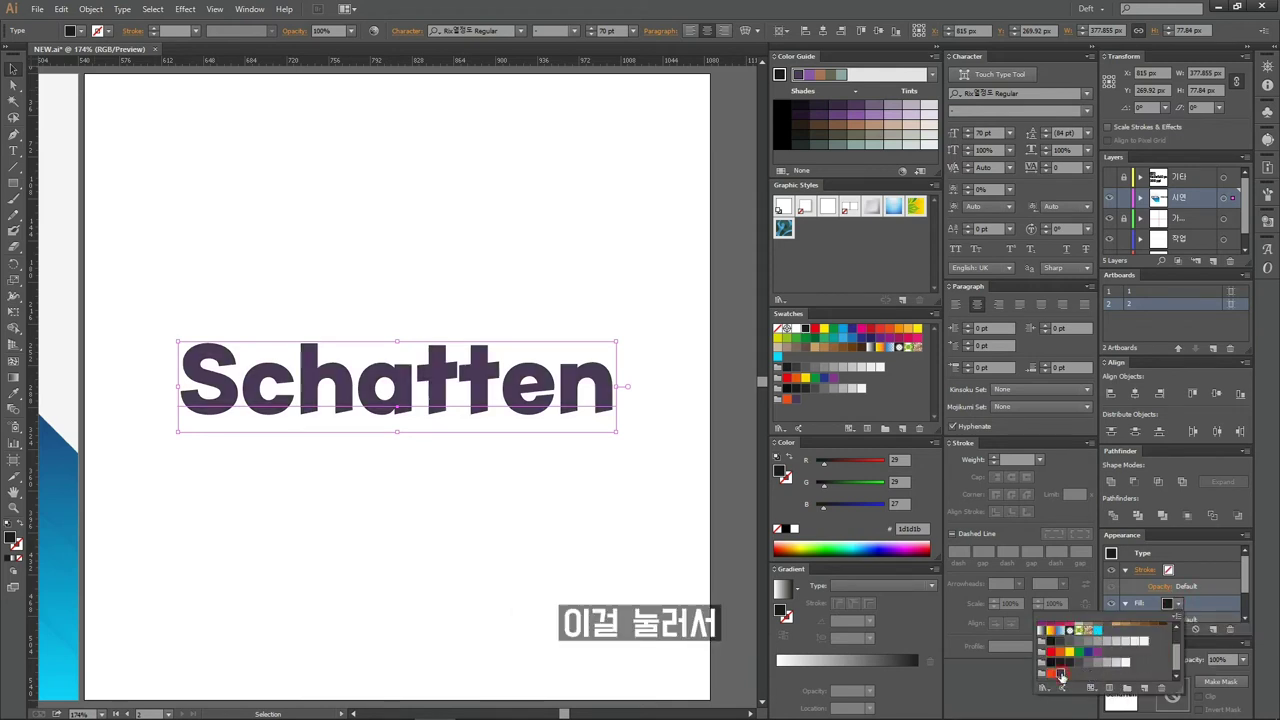
left_click(1220, 606)
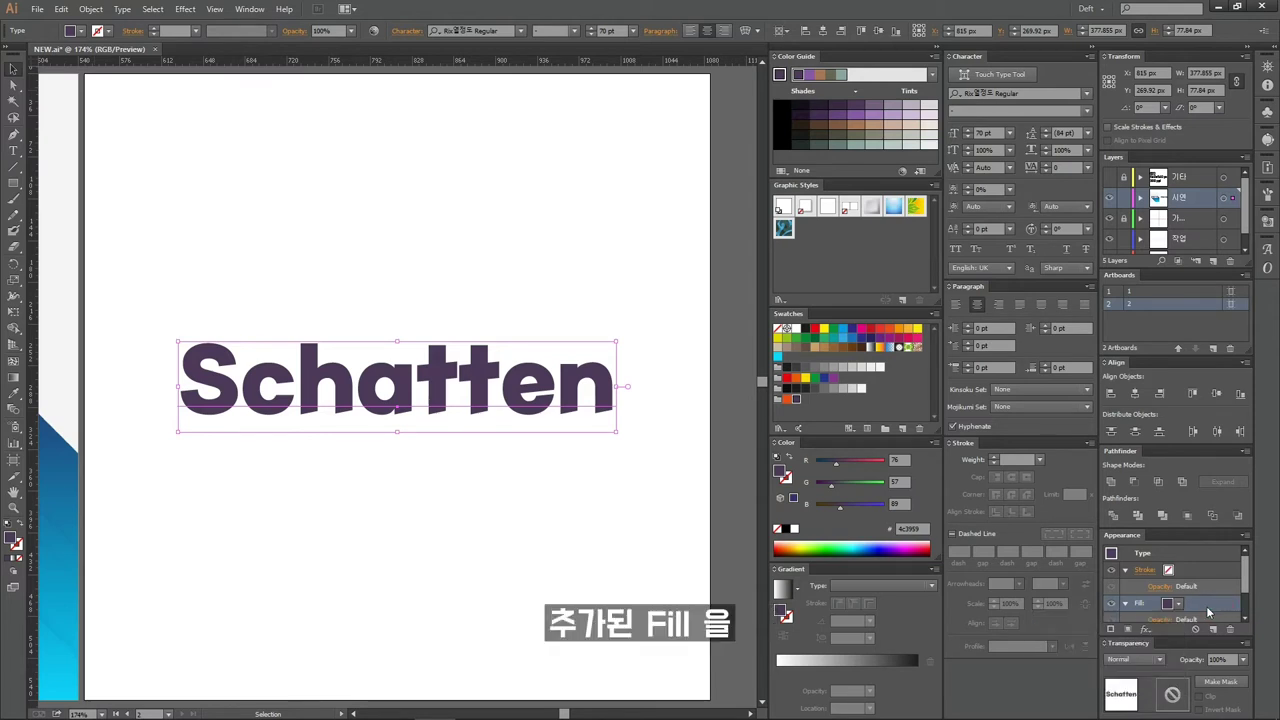
Duplicate the purple fill and select the lower copy.
left_click(1214, 629)
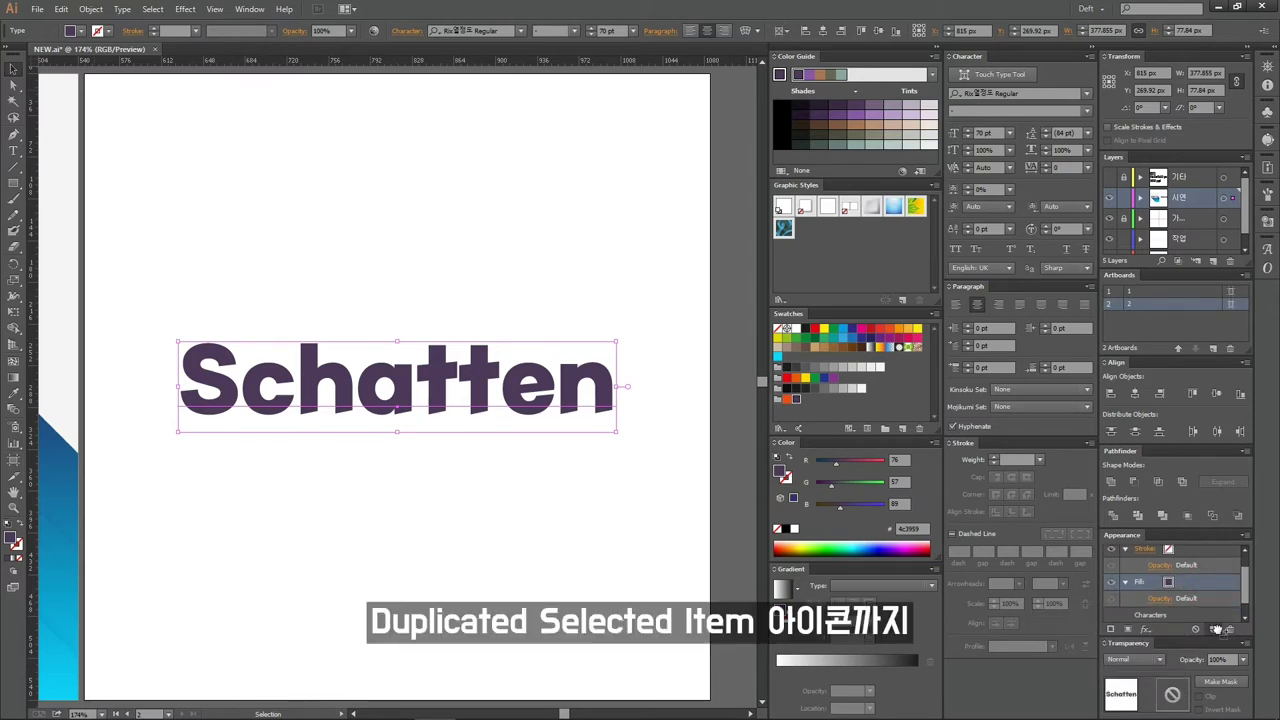
left_click(1216, 629)
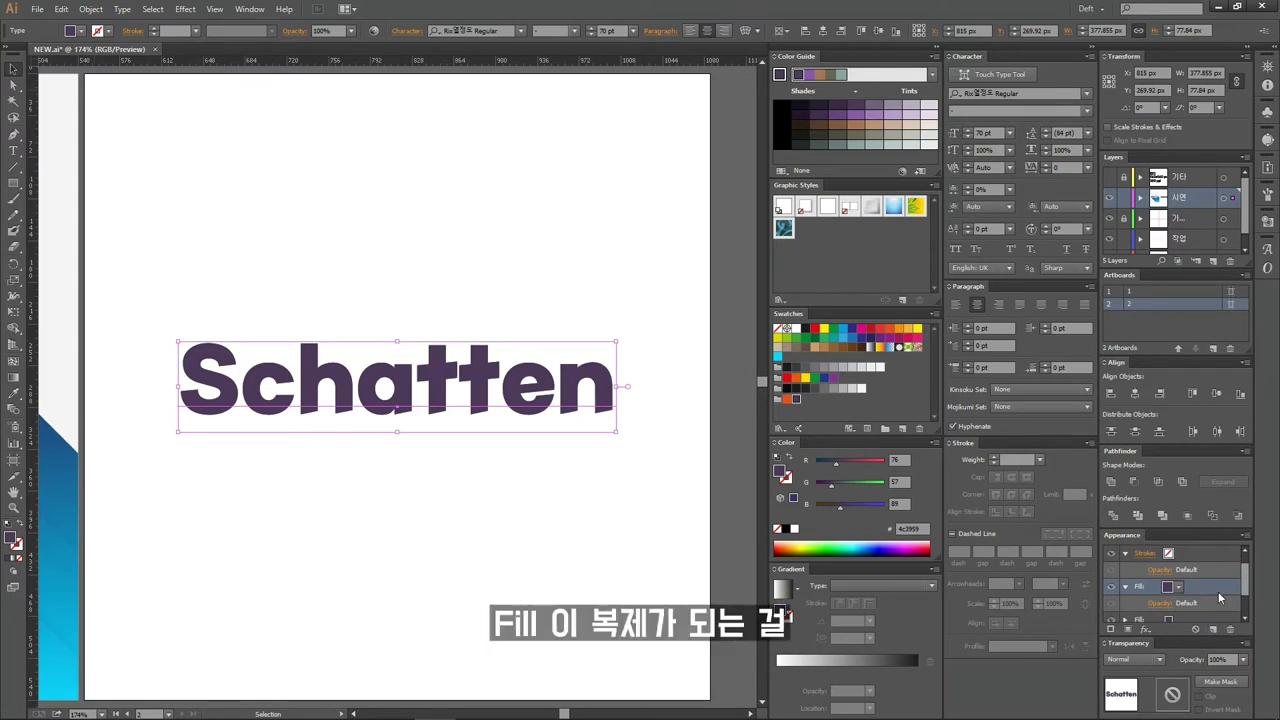
left_click(1218, 614)
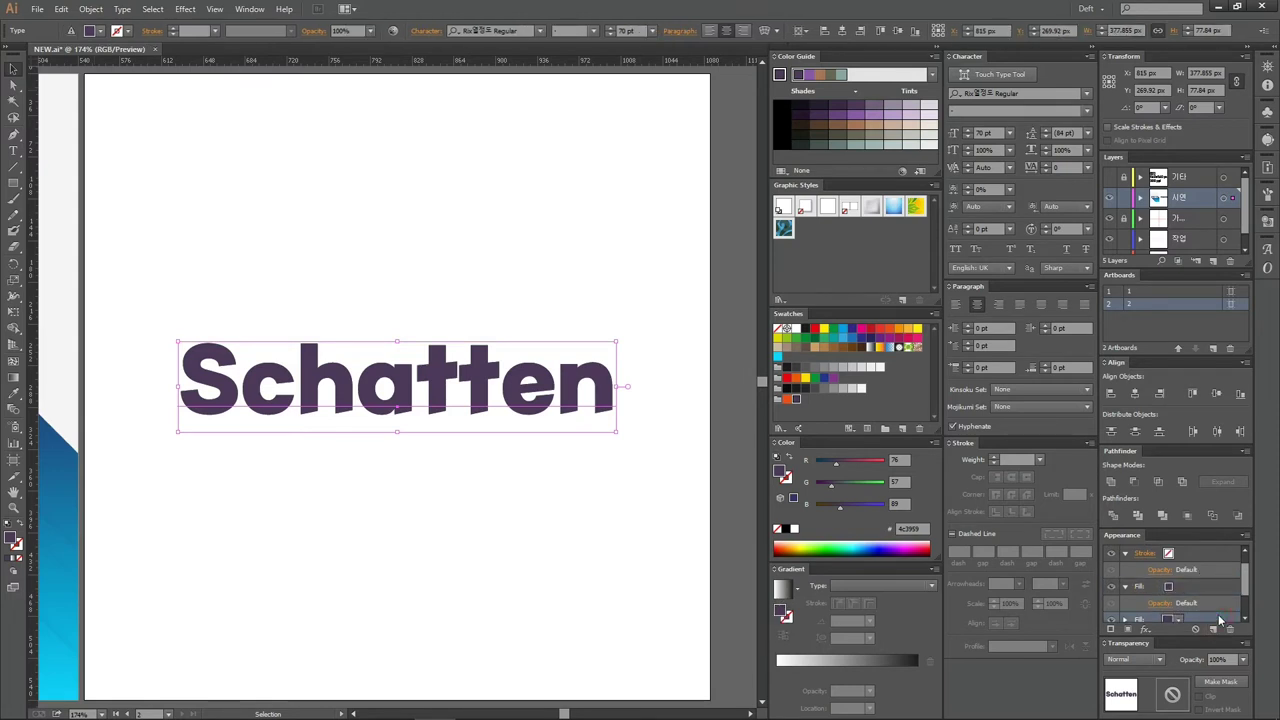
left_click(1145, 628)
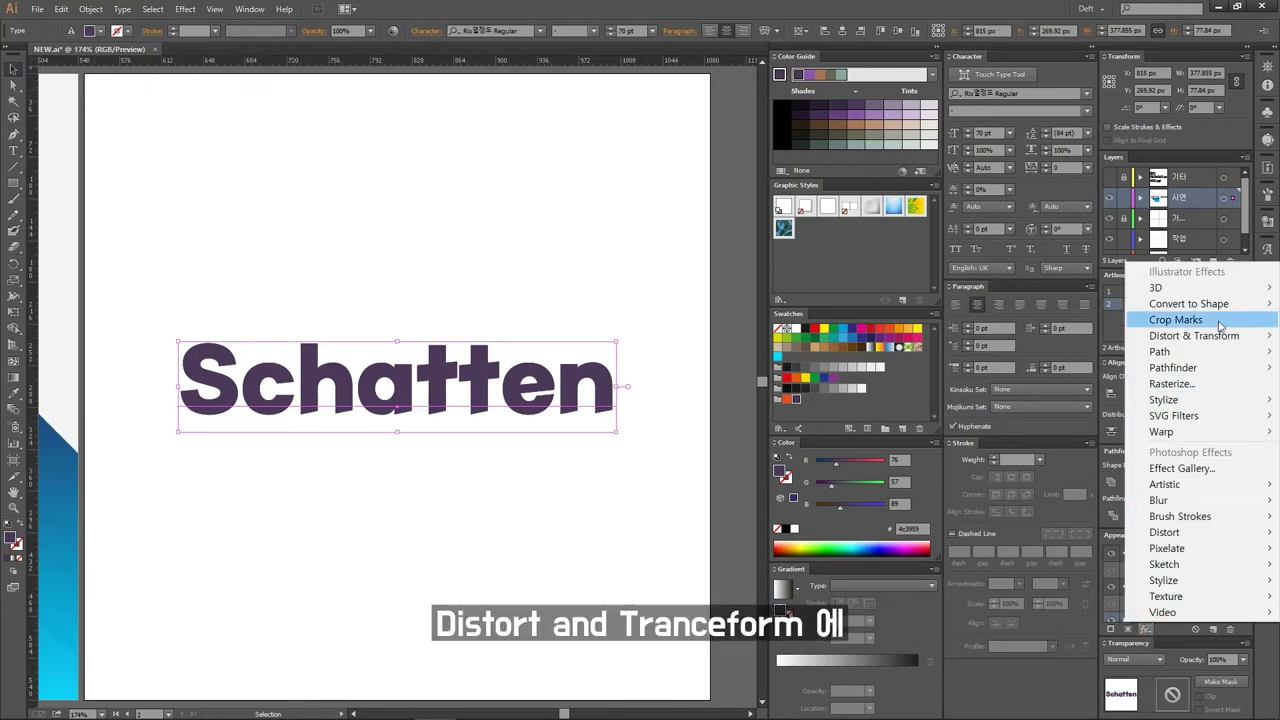
mouse_move(1194, 335)
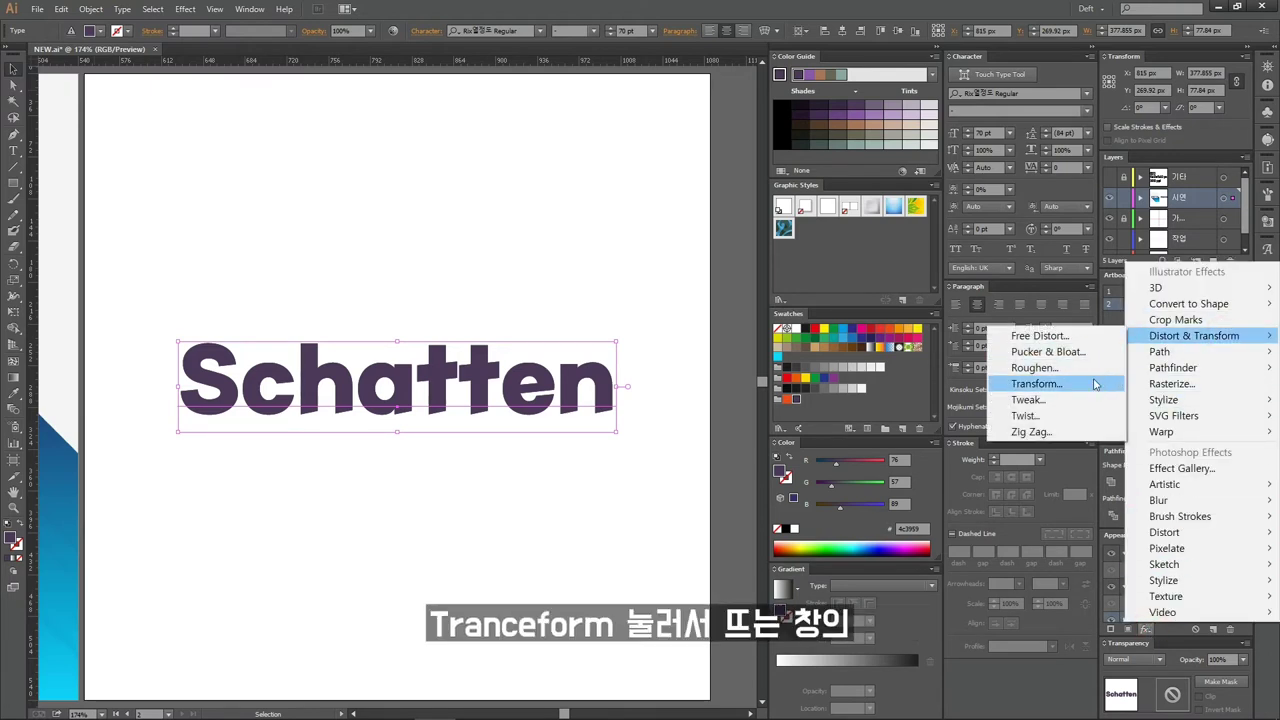
Add a Transform effect moving 0.75 px horizontally and vertically, with Preview on.
left_click(1090, 383)
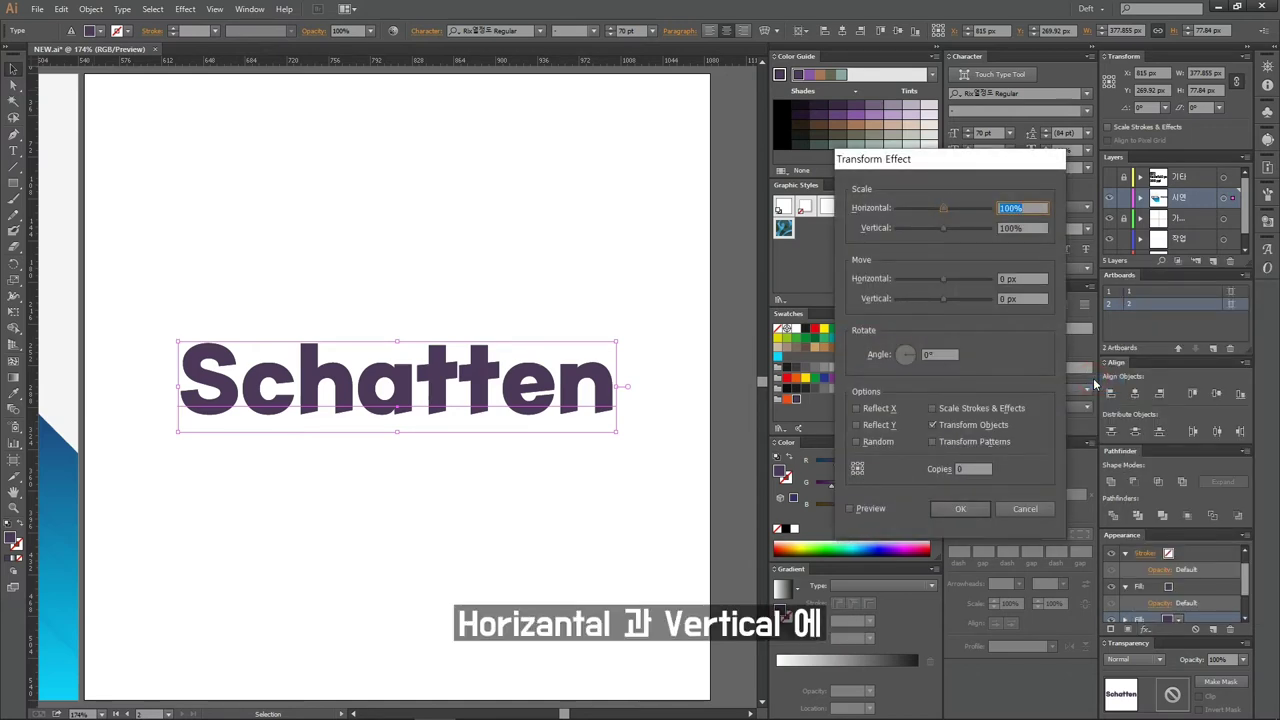
left_click(1027, 279)
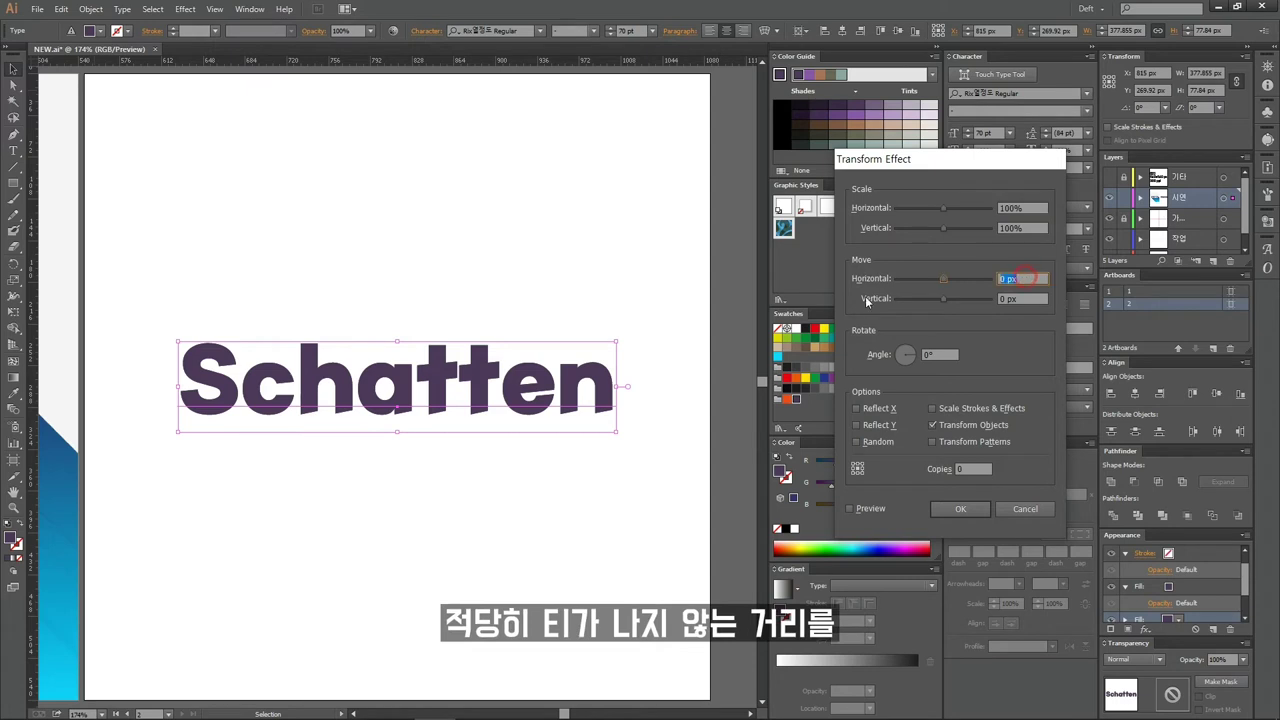
type("0.")
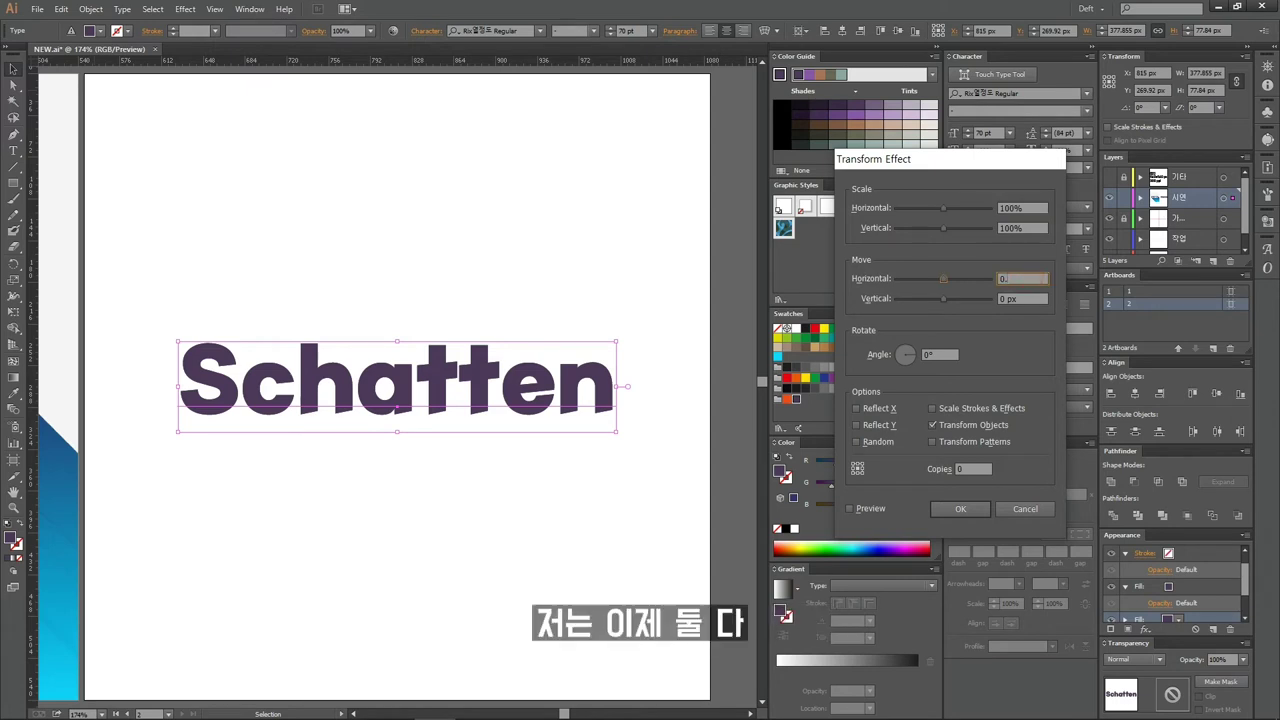
type("75")
key("Tab")
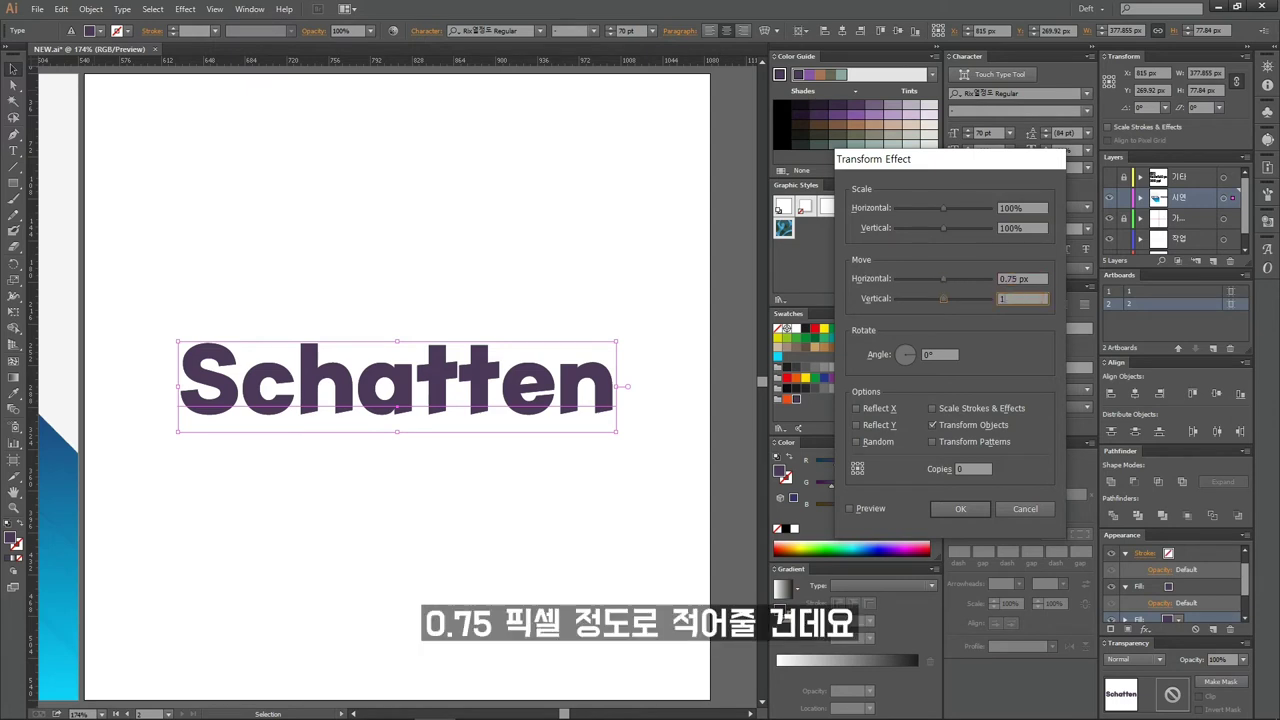
type("0.75")
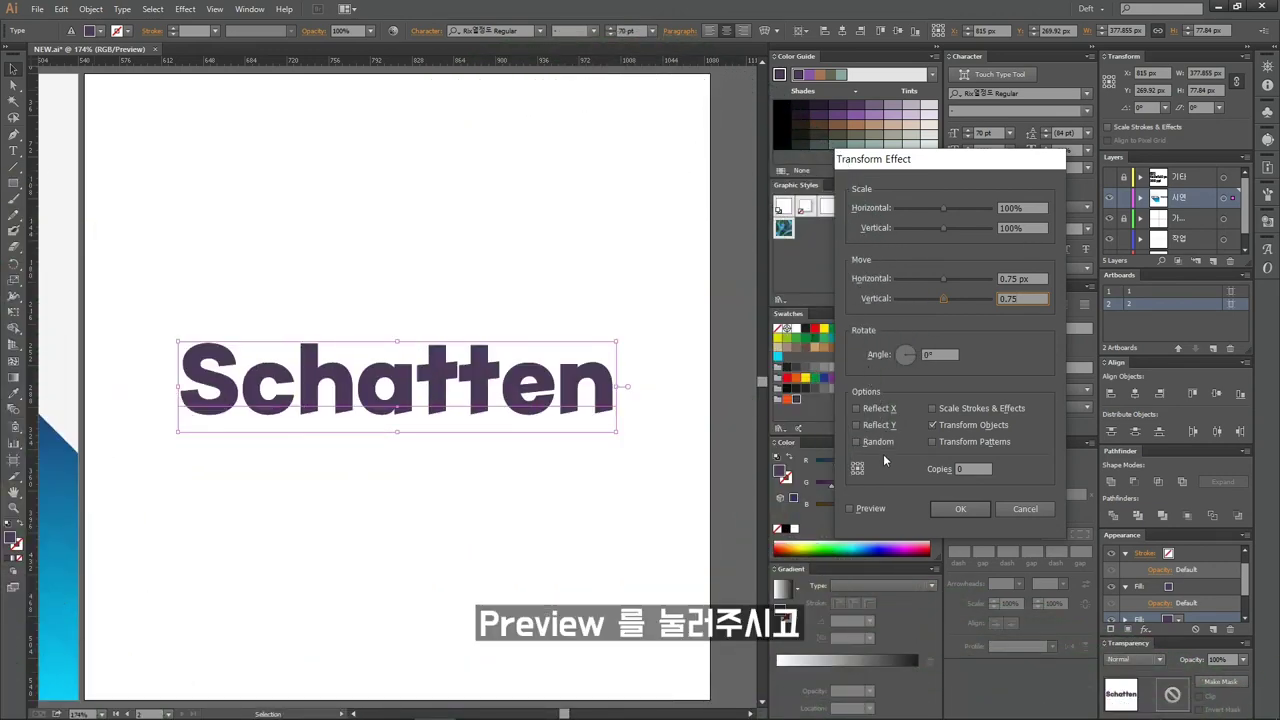
left_click(872, 508)
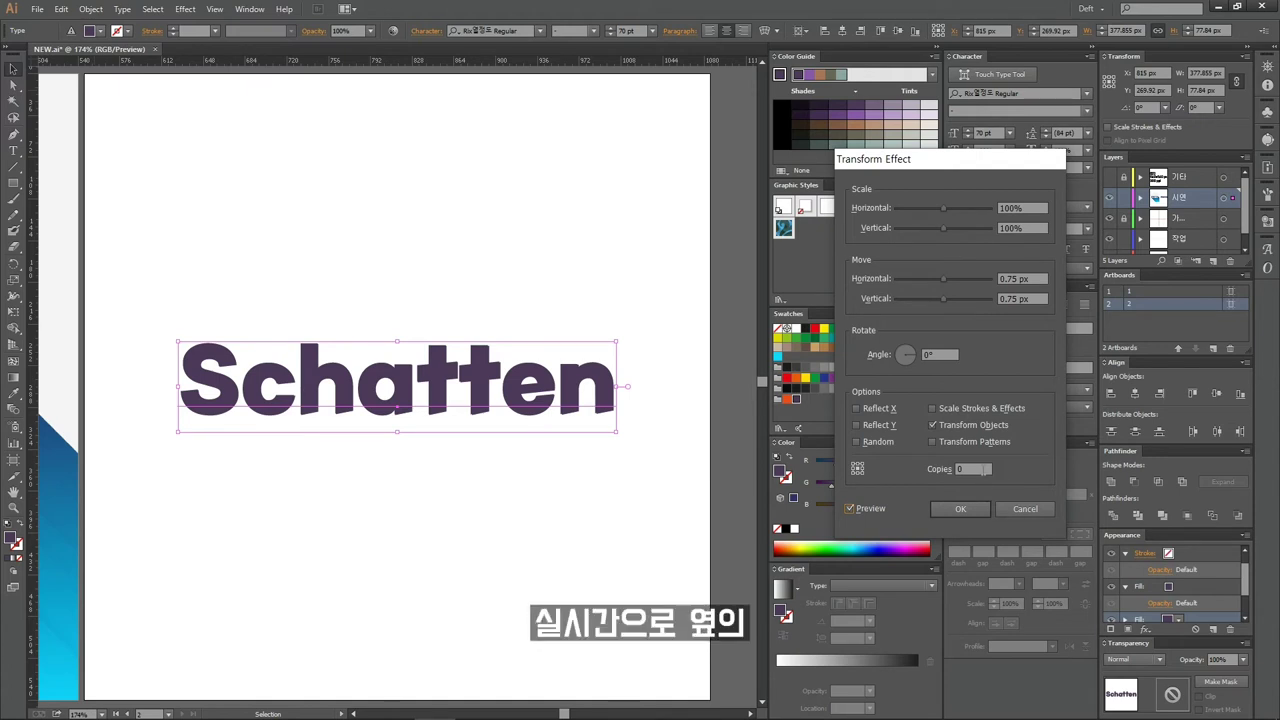
Set the Transform copies to 360 and apply the long shadow.
type("20")
key("Tab")
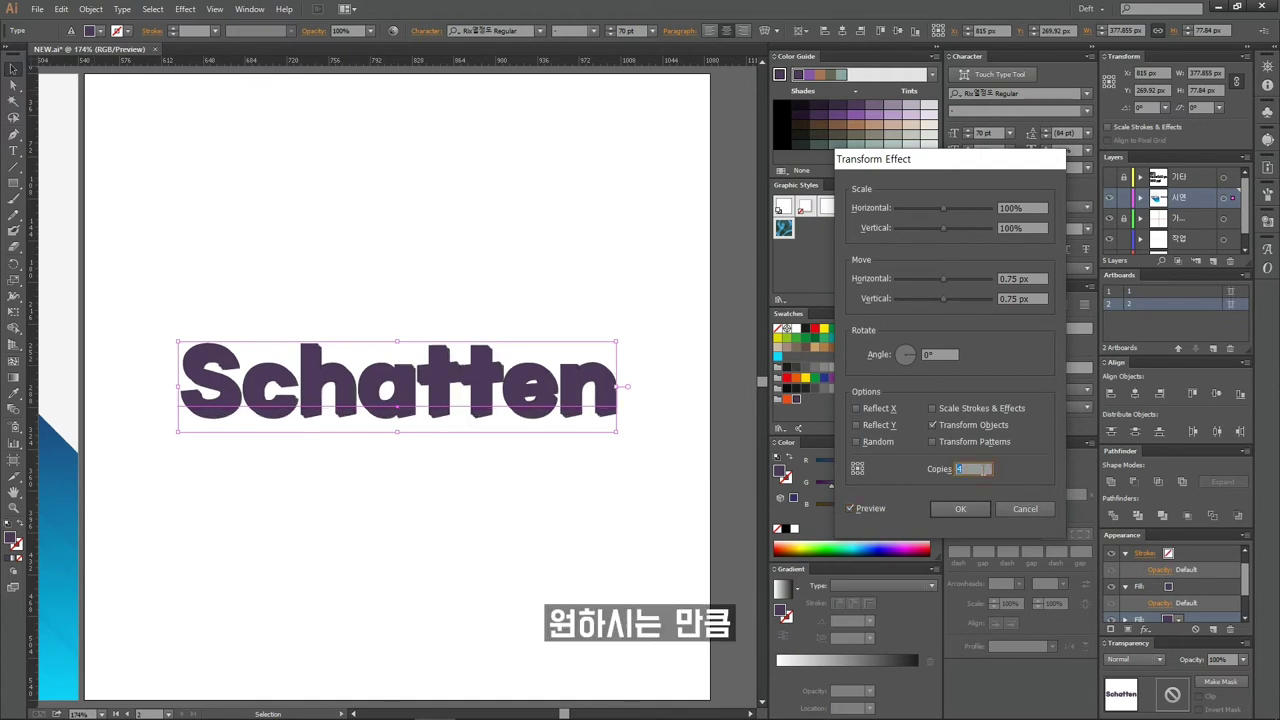
type("220")
key("Tab")
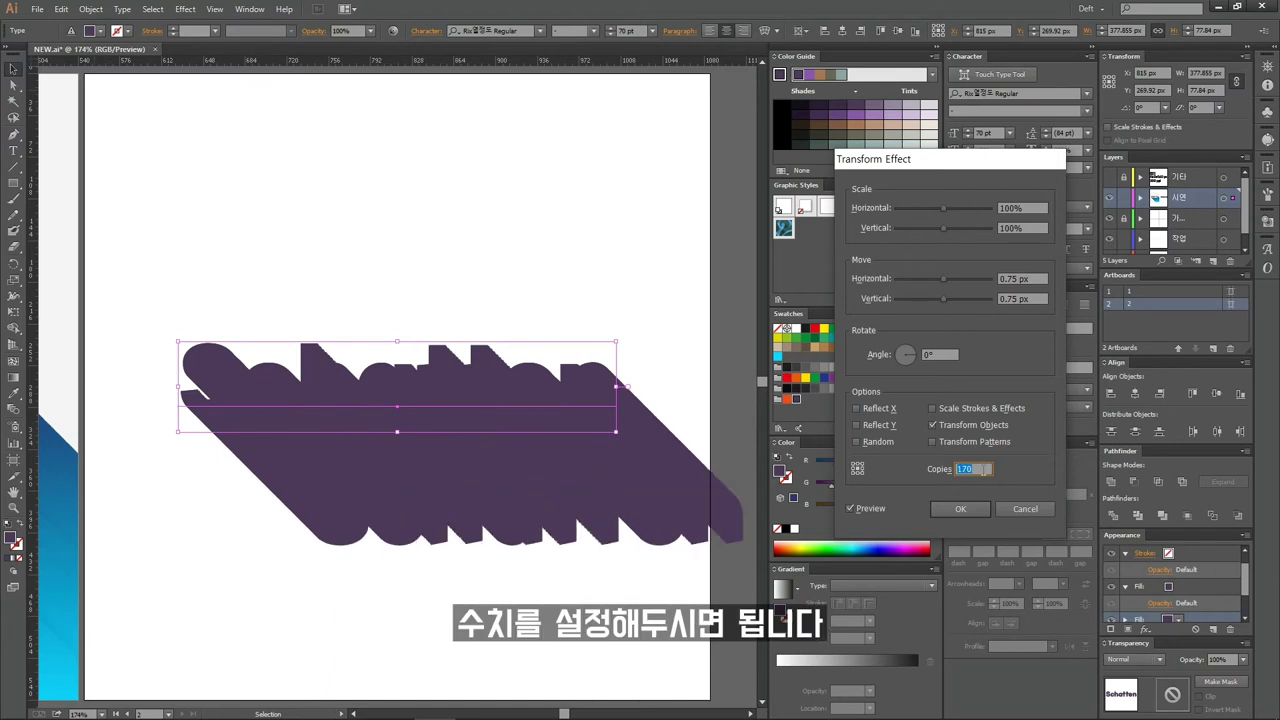
type("320")
key("Tab")
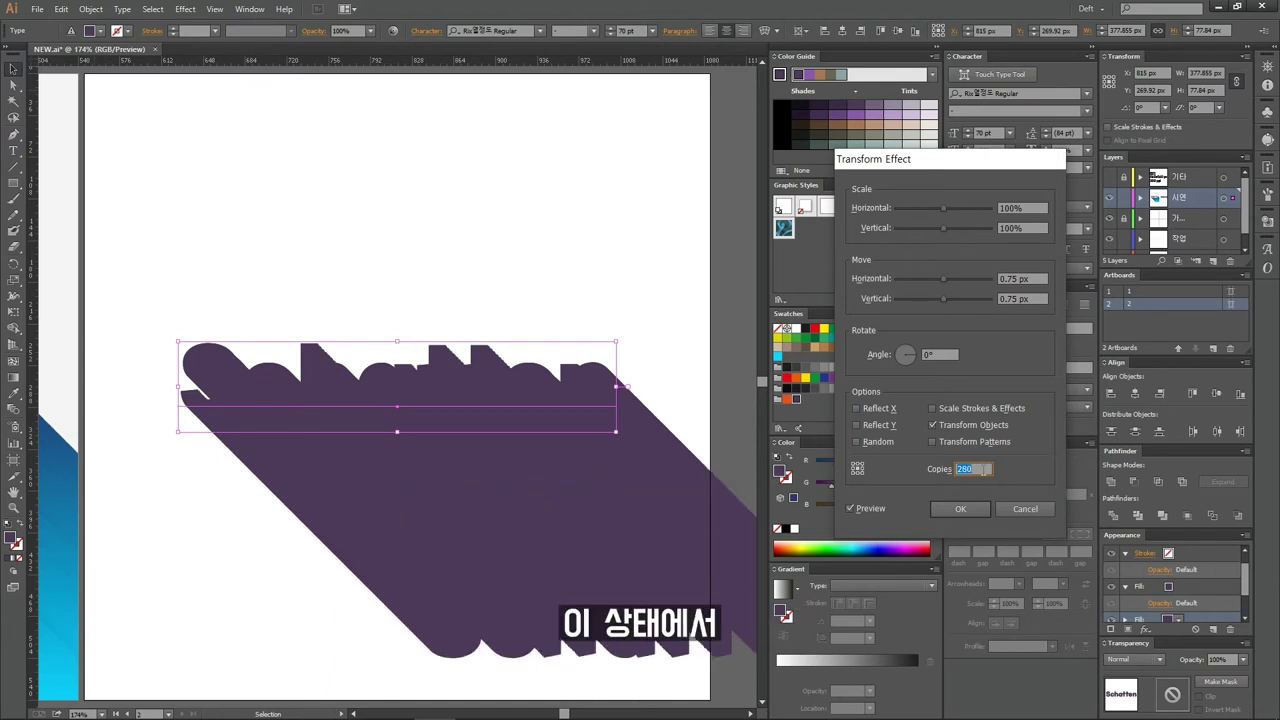
type("360")
key("Tab")
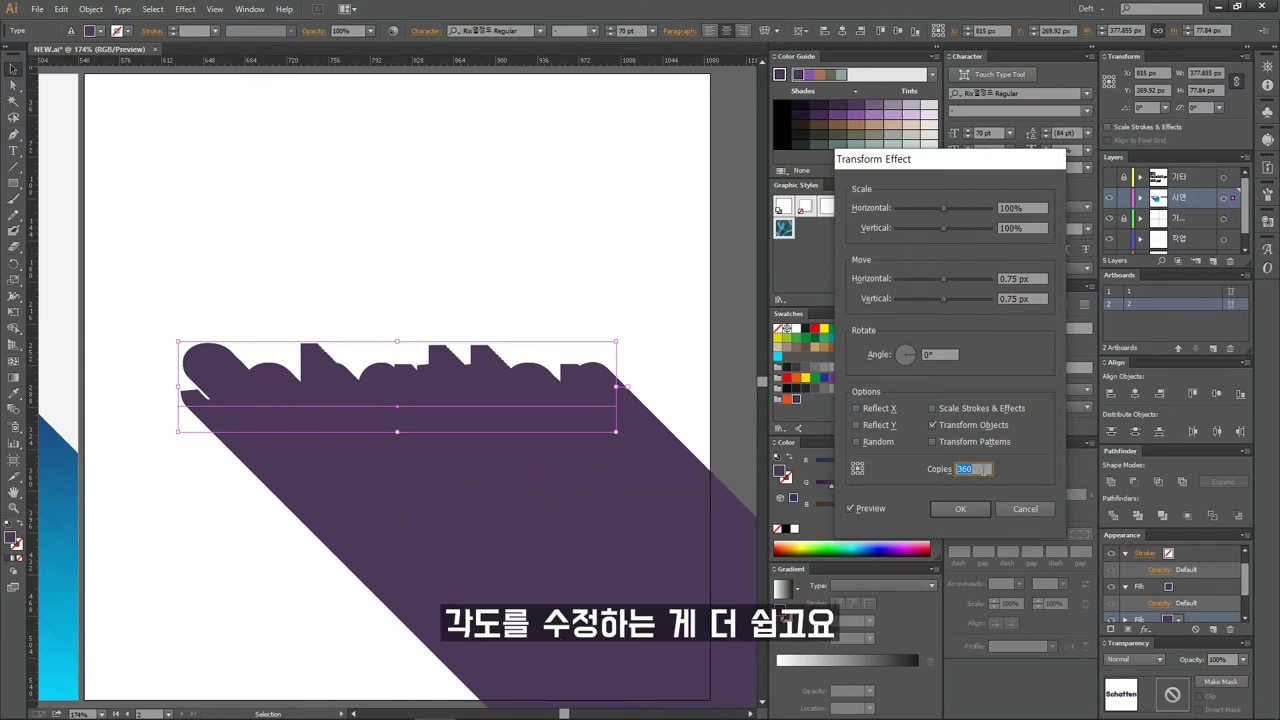
left_click(970, 510)
Reopen the Transform effect, re-enter the horizontal move (100.7) and confirm.
left_click(1166, 597)
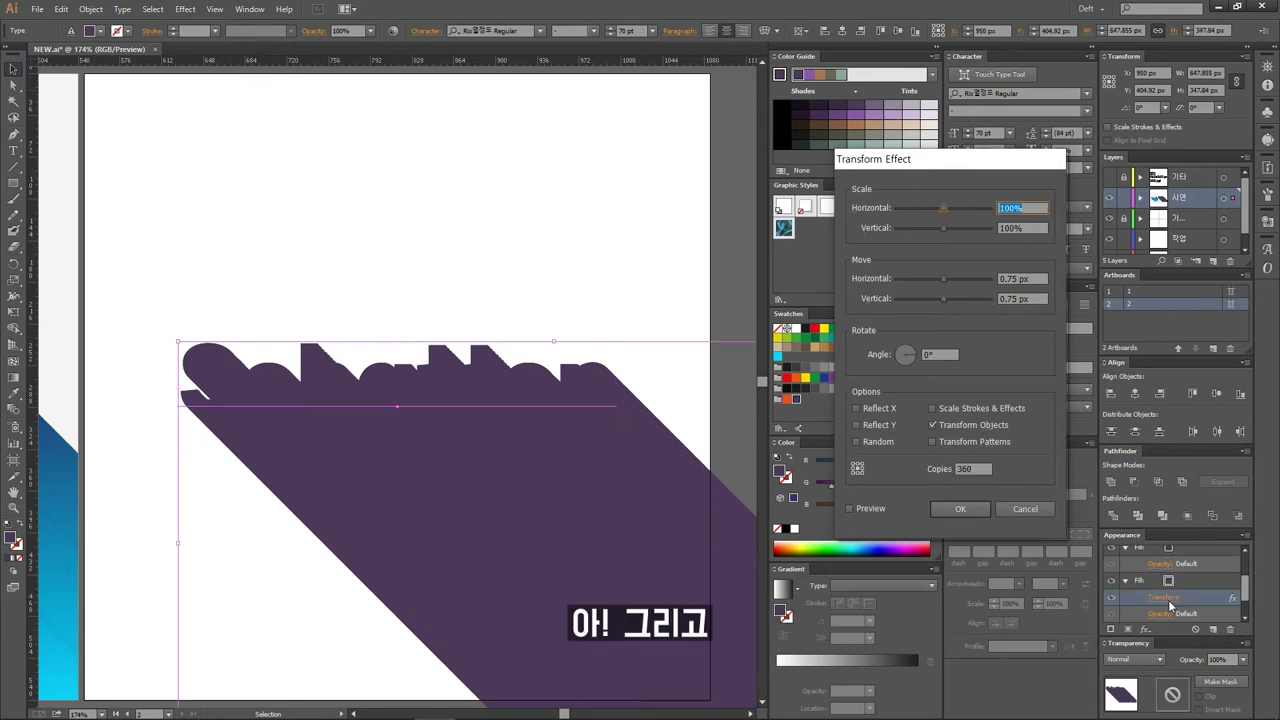
left_click(850, 508)
double_click(1022, 278)
type("10")
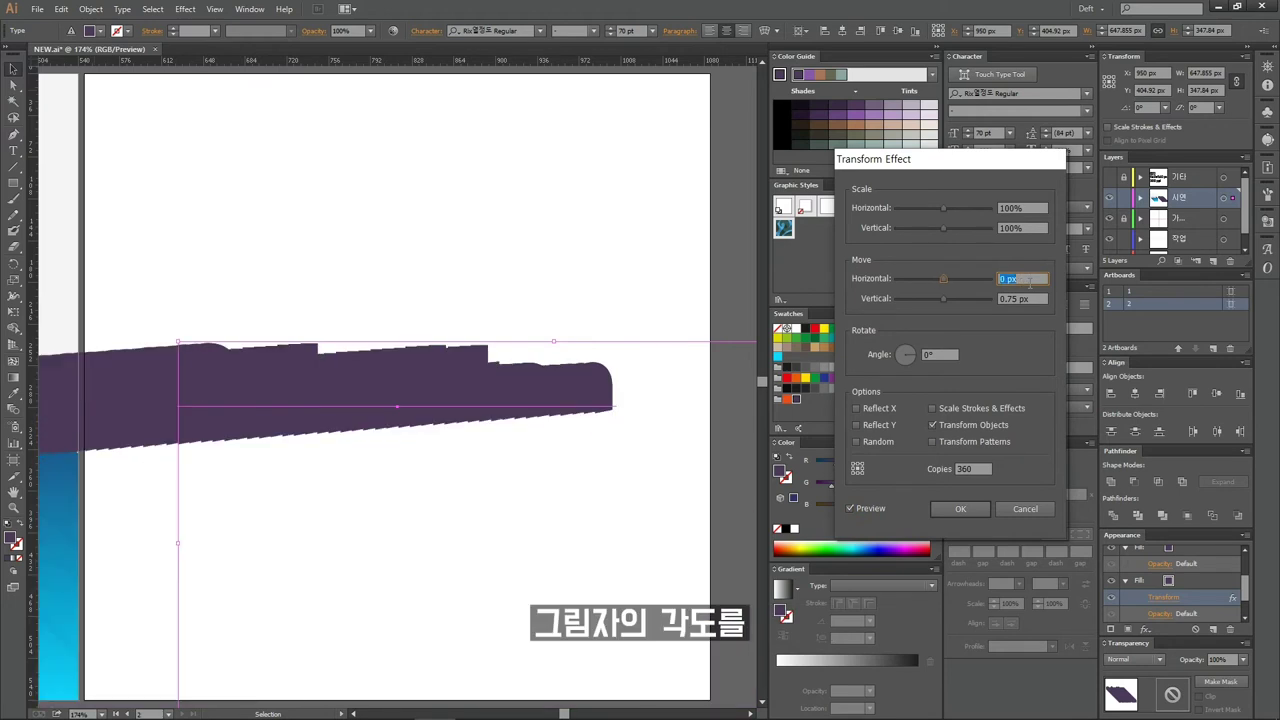
type("0.75")
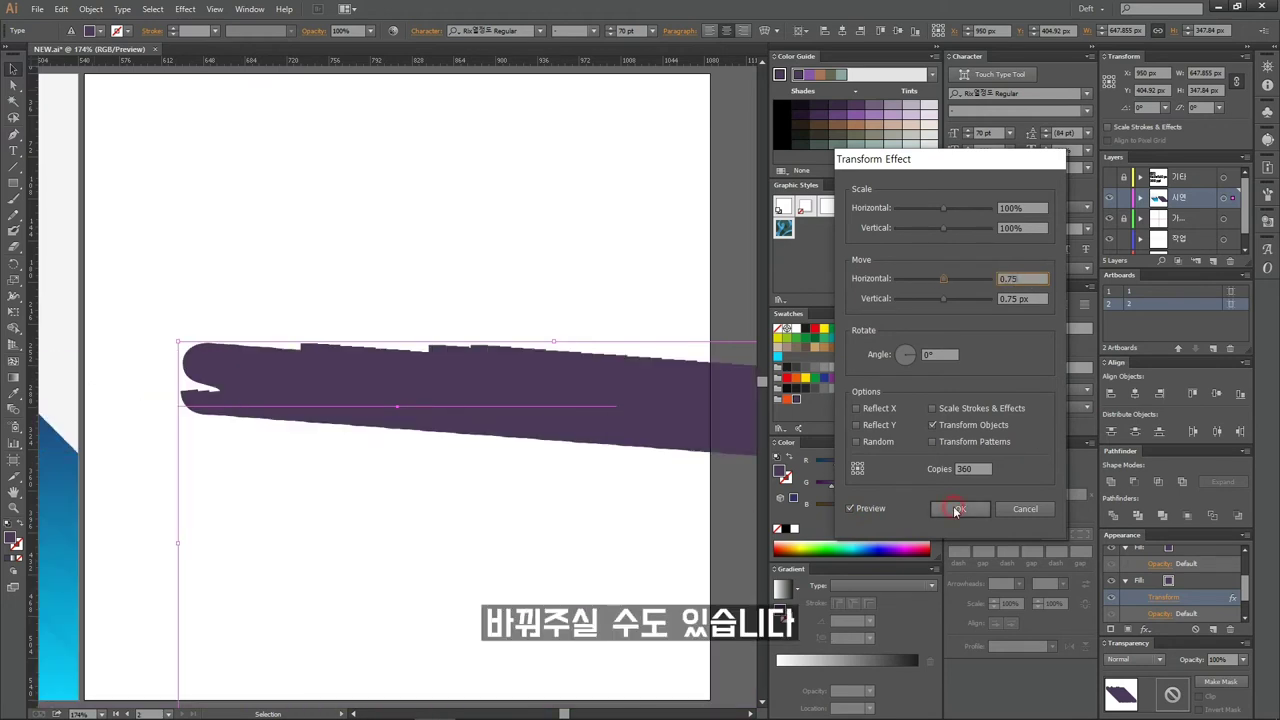
left_click(955, 510)
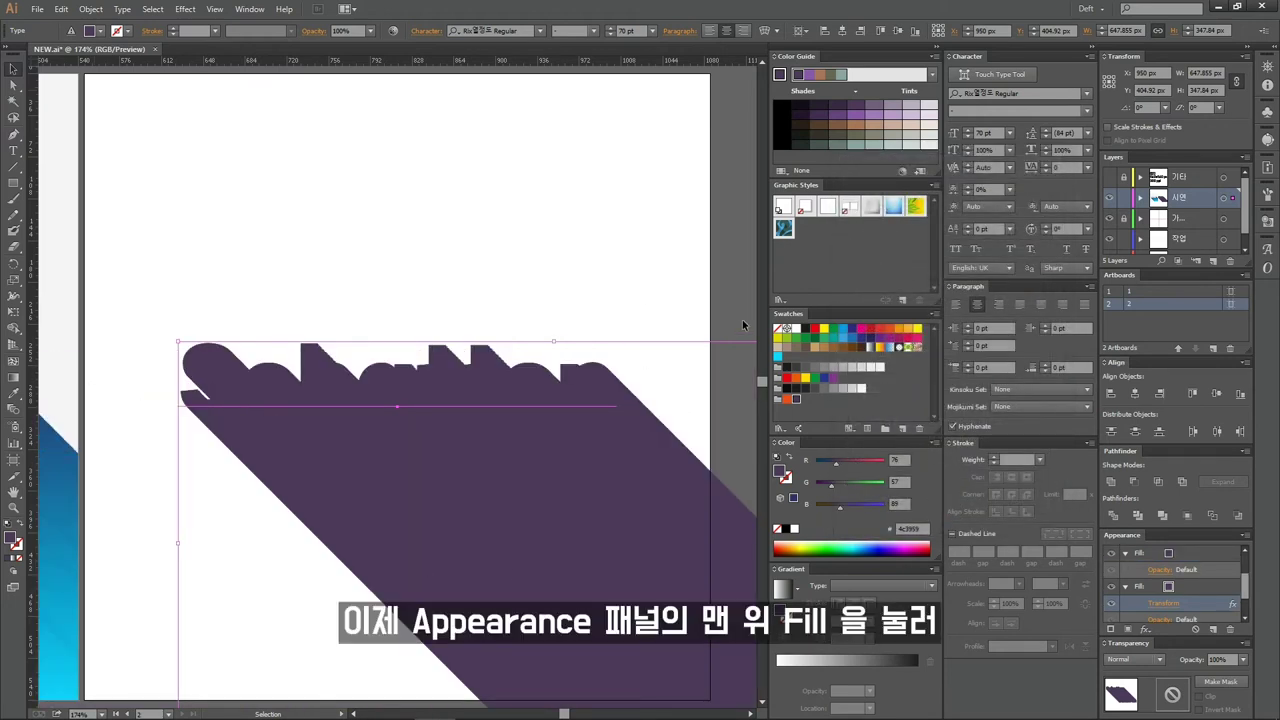
Make the top fill of Schatten orange.
left_click(1185, 555)
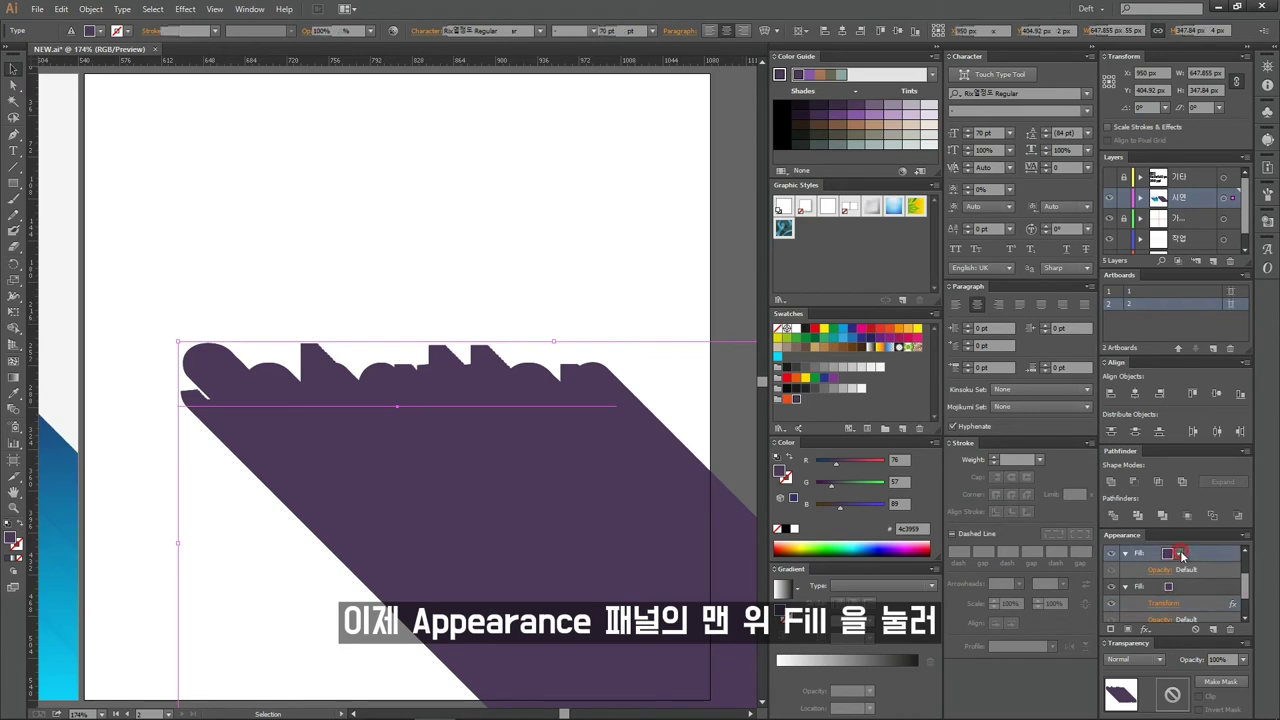
left_click(1178, 556)
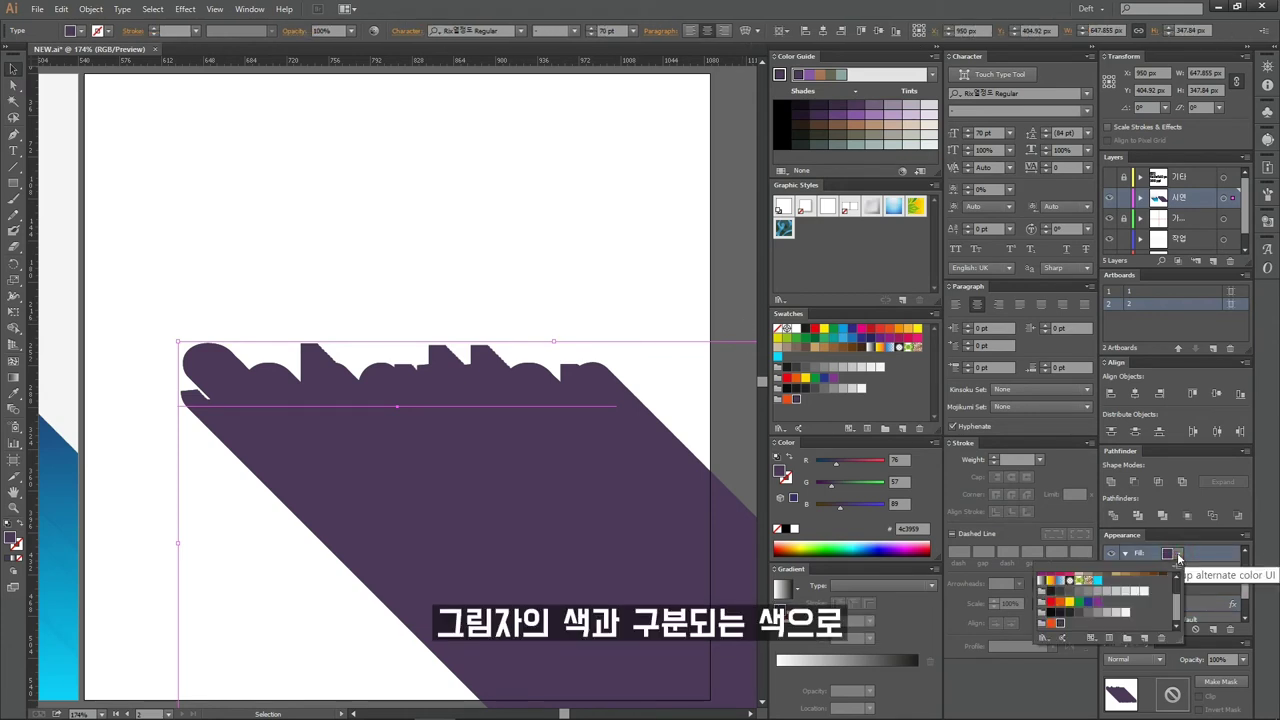
left_click(1051, 623)
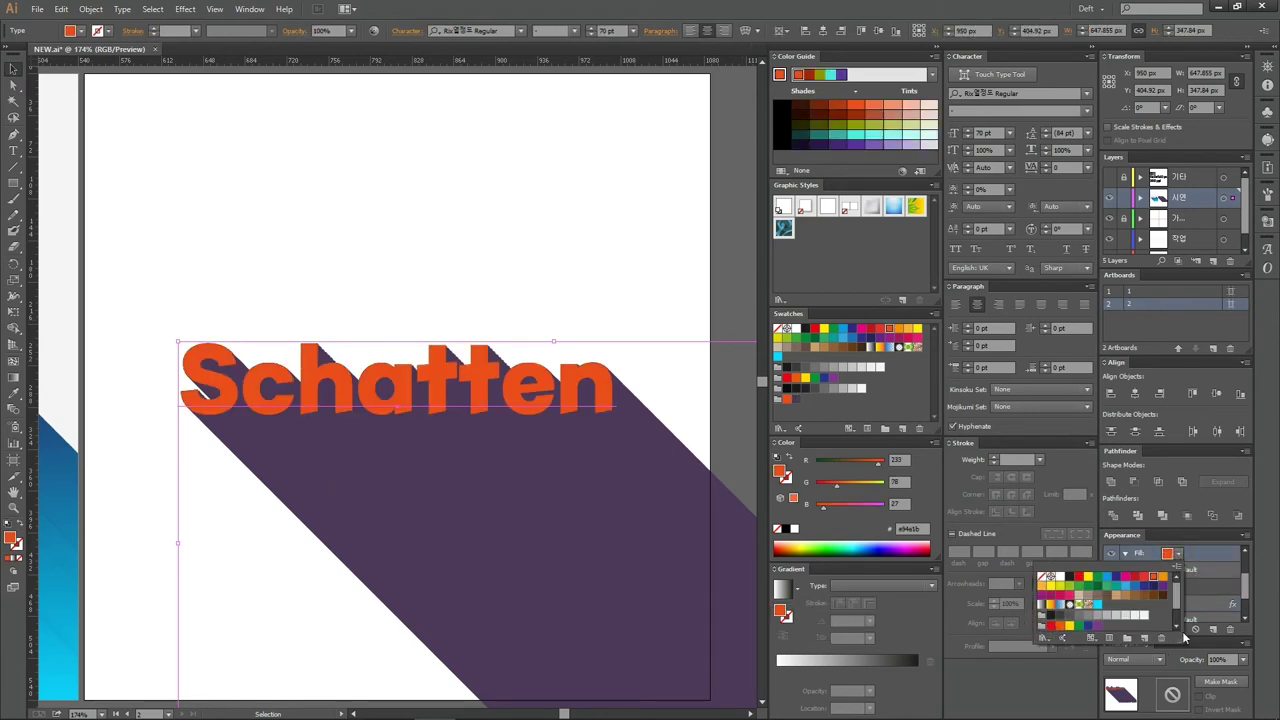
left_click(1220, 559)
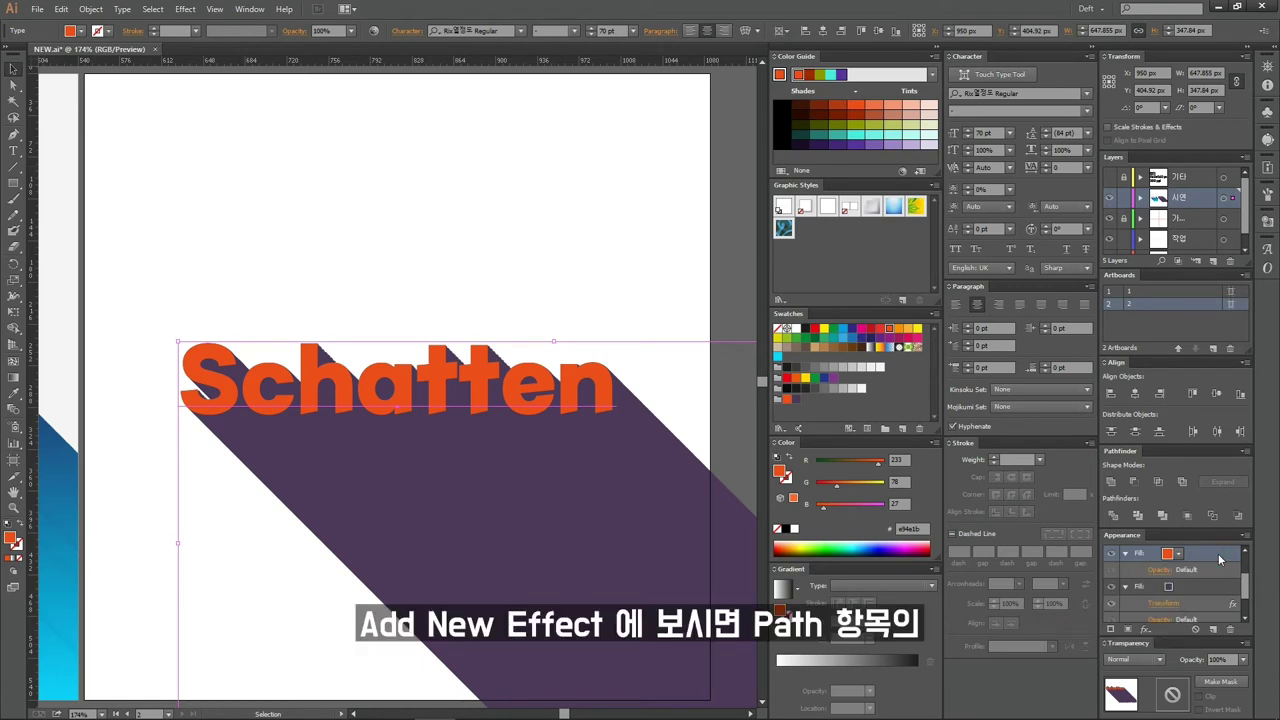
Add a -2 px Offset Path effect to the orange fill, then refine it to -2.5 px.
left_click(1145, 629)
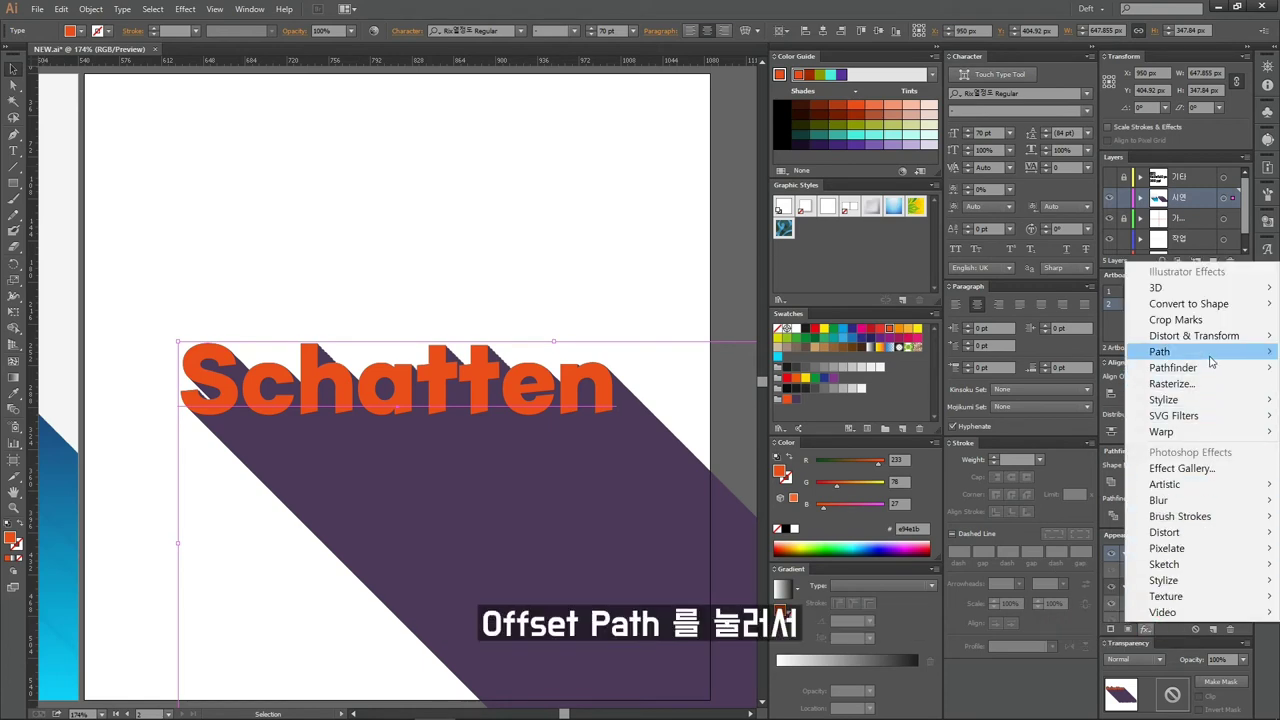
mouse_move(1160, 351)
left_click(1110, 354)
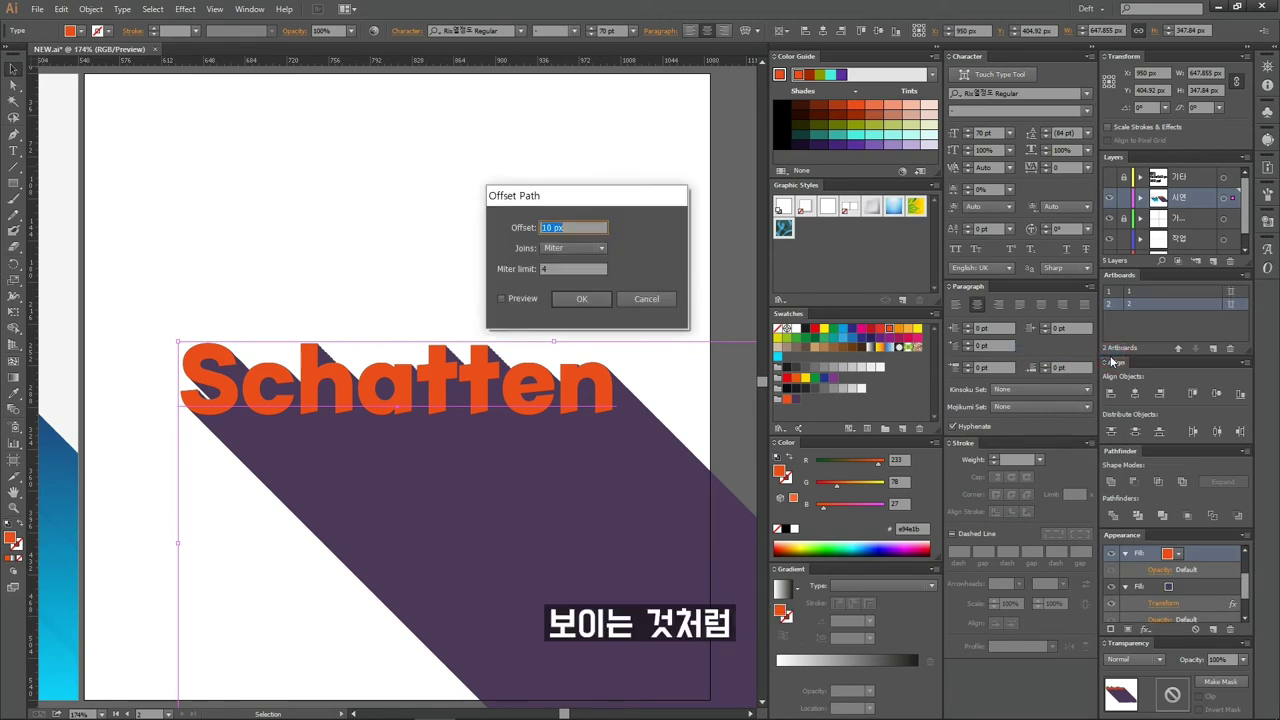
left_click(503, 298)
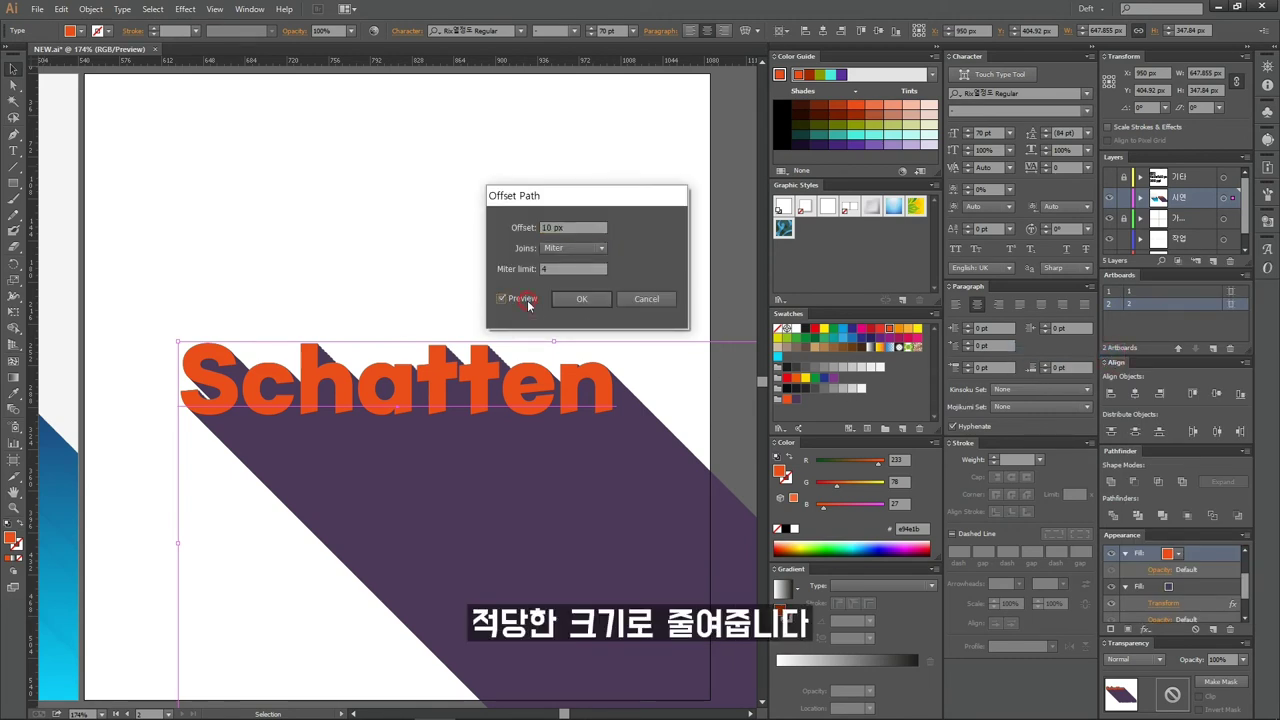
left_click(588, 229)
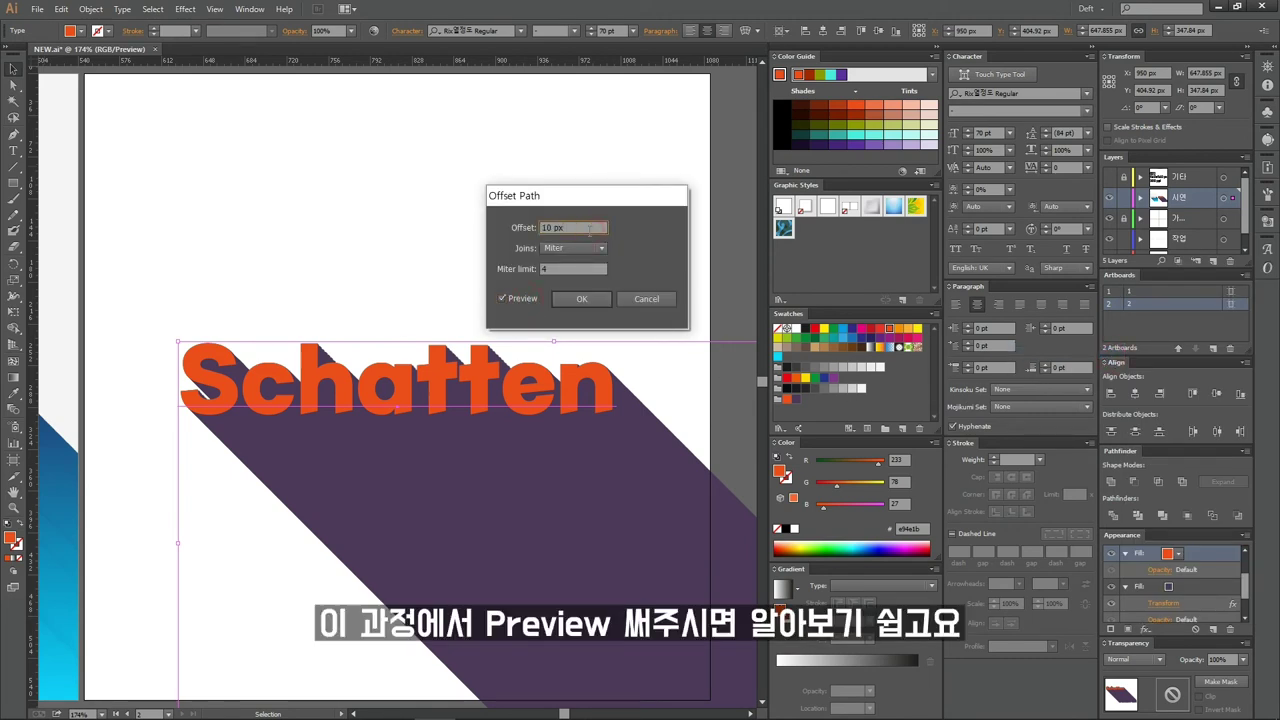
type("-2")
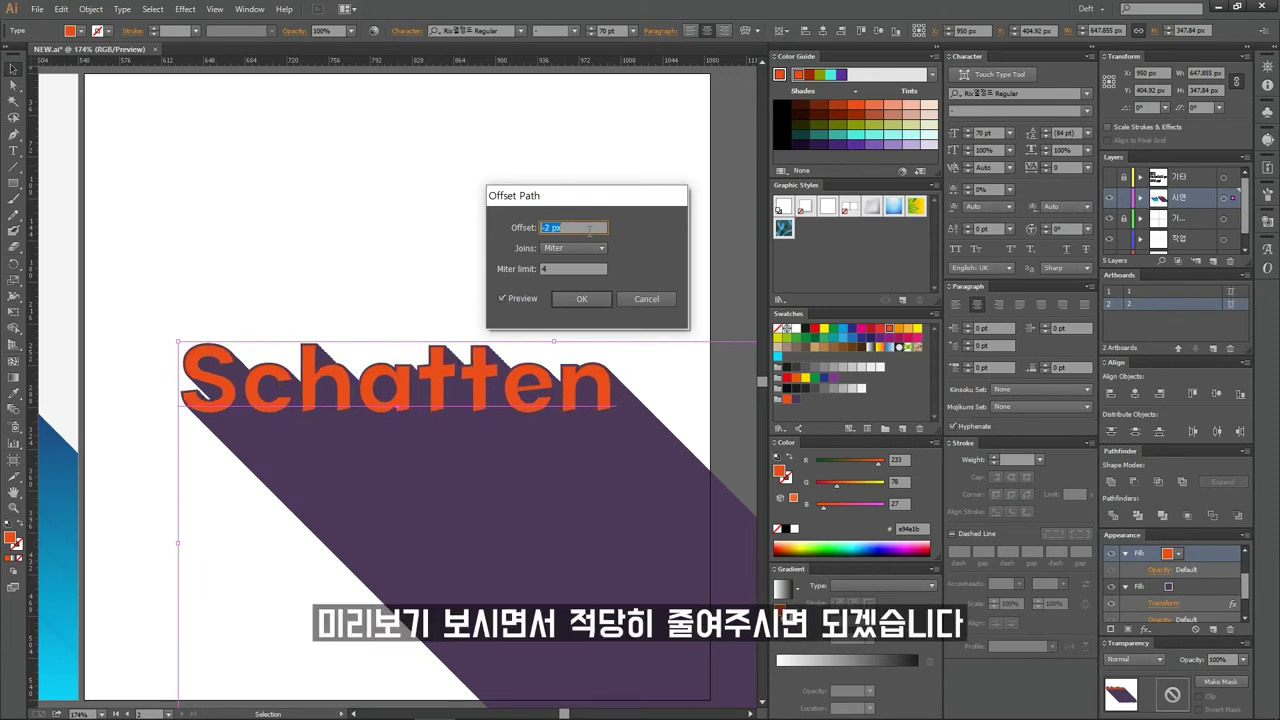
left_click(594, 297)
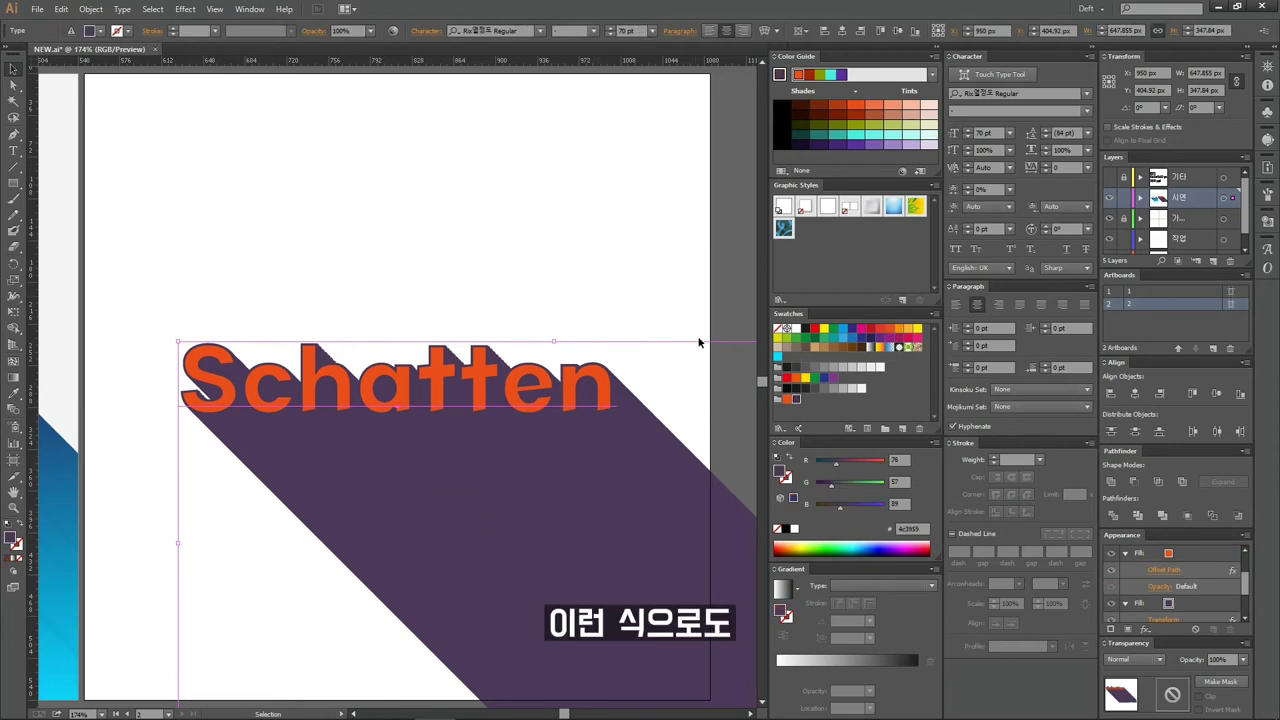
left_click(1164, 569)
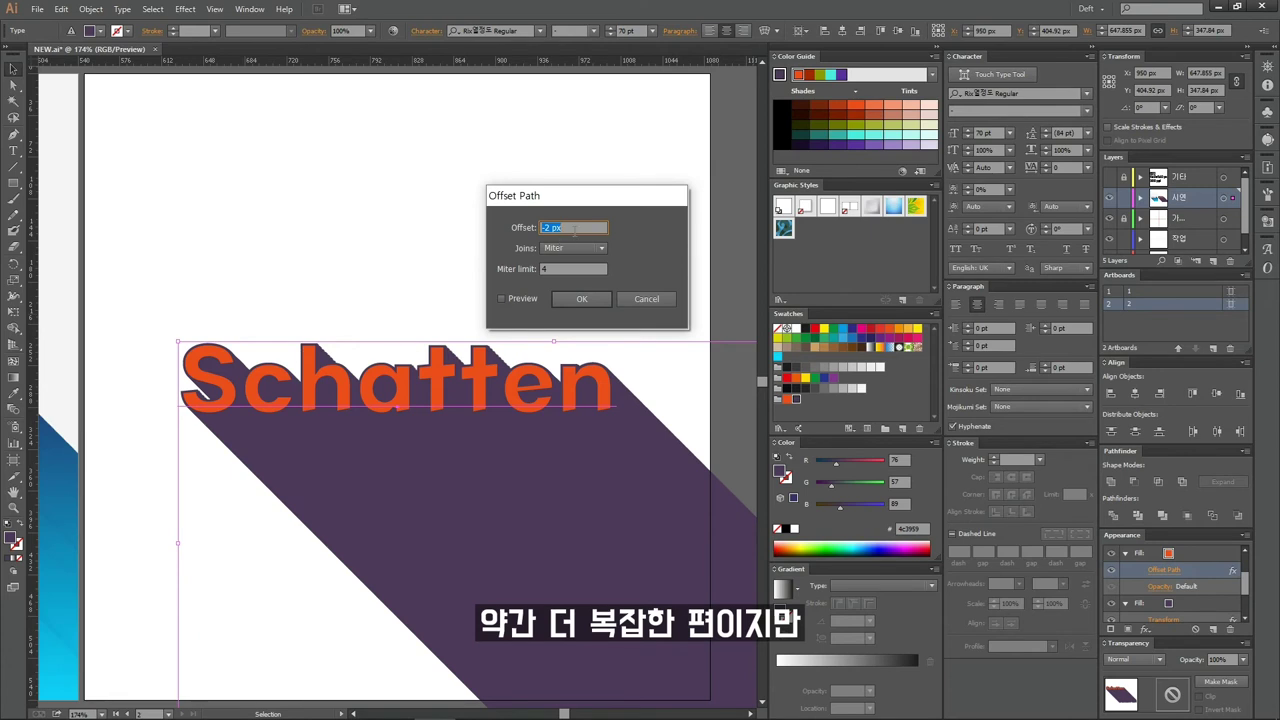
type("-2.5")
key("Return")
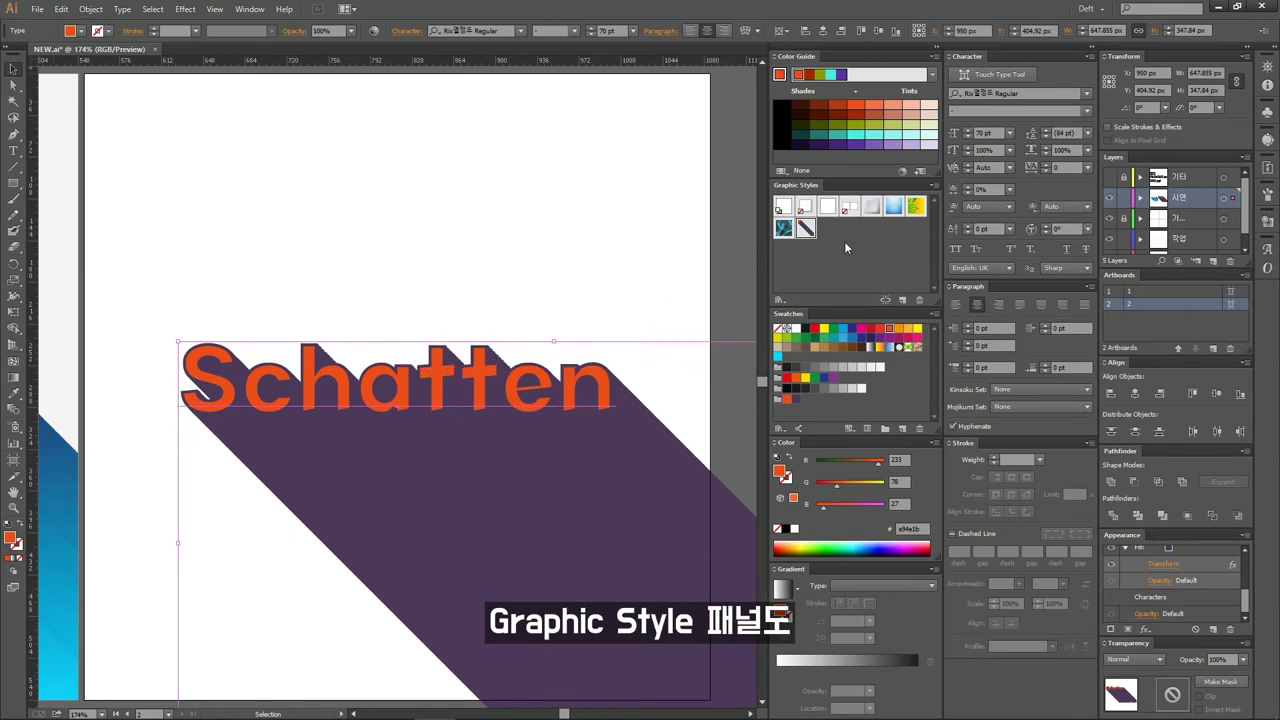
left_click(250, 9)
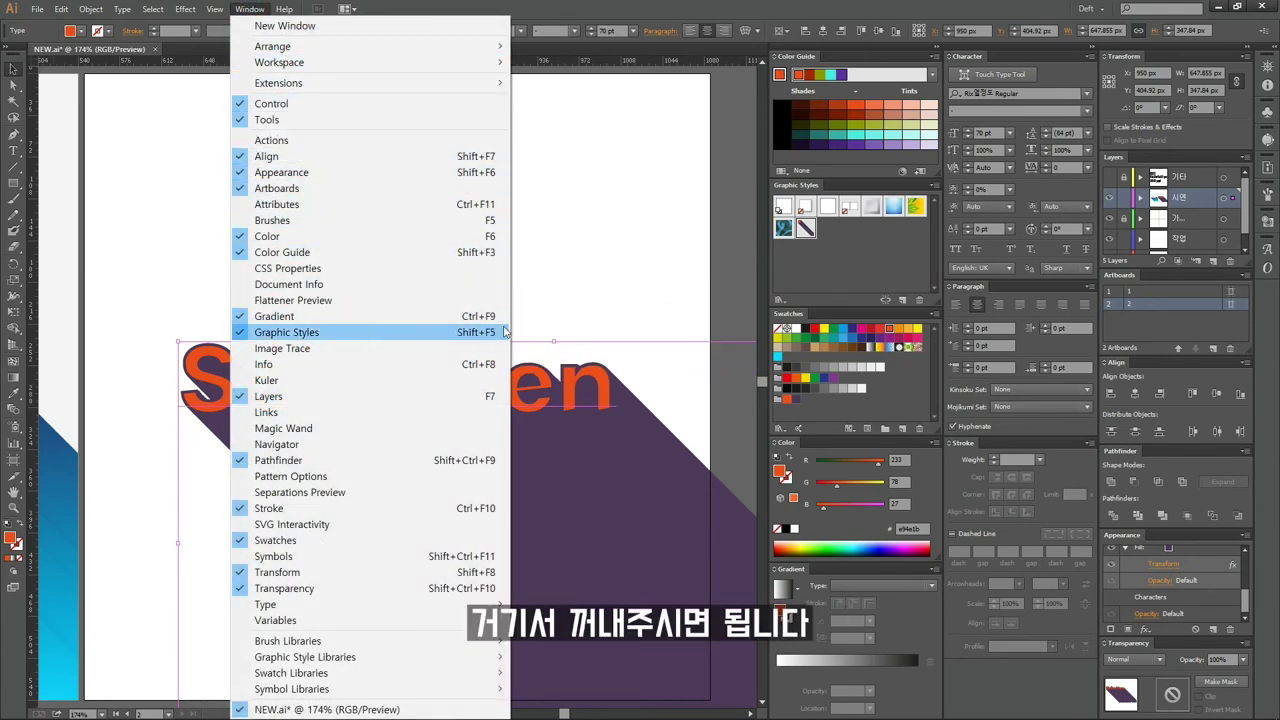
left_click(650, 5)
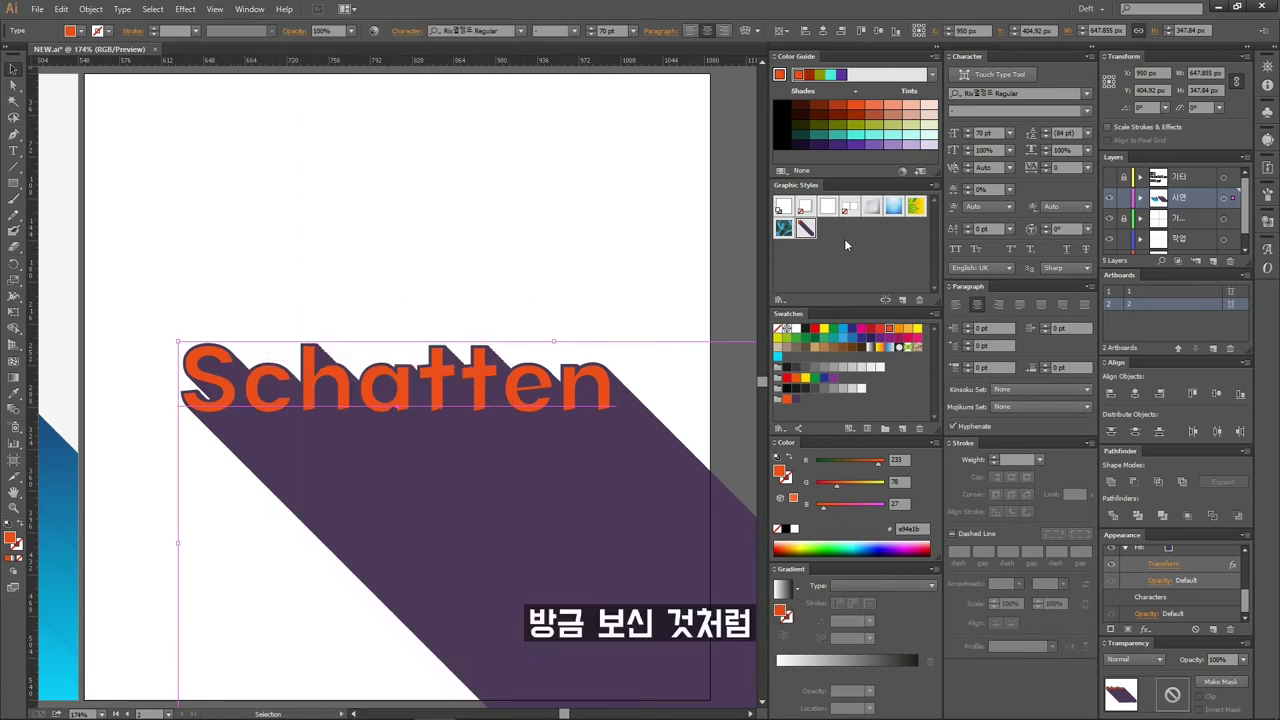
left_click(716, 238)
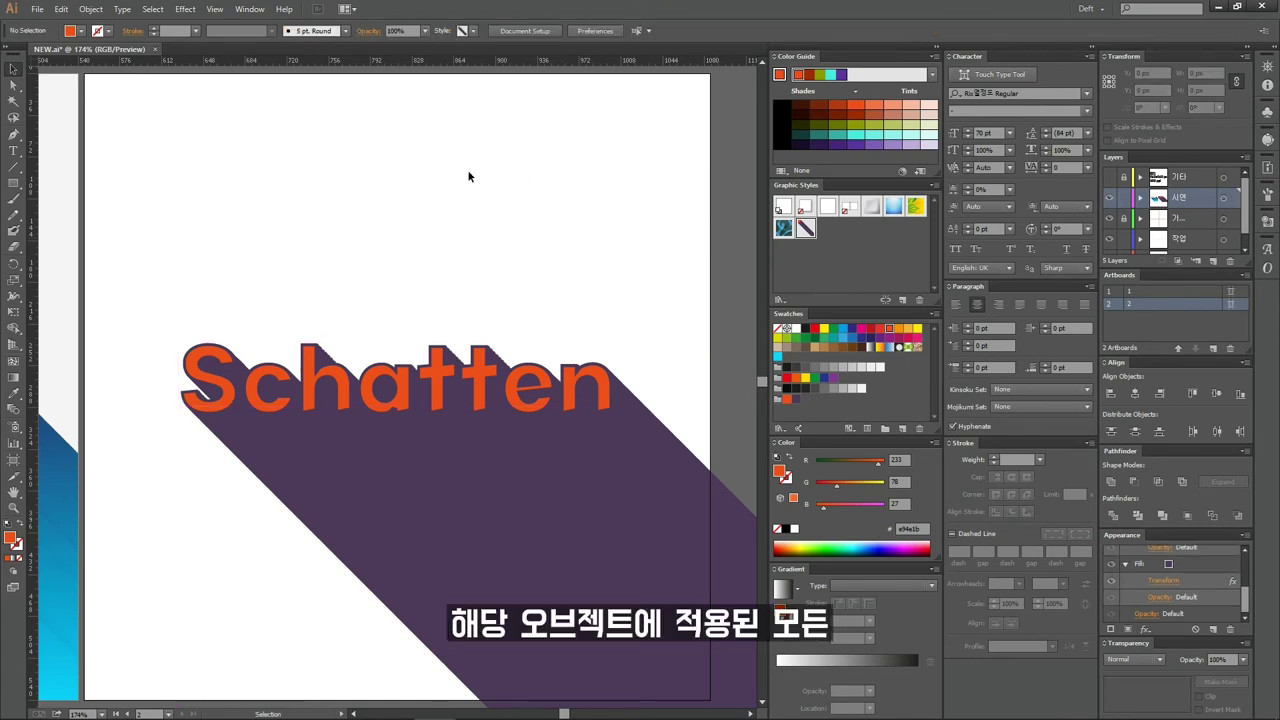
Test the saved long-shadow graphic style on the word Design, then delete it.
left_click(14, 150)
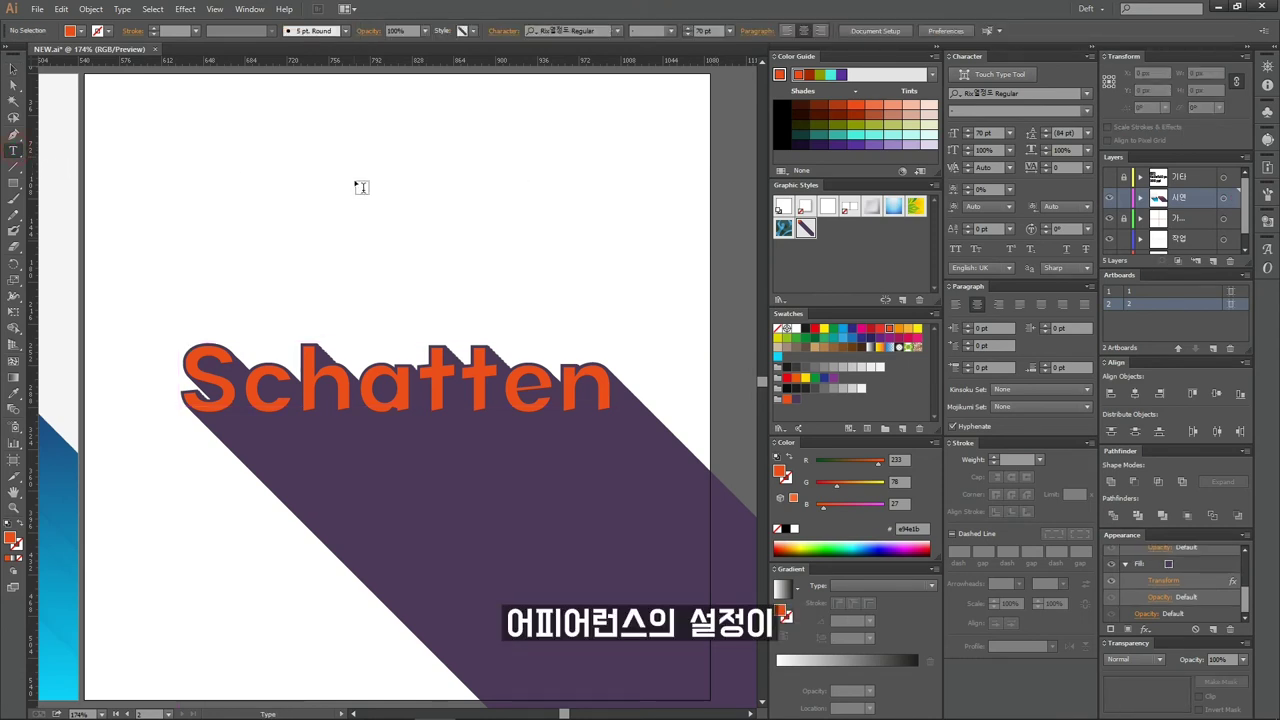
type("De")
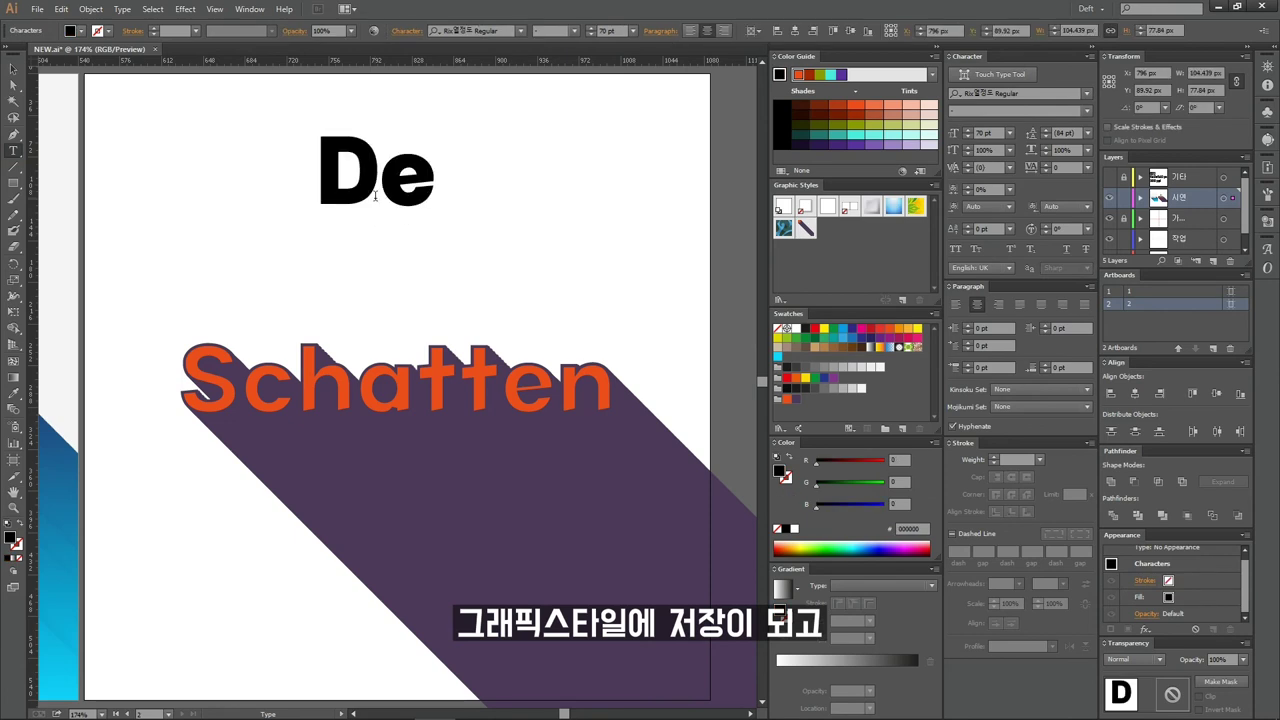
type("sign")
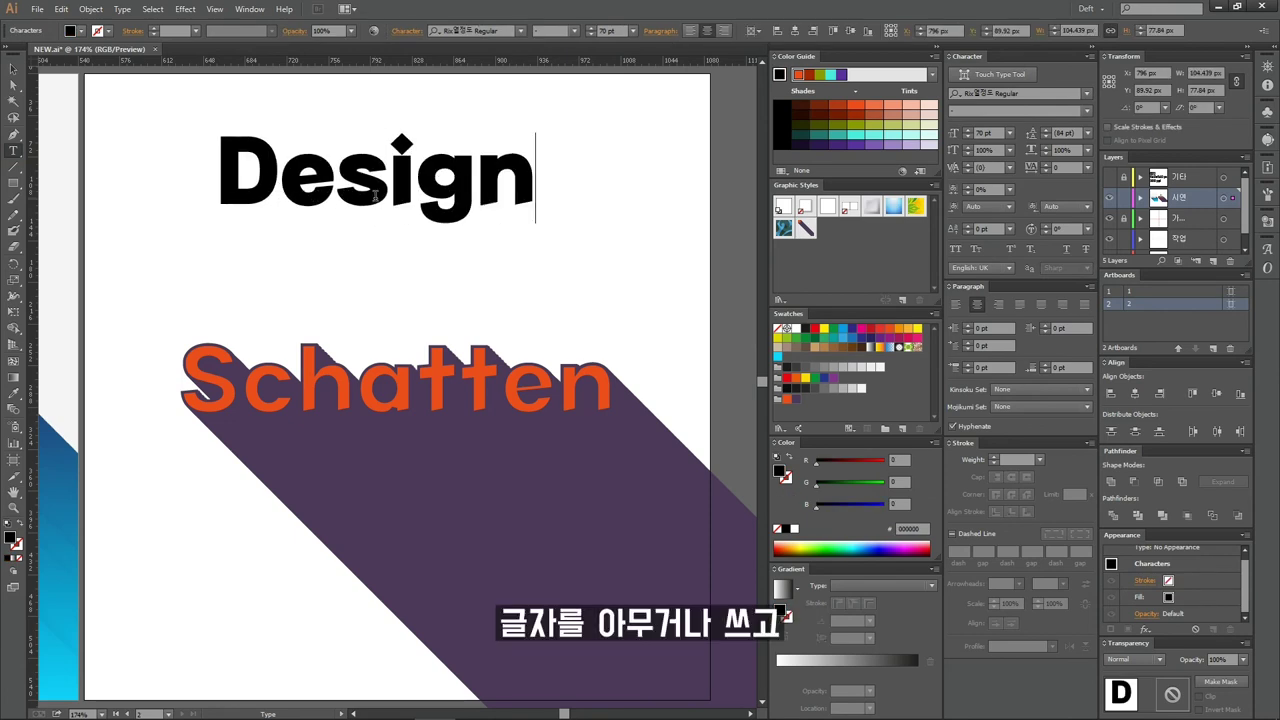
left_click(14, 66)
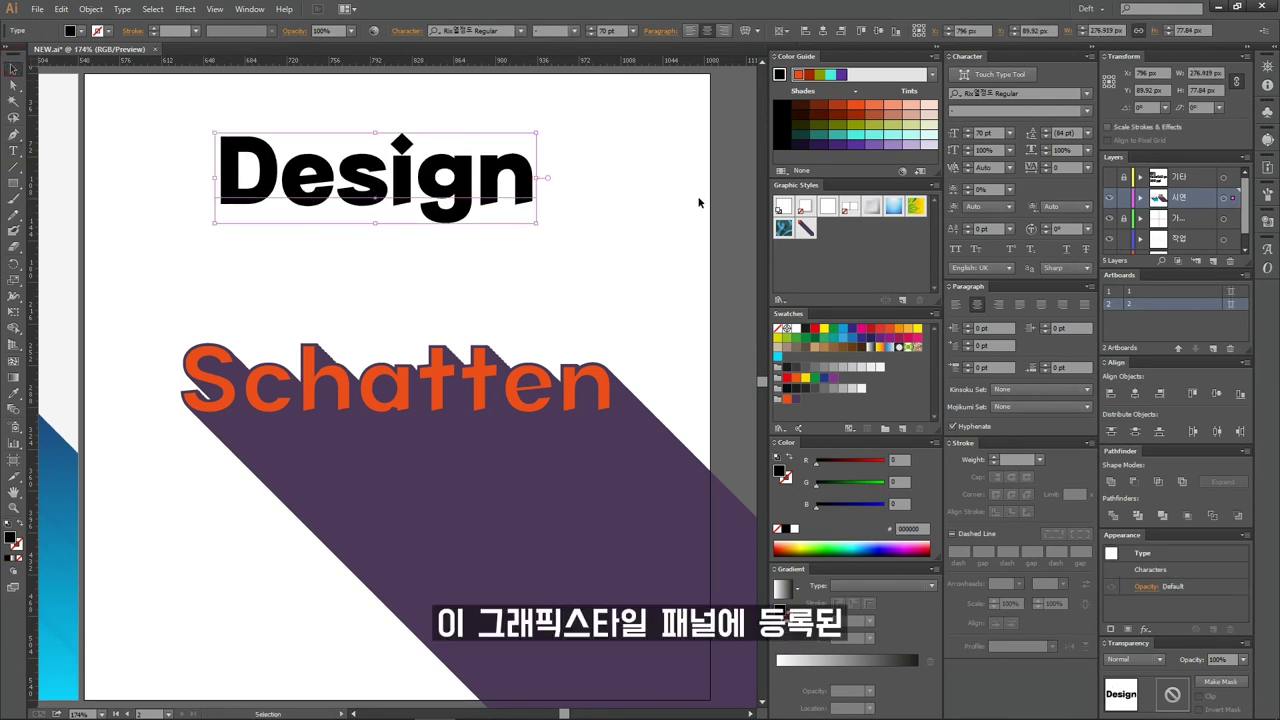
left_click(806, 230)
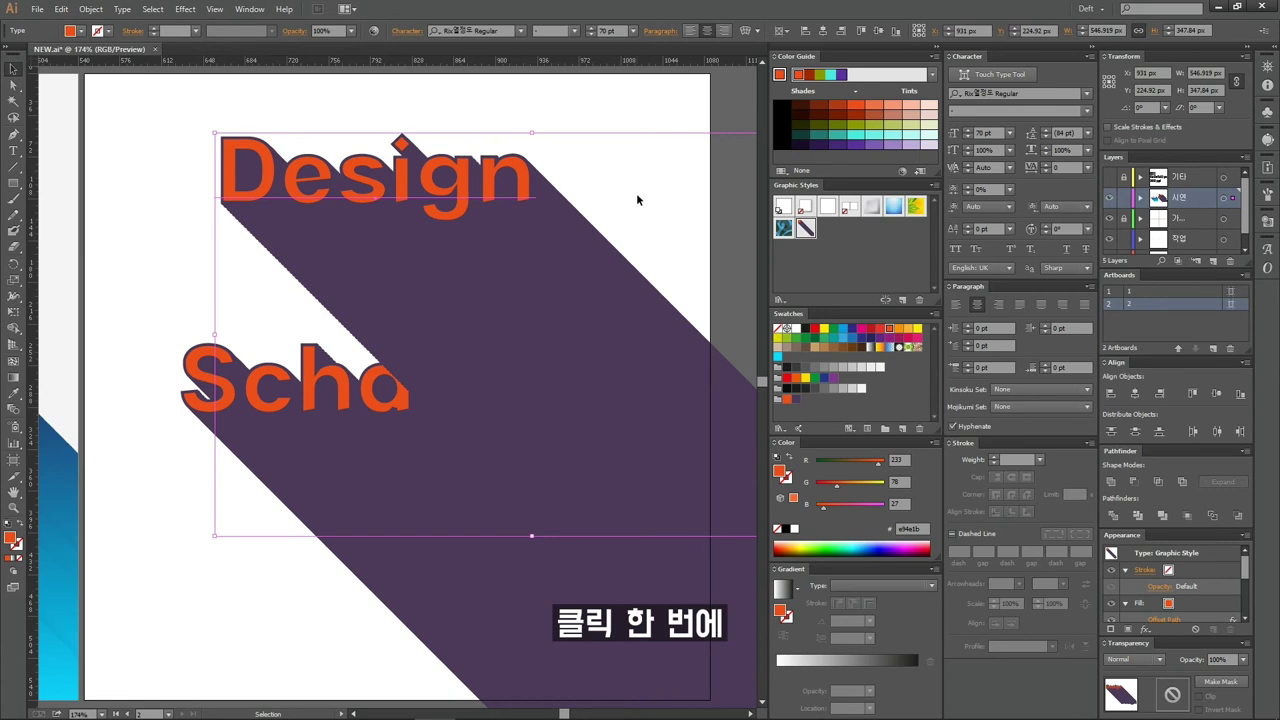
key("Delete")
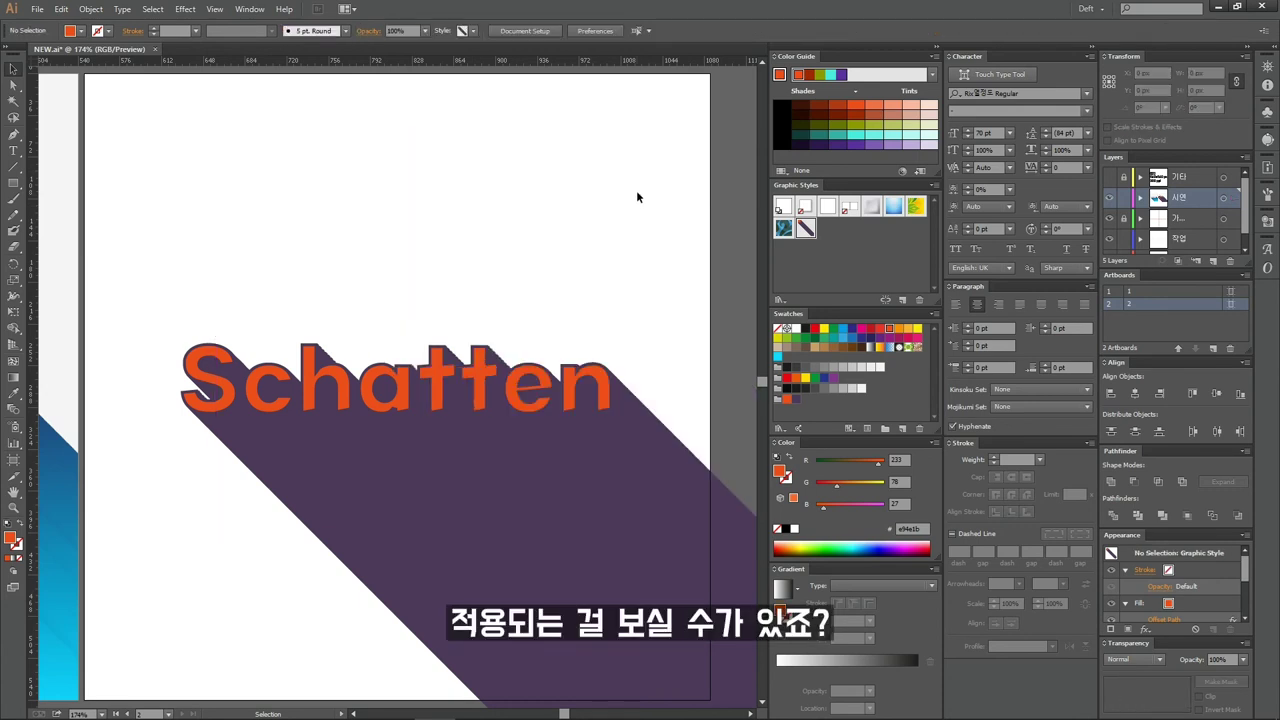
Put an artboard-sized yellow-orange rectangle behind Schatten and add a third artboard.
key("m")
left_click(477, 257)
key("Return")
left_click(565, 34)
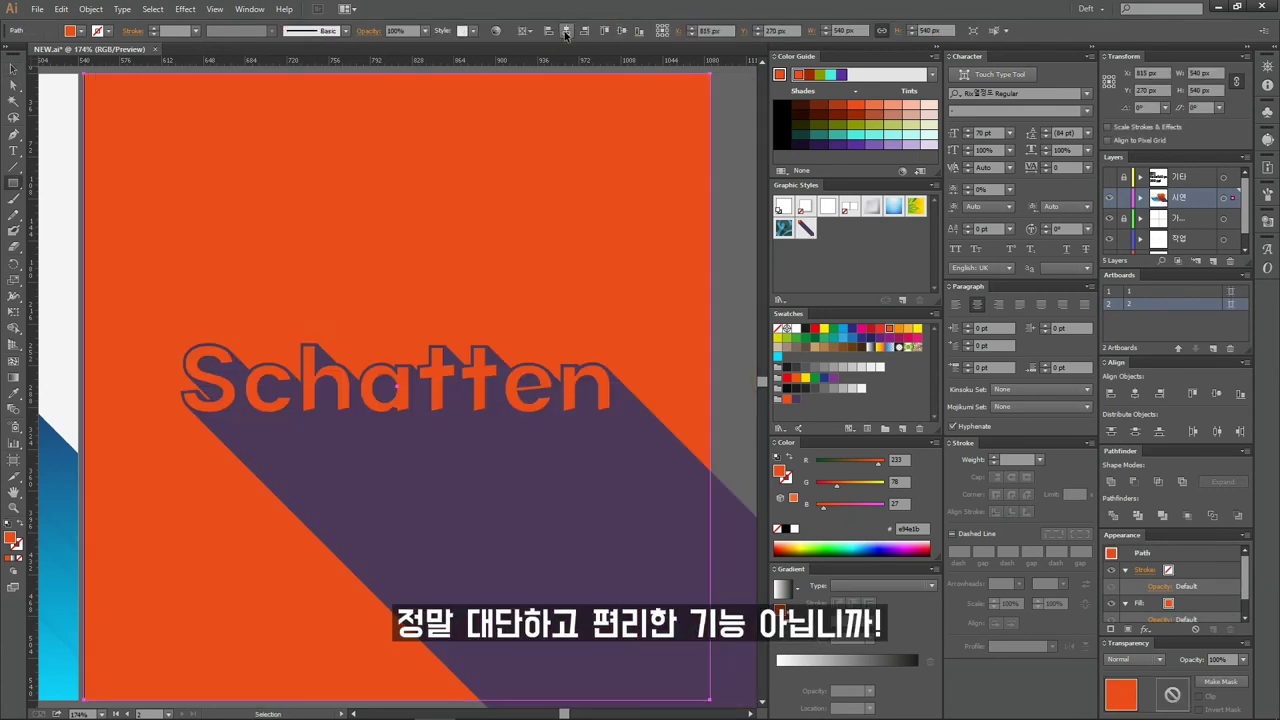
left_click_drag(836, 488, 842, 488)
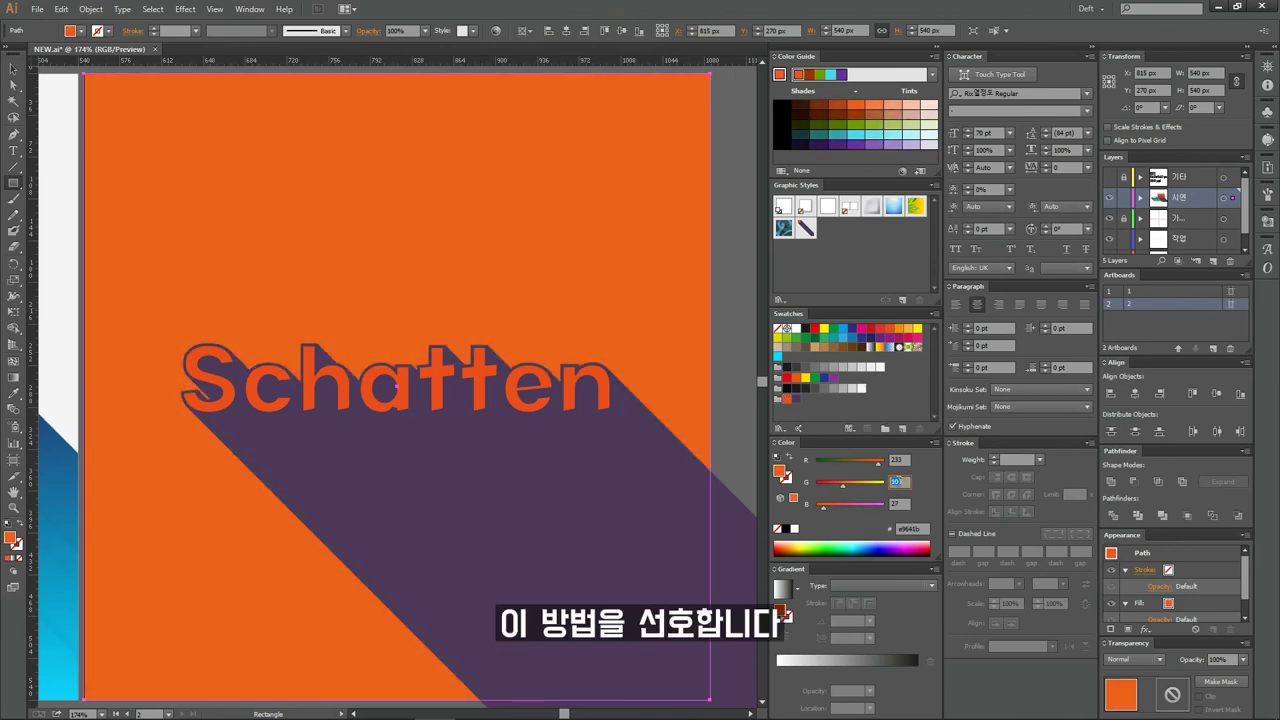
key("v")
left_click(719, 574)
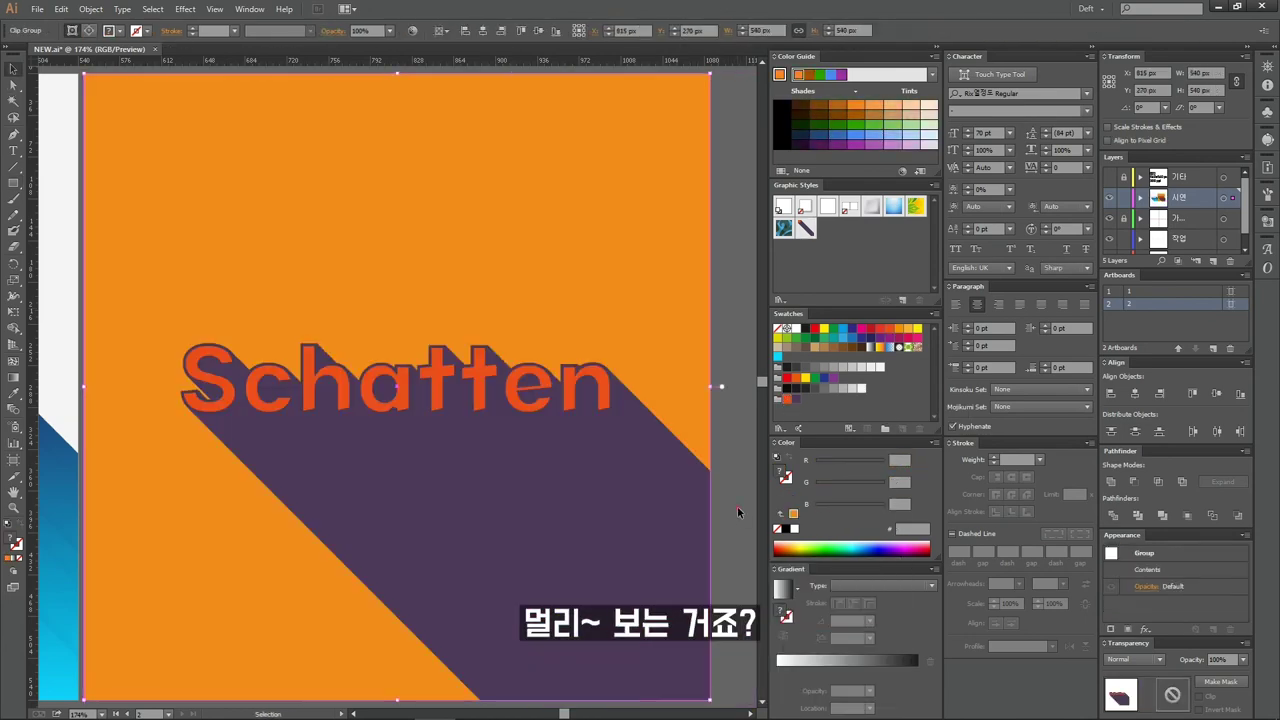
left_click(1213, 347)
key("ctrl+1")
Type 명예 / 솔선 봉사 on the third artboard and apply the saved long-shadow style.
left_click(617, 312)
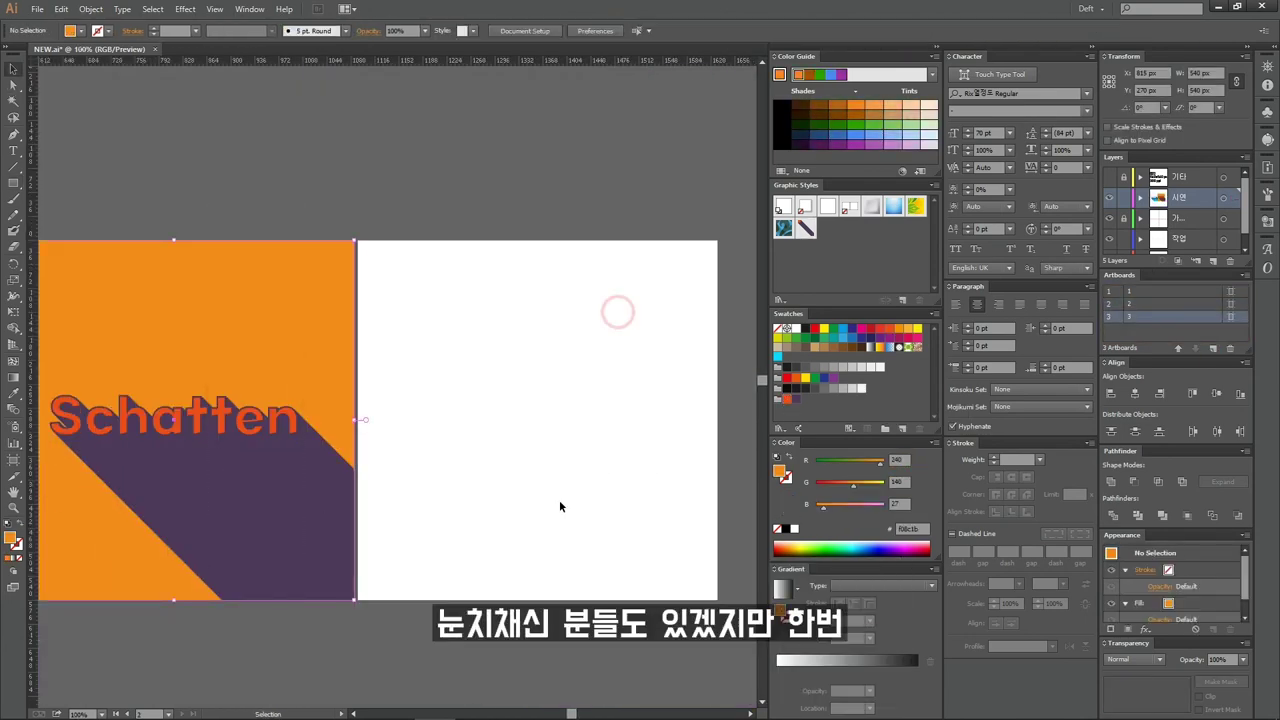
key("t")
left_click(471, 371)
type("명예")
key("Return")
type("솔선 봉ㅅ")
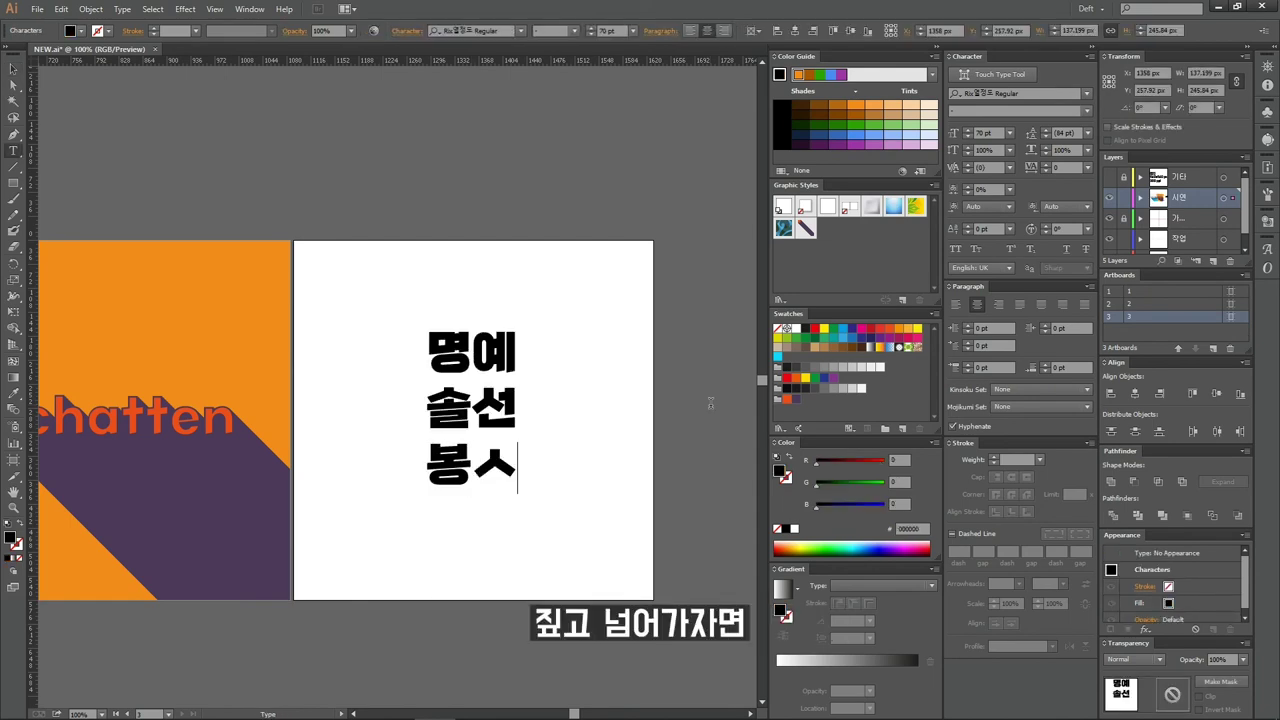
type("ㅏ")
key("Escape")
key("ctrl+0")
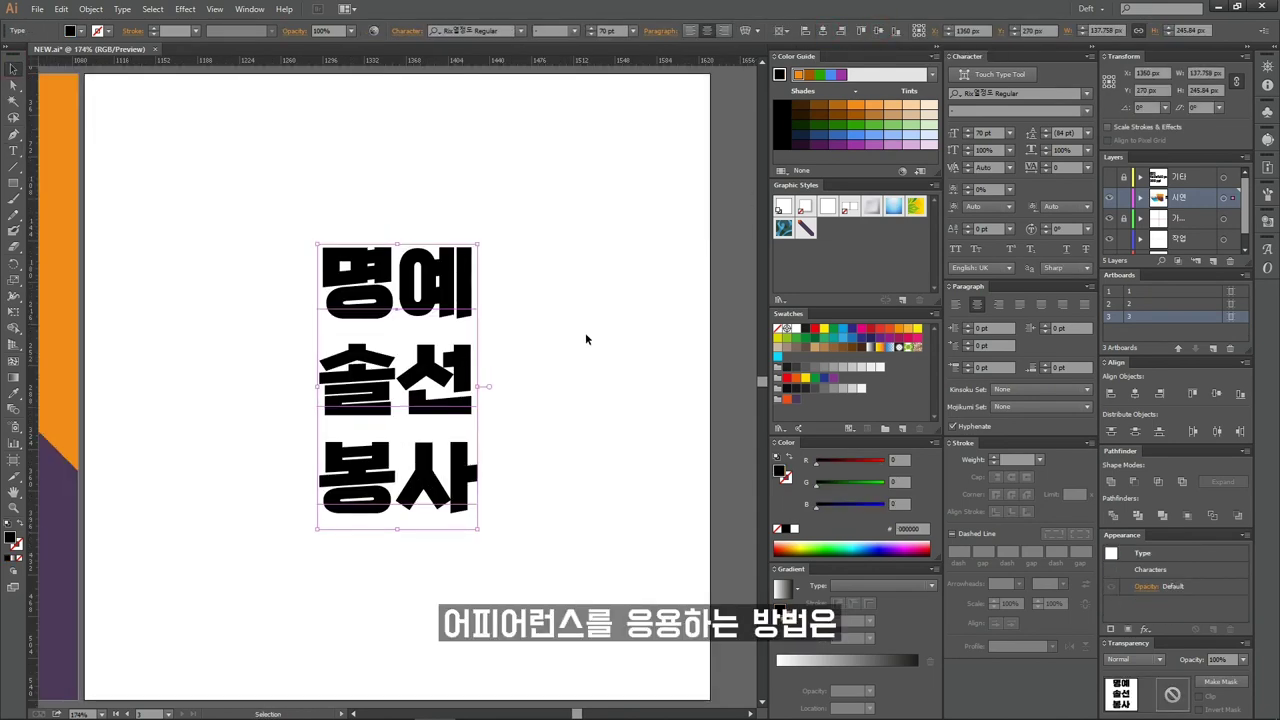
left_click(805, 228)
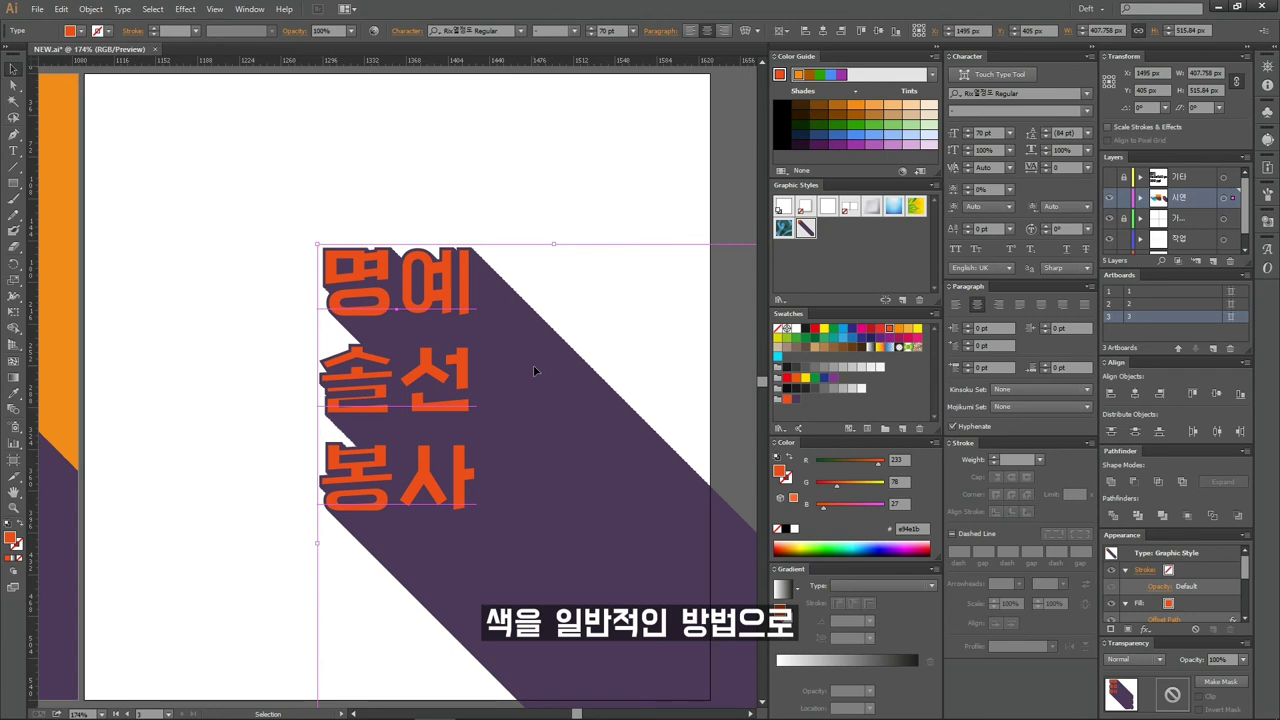
Make the 명예 솔선 봉사 lettering fill white.
left_click(1170, 603)
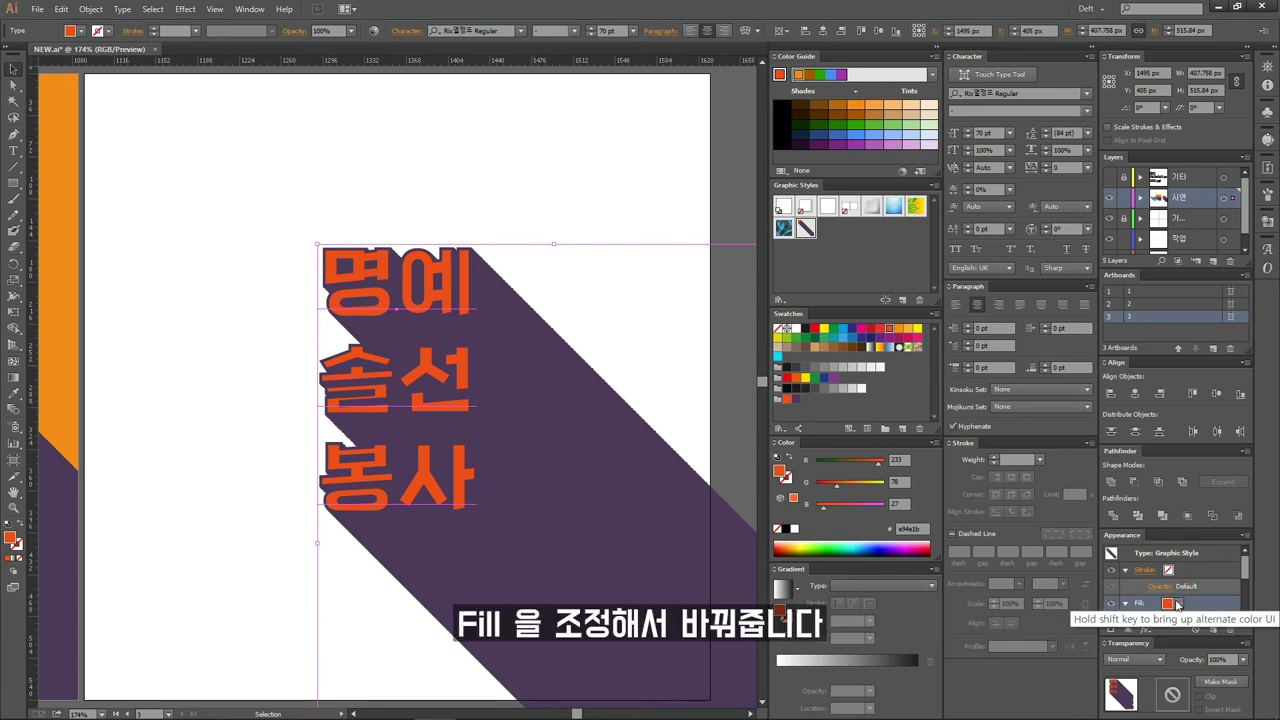
left_click(1168, 603)
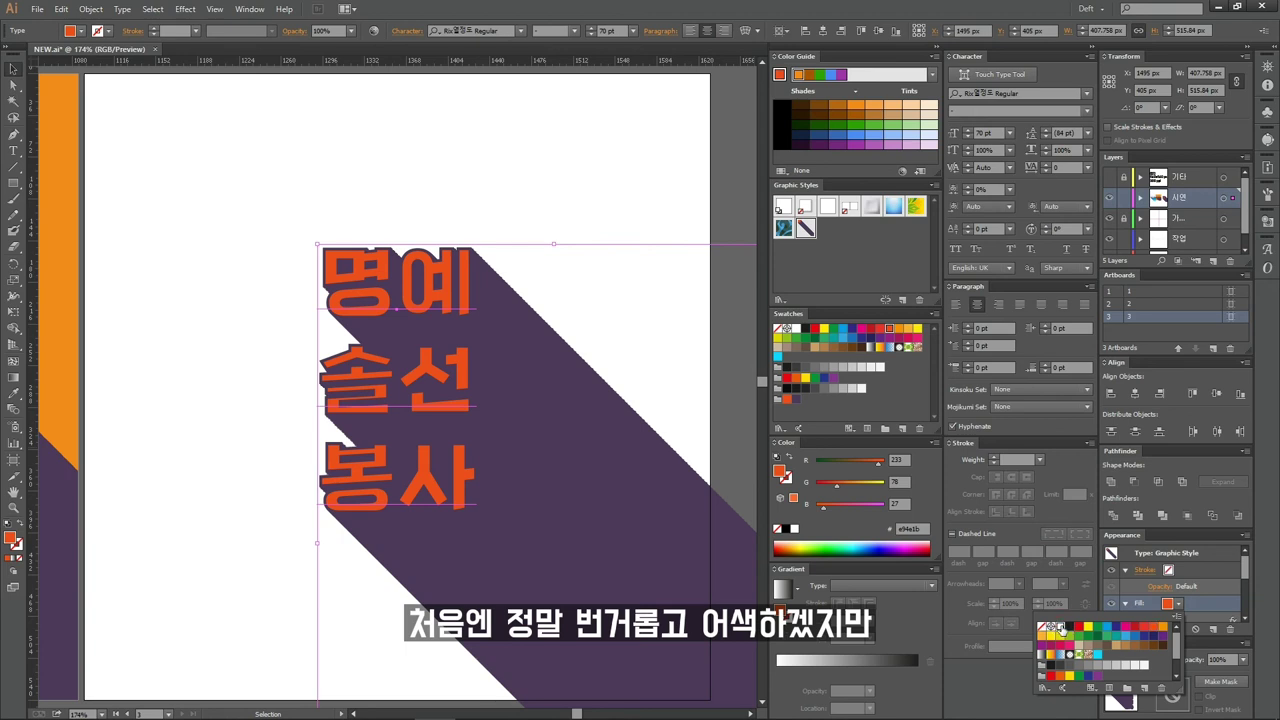
left_click(1056, 627)
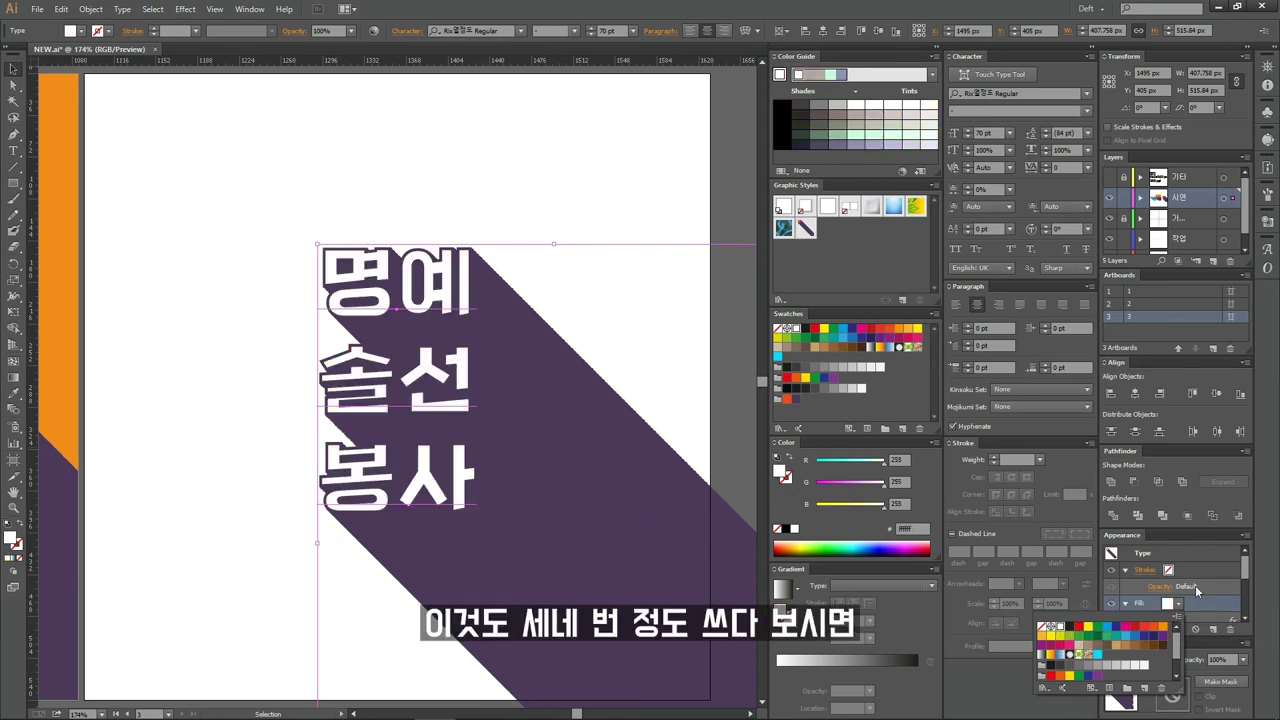
left_click(1229, 597)
Change the long shadow fill to the navy 2d2e83 swatch.
scroll(1229, 597, "down", 2)
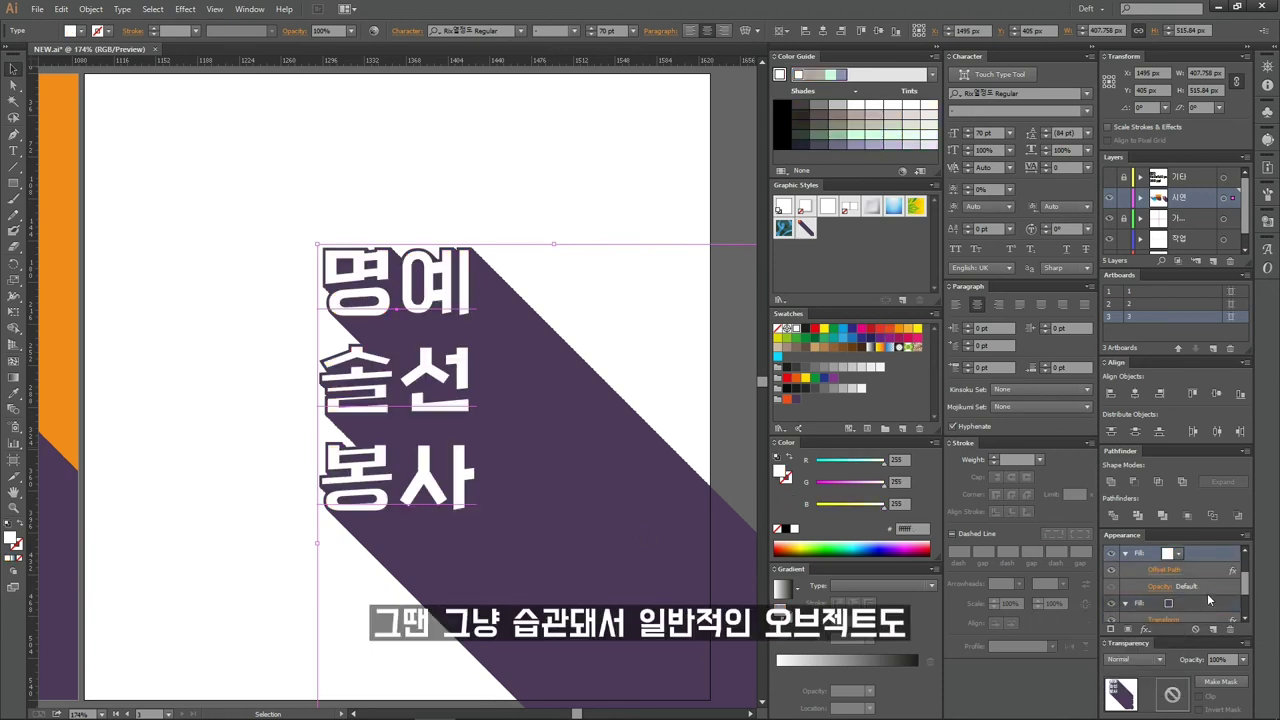
left_click(1172, 604)
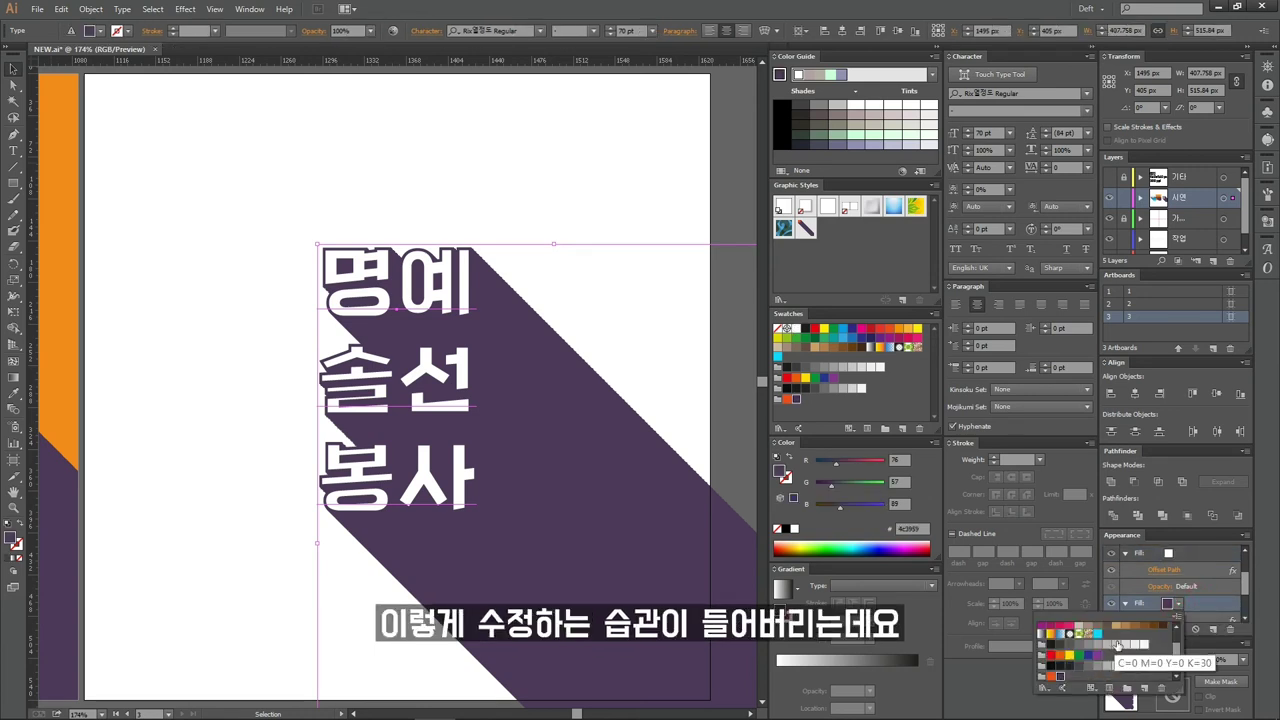
scroll(1104, 642, "up", 2)
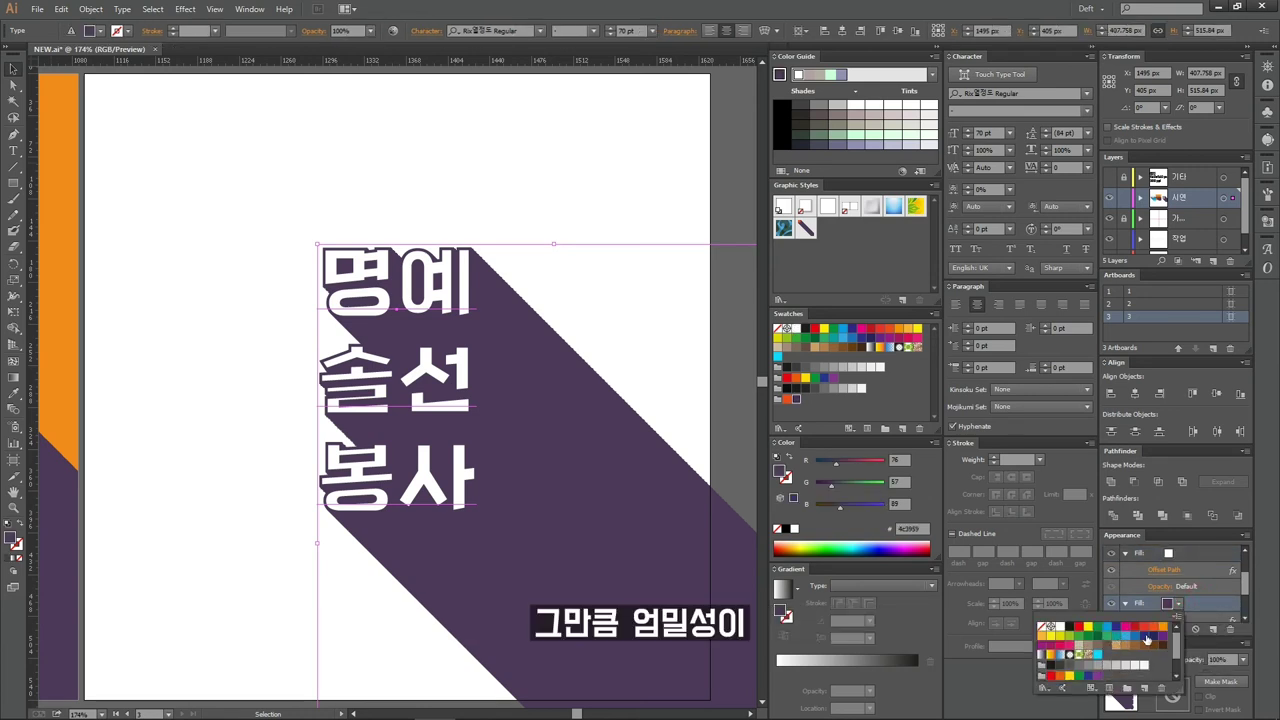
left_click(1145, 638)
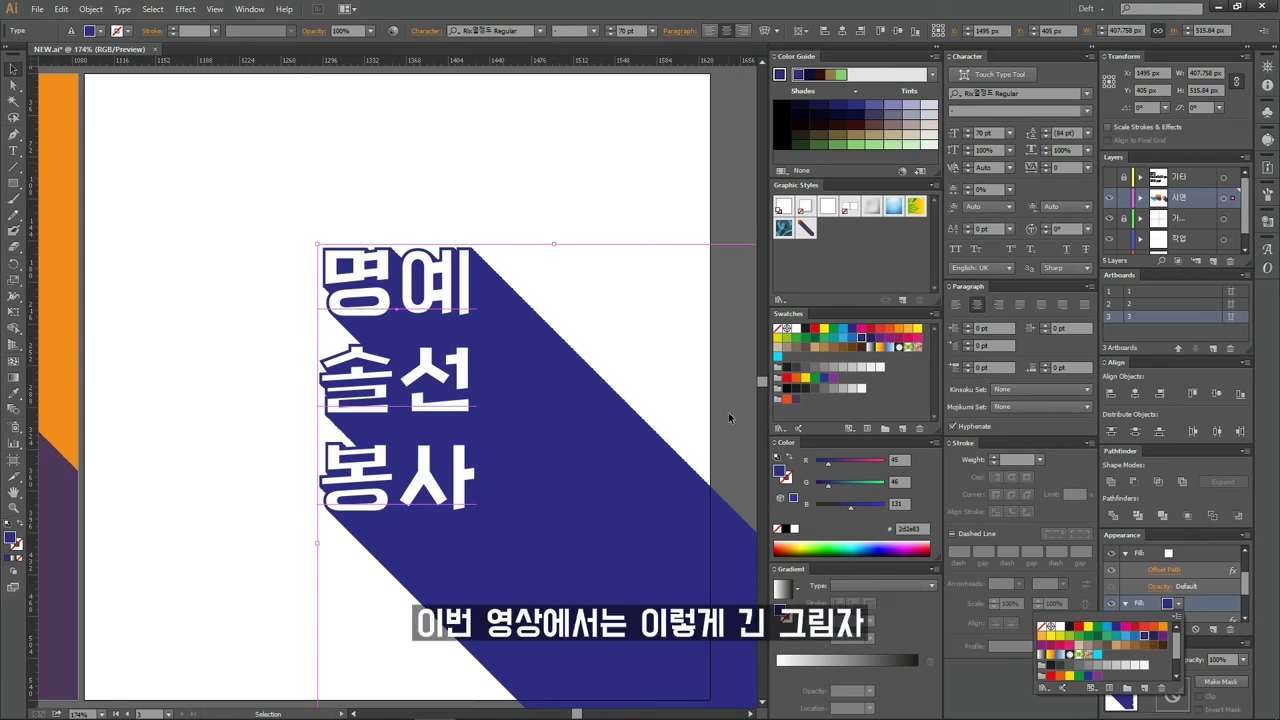
left_click(245, 213)
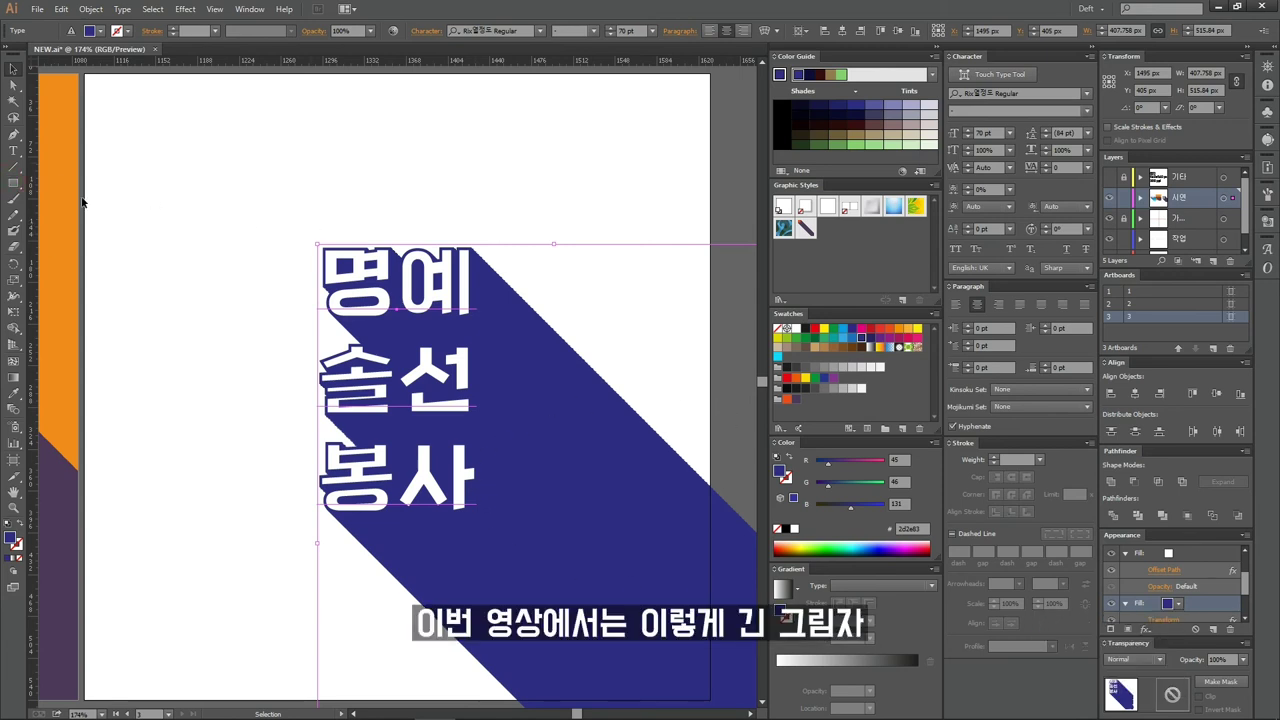
Create a 540 px light grey square aligned to the artboard and send it to the back.
key("m")
left_click(430, 211)
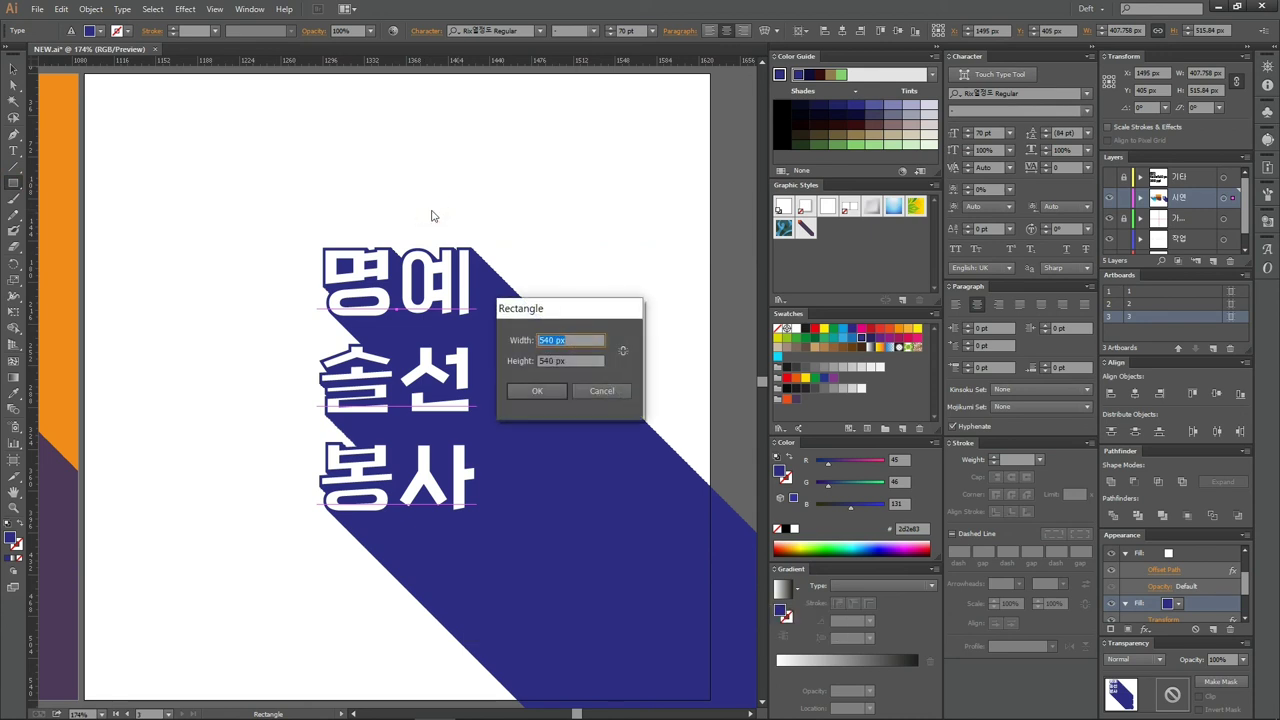
key("Return")
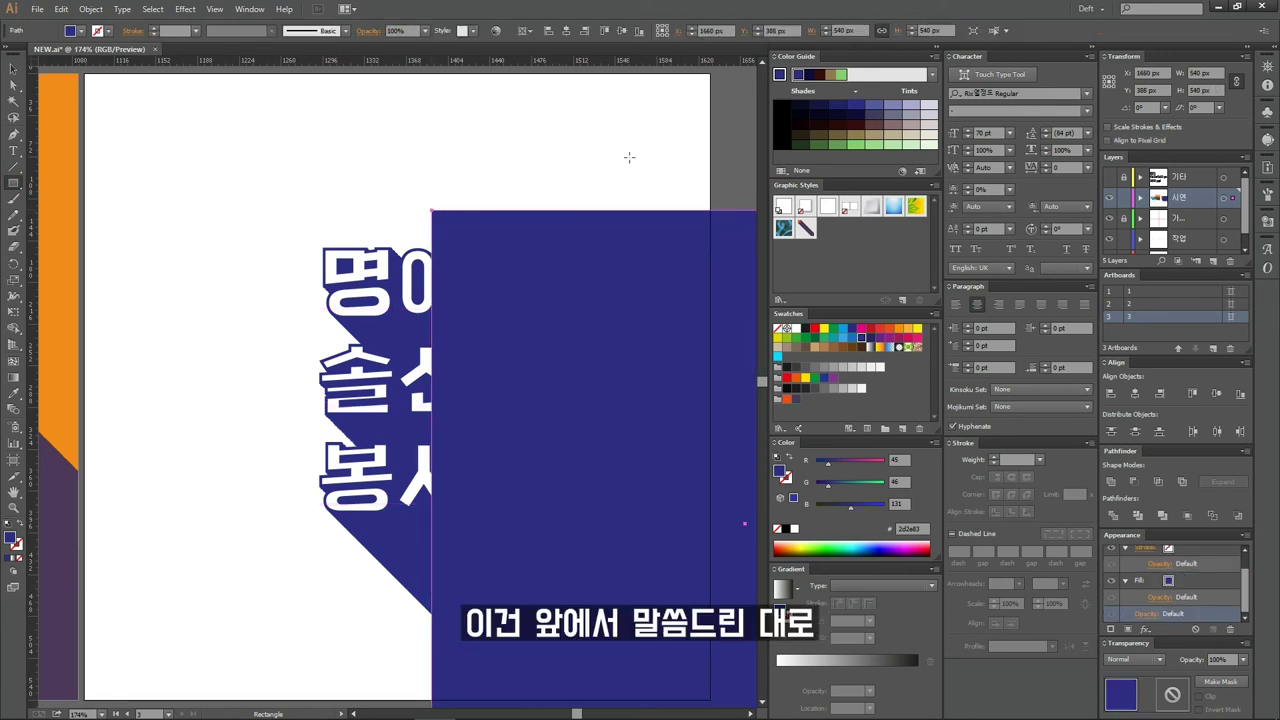
left_click(621, 31)
left_click(566, 31)
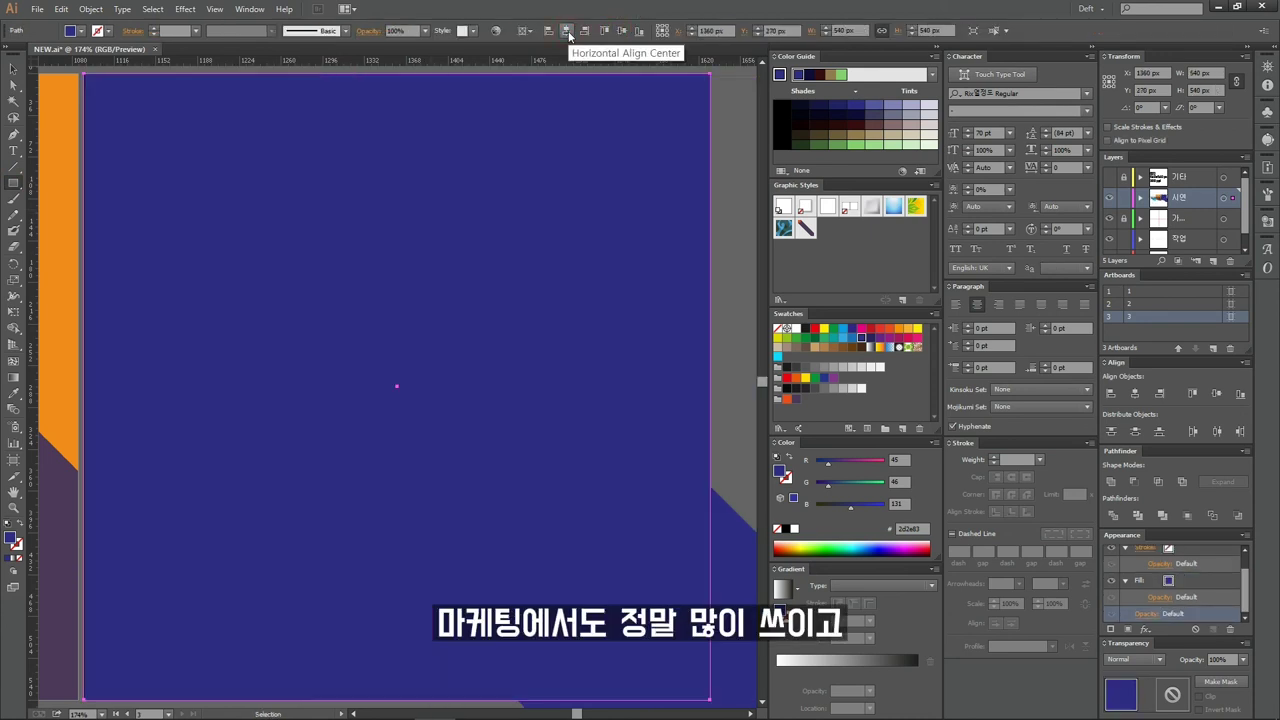
left_click(861, 387)
key("ctrl+shift+bracketleft")
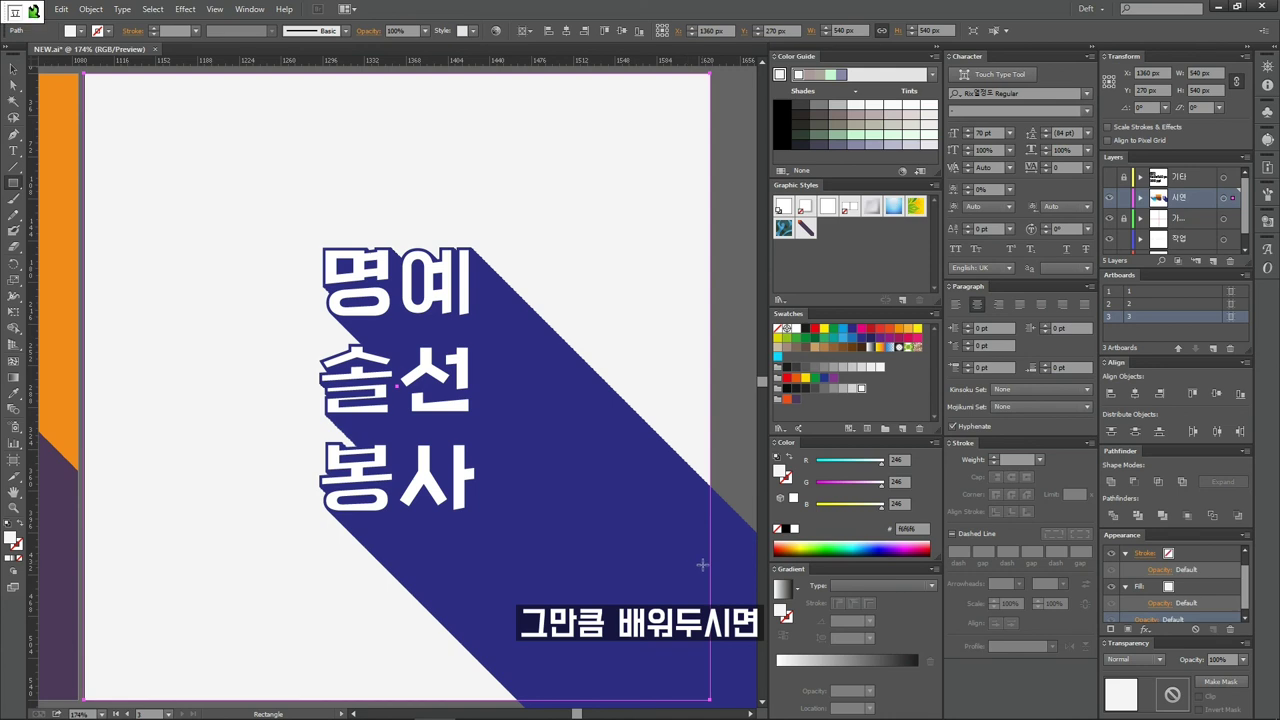
Paste a copy of the square in front and make a clipping mask over the artwork.
key("v")
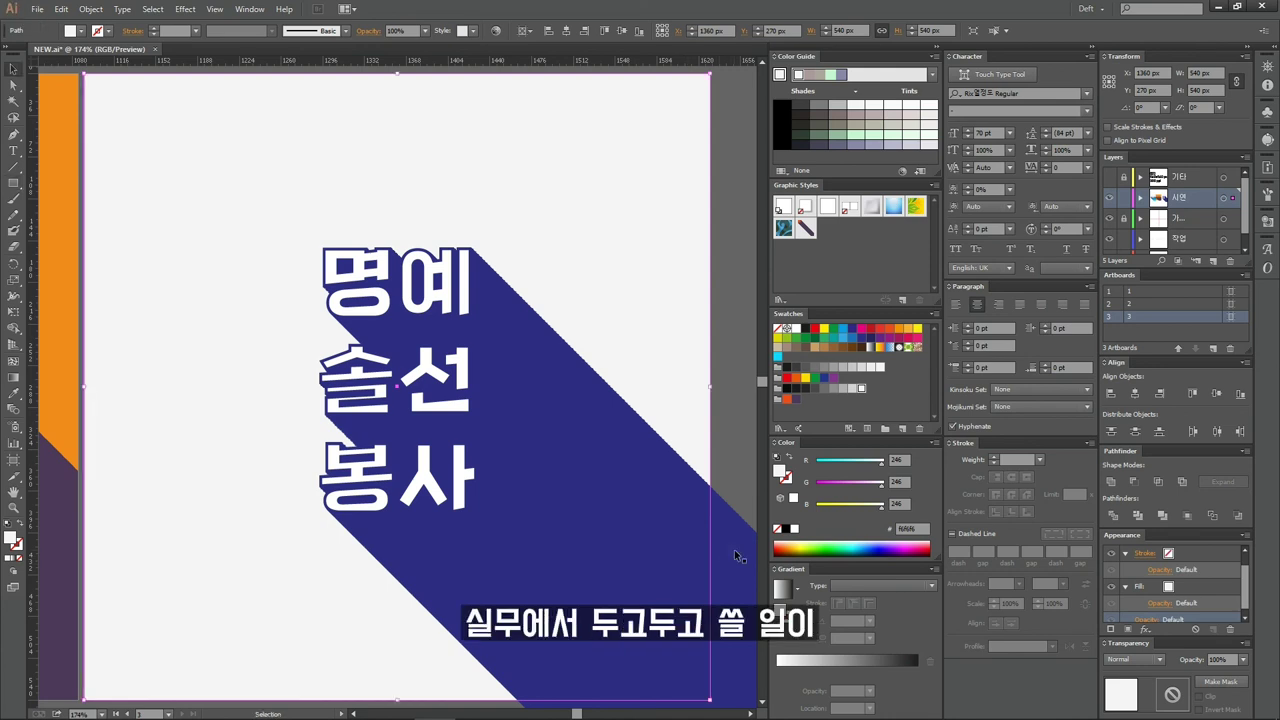
left_click(734, 549)
key("ctrl+x")
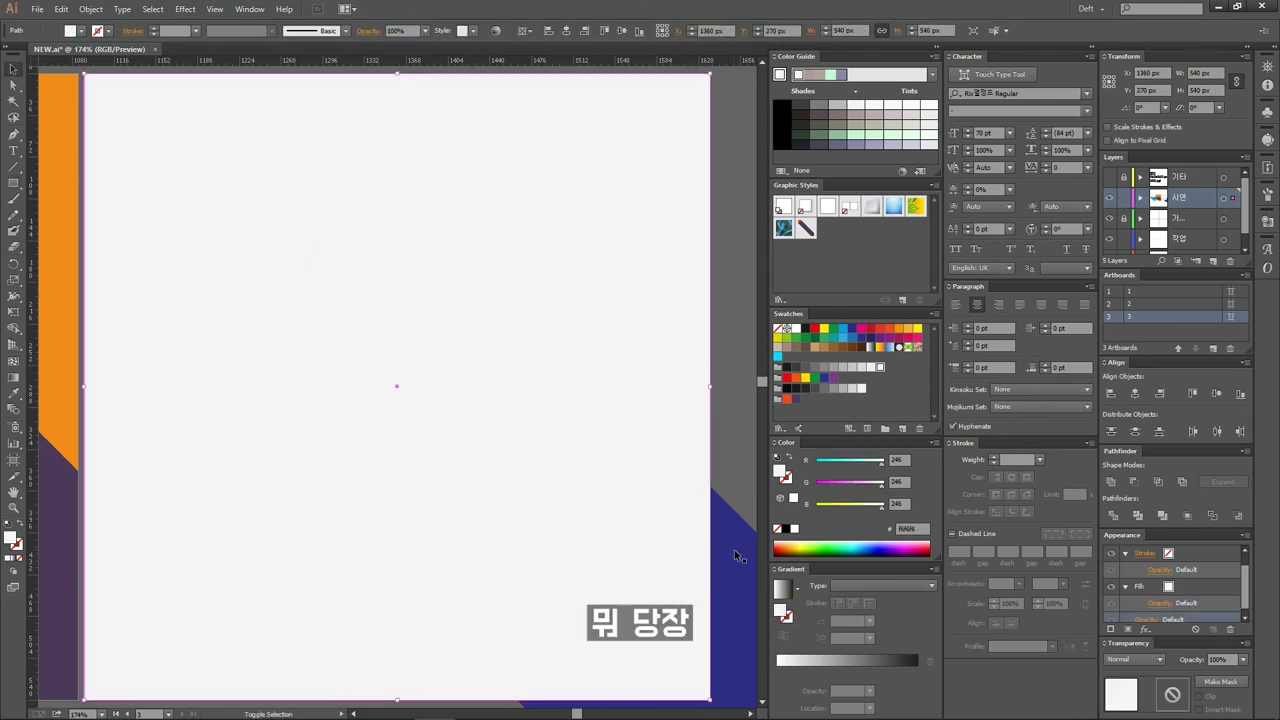
key("ctrl+f")
right_click(734, 549)
left_click(781, 636)
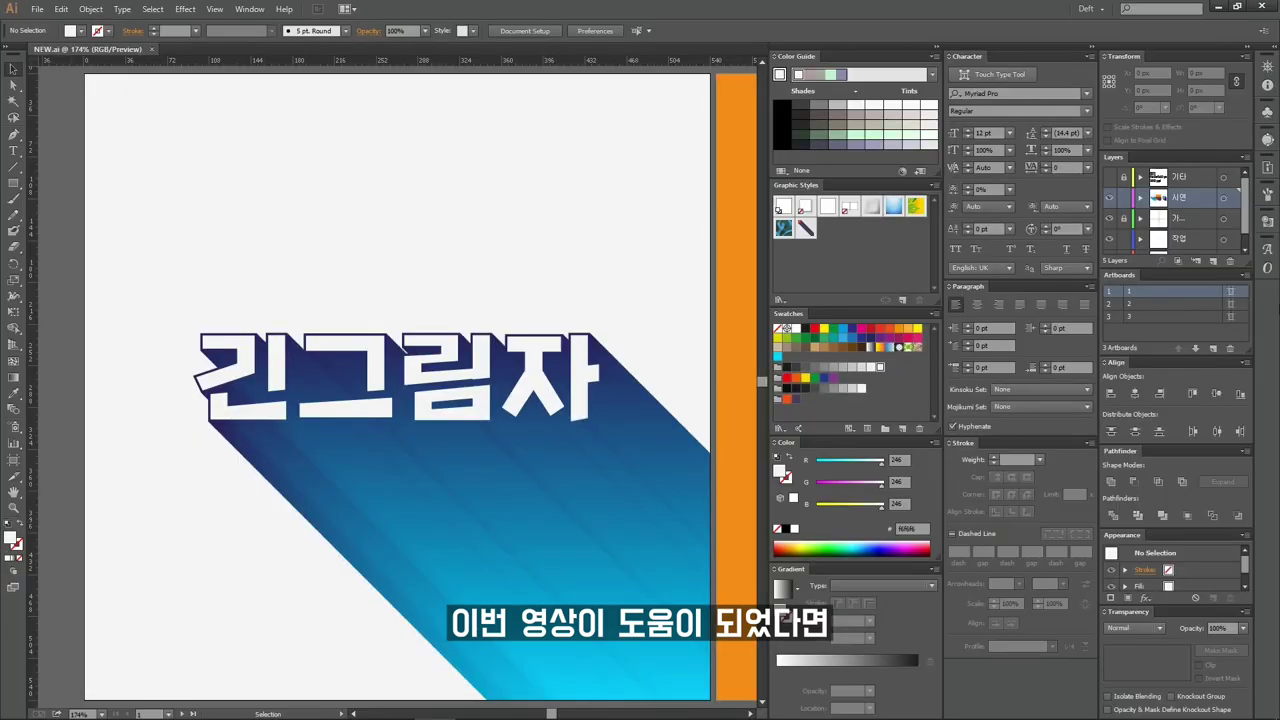
Paste the credit text and flower onto the artboard and colour them navy.
key("ctrl+v")
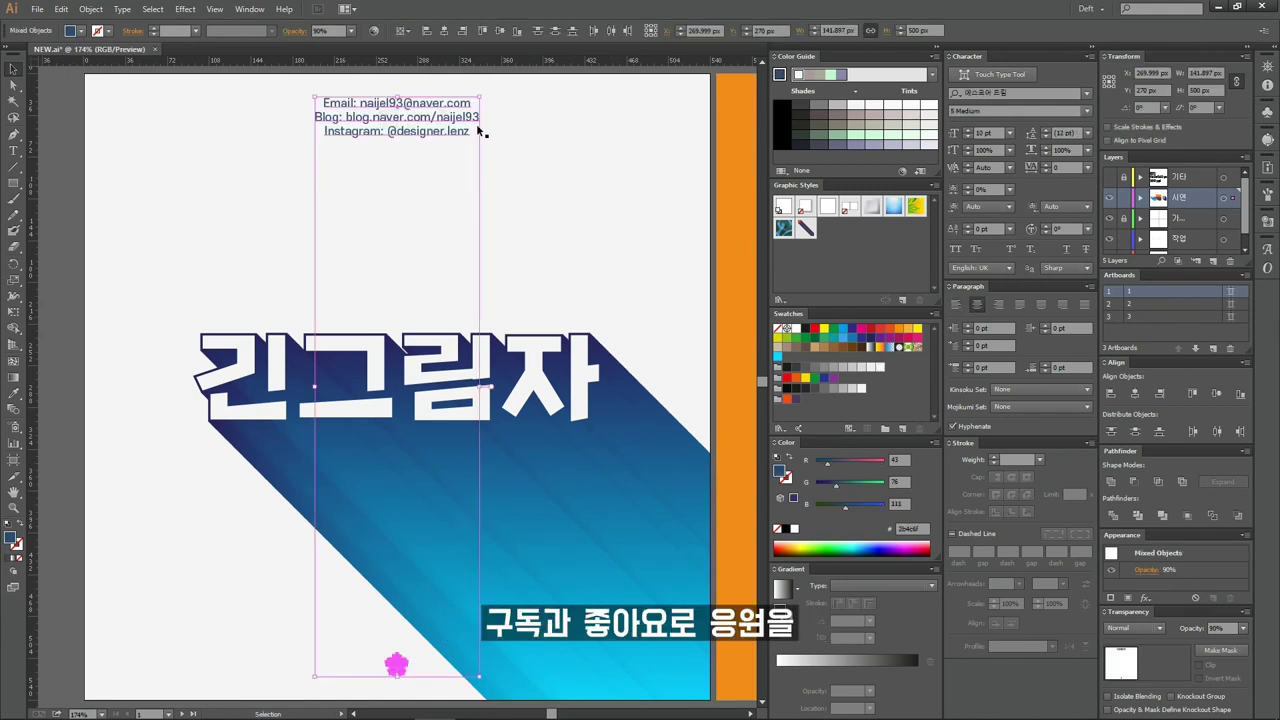
key("ctrl+a")
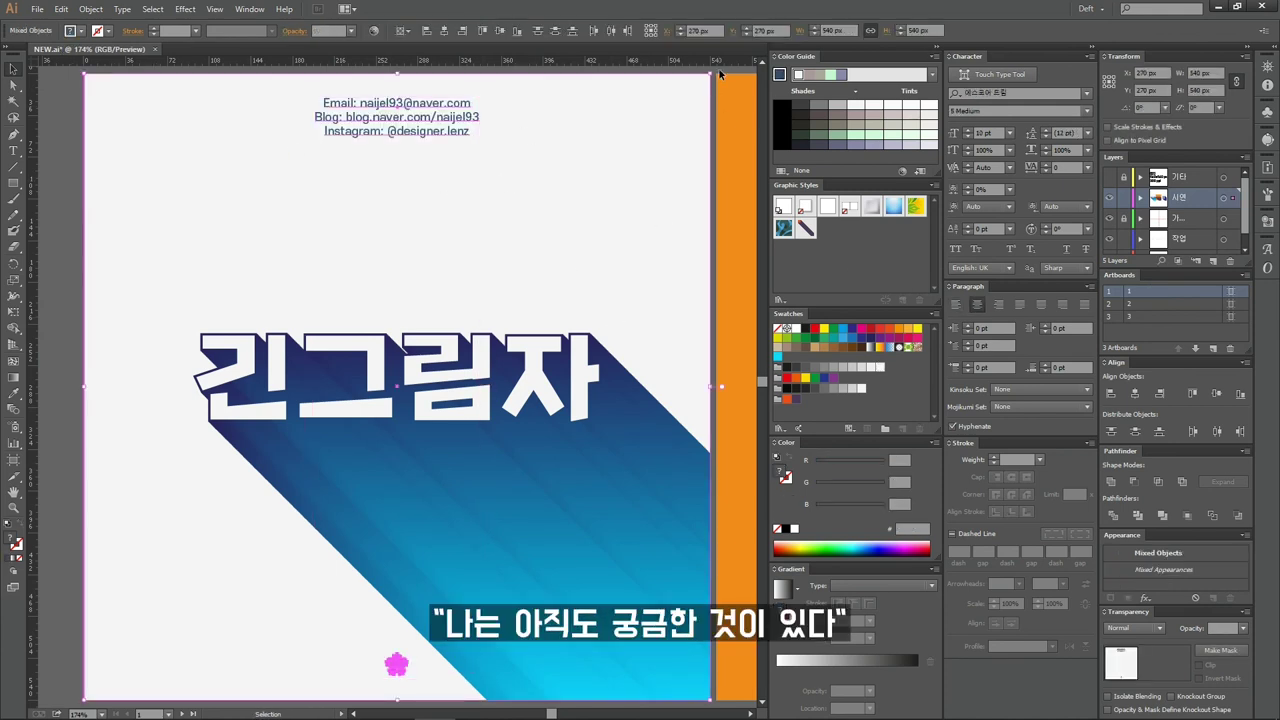
scroll(420, 380, "right", 5)
scroll(498, 268, "left", 5)
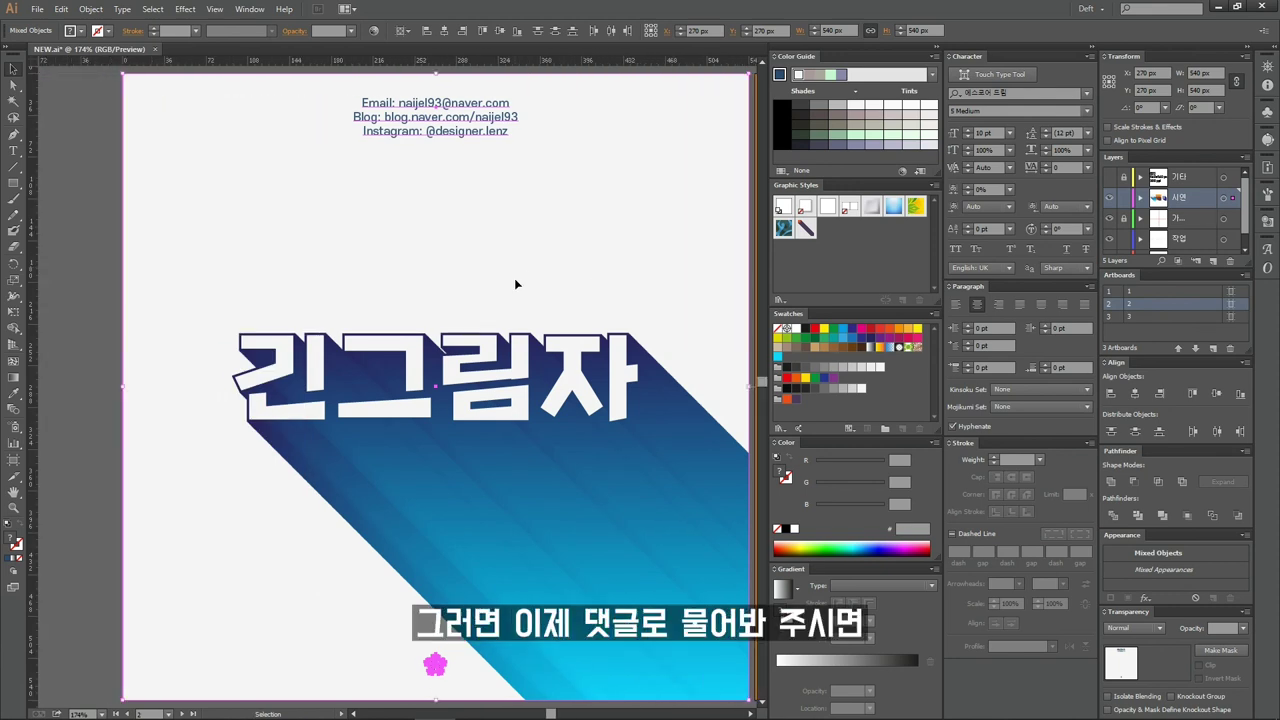
key("ctrl+minus")
scroll(420, 400, "left", 1)
left_click(395, 142)
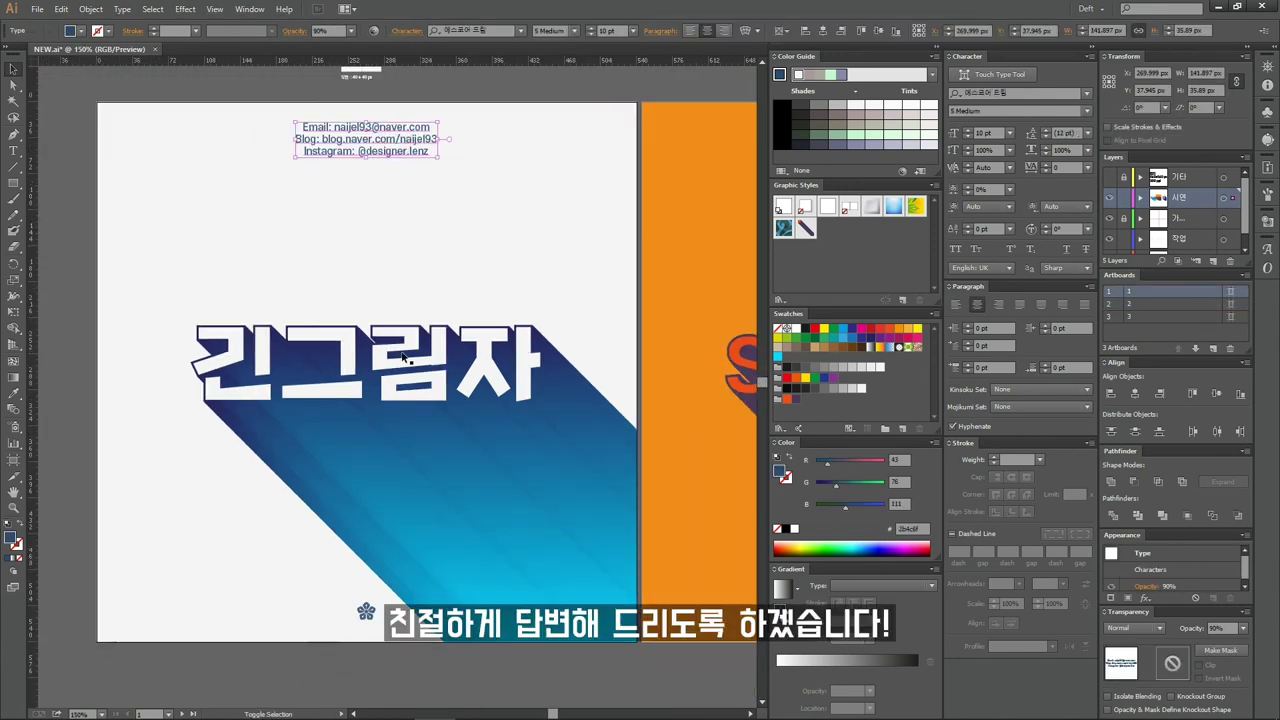
left_click(366, 612, "shift")
scroll(526, 365, "up", 1)
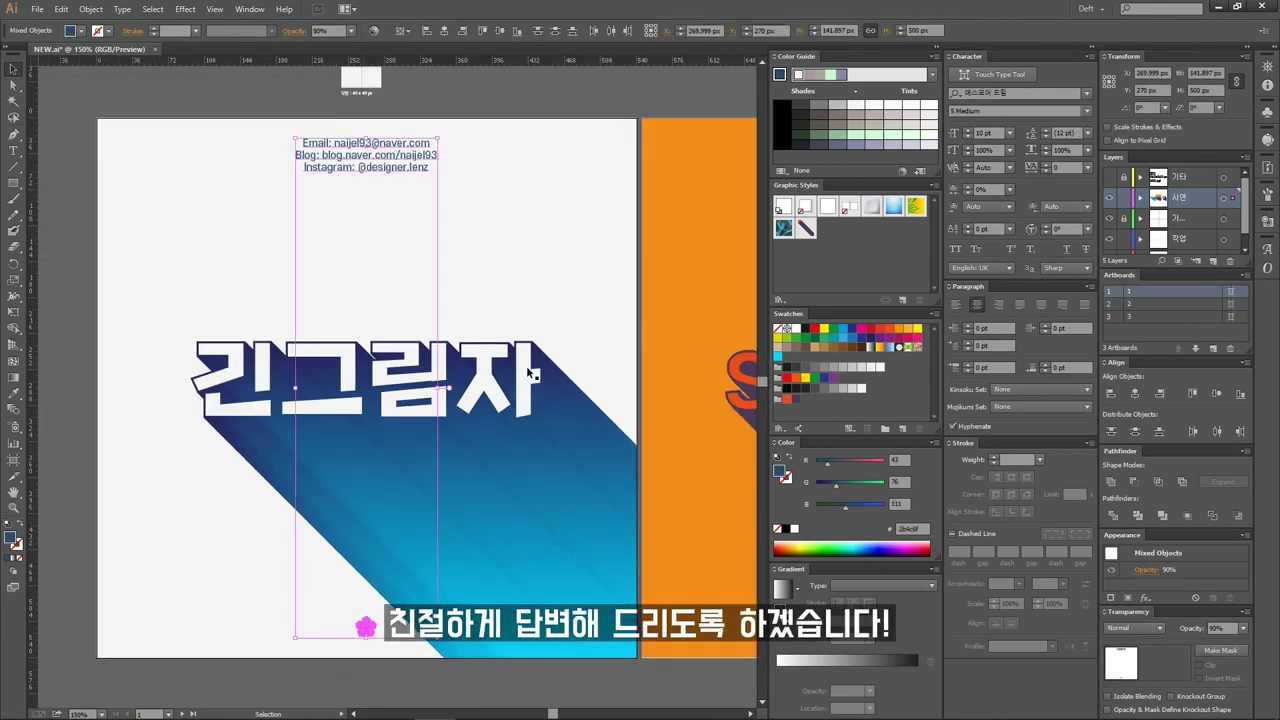
left_click(860, 339)
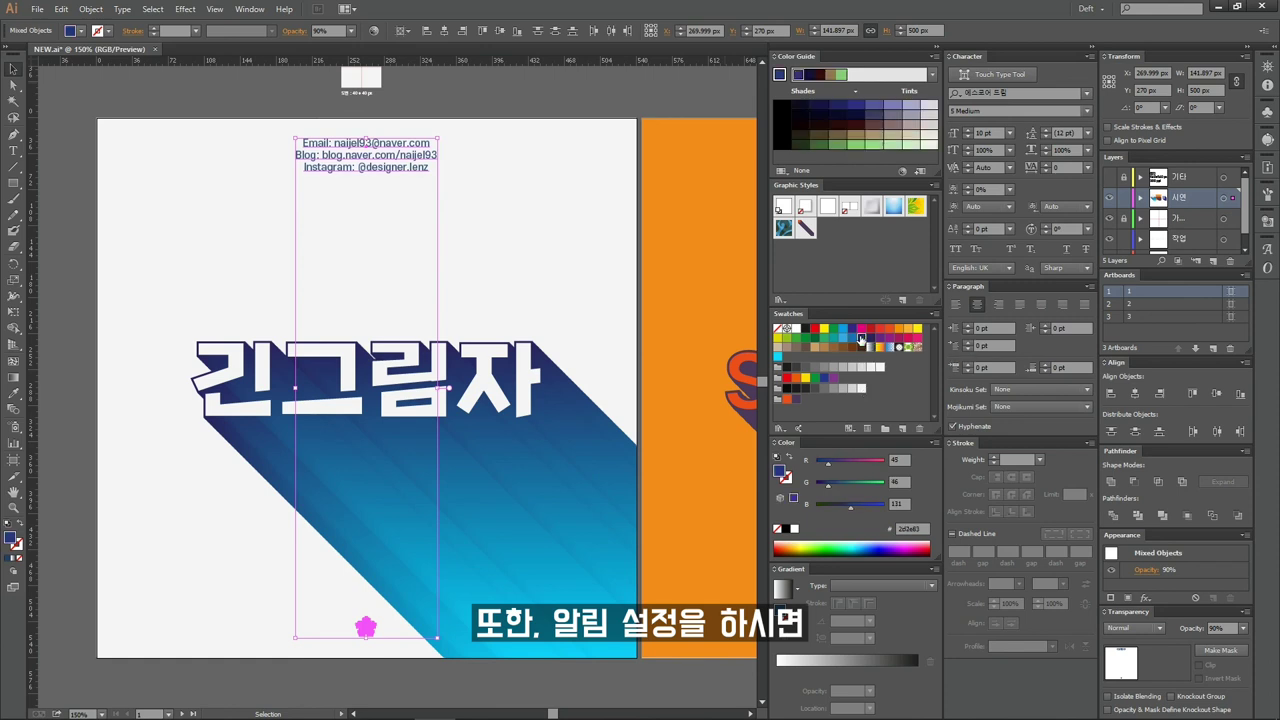
left_click(575, 128)
scroll(395, 375, "right", 1)
scroll(395, 375, "down", 1)
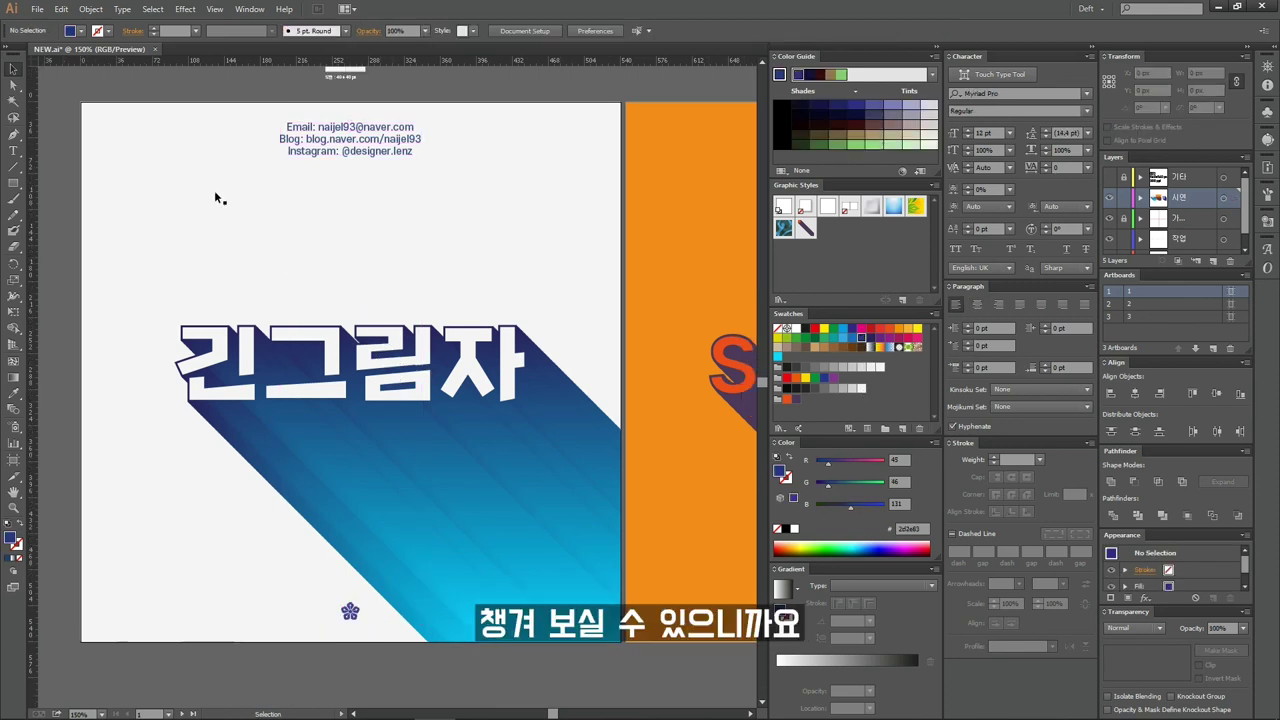
Paste the credits onto the Schatten artboard, coloured purple at 85% opacity.
left_click(351, 145)
left_click(347, 612, "shift")
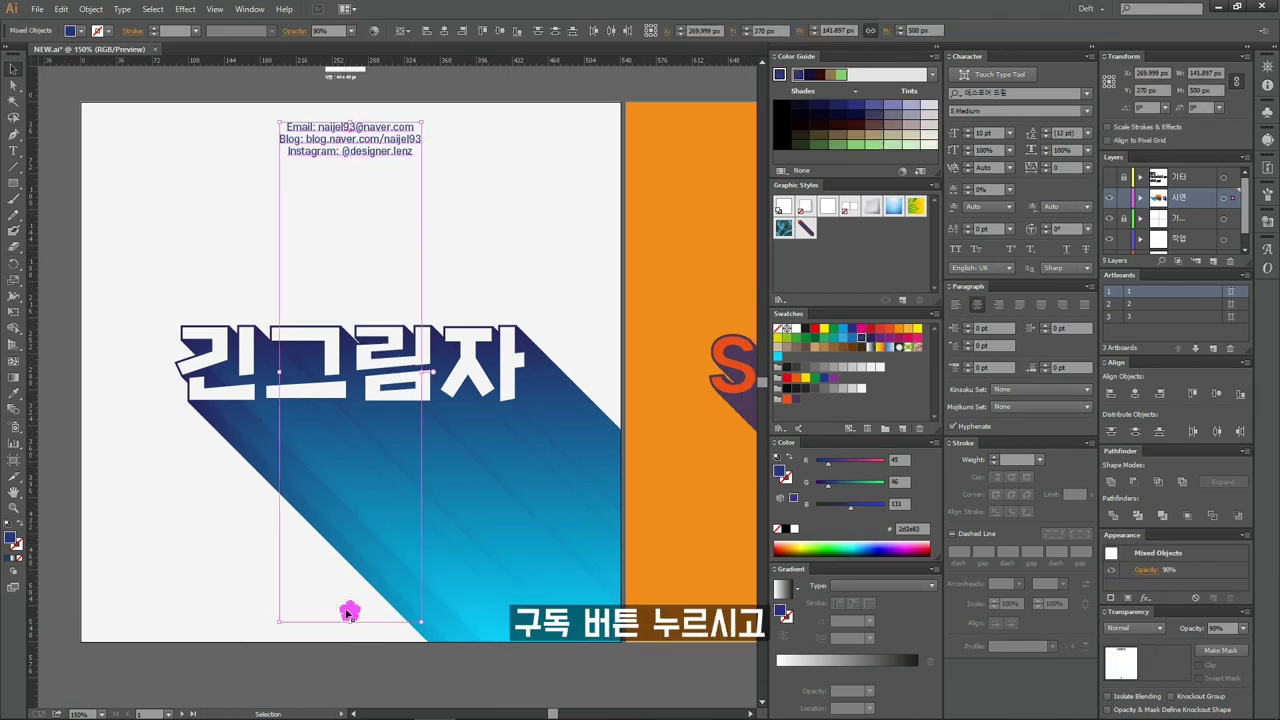
double_click(1210, 303)
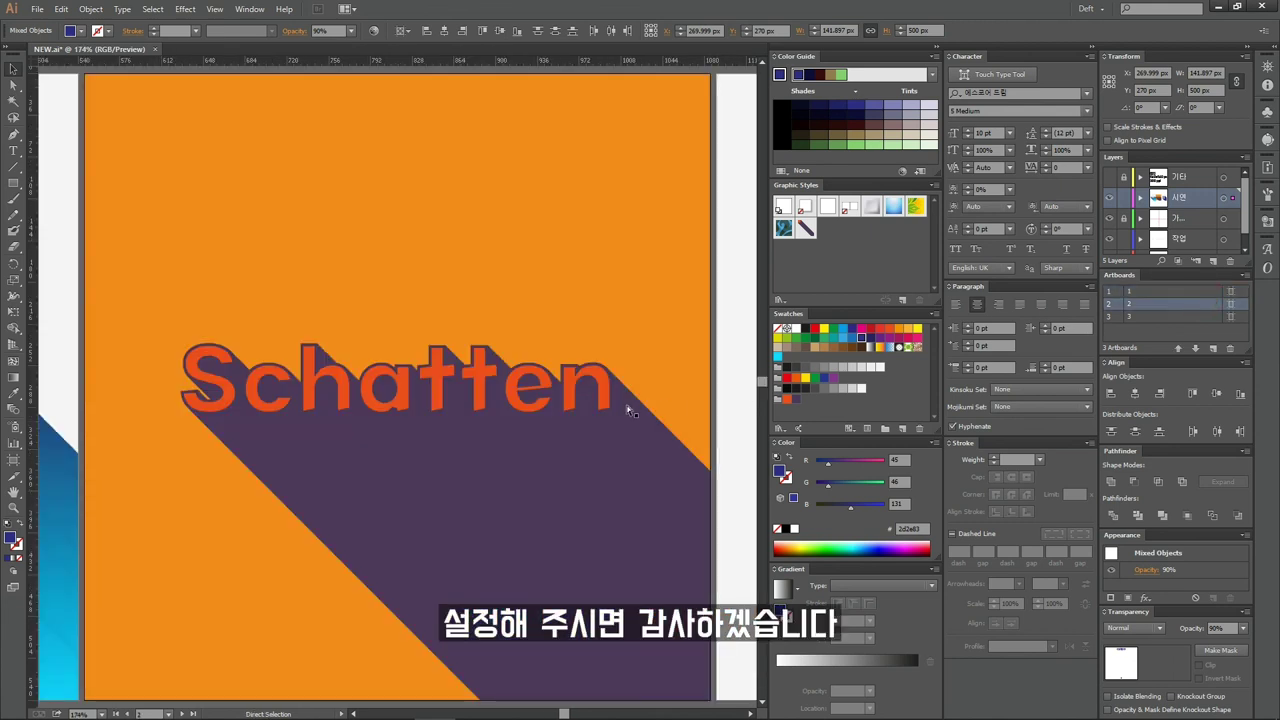
key("ctrl+shift+v")
left_click(797, 400)
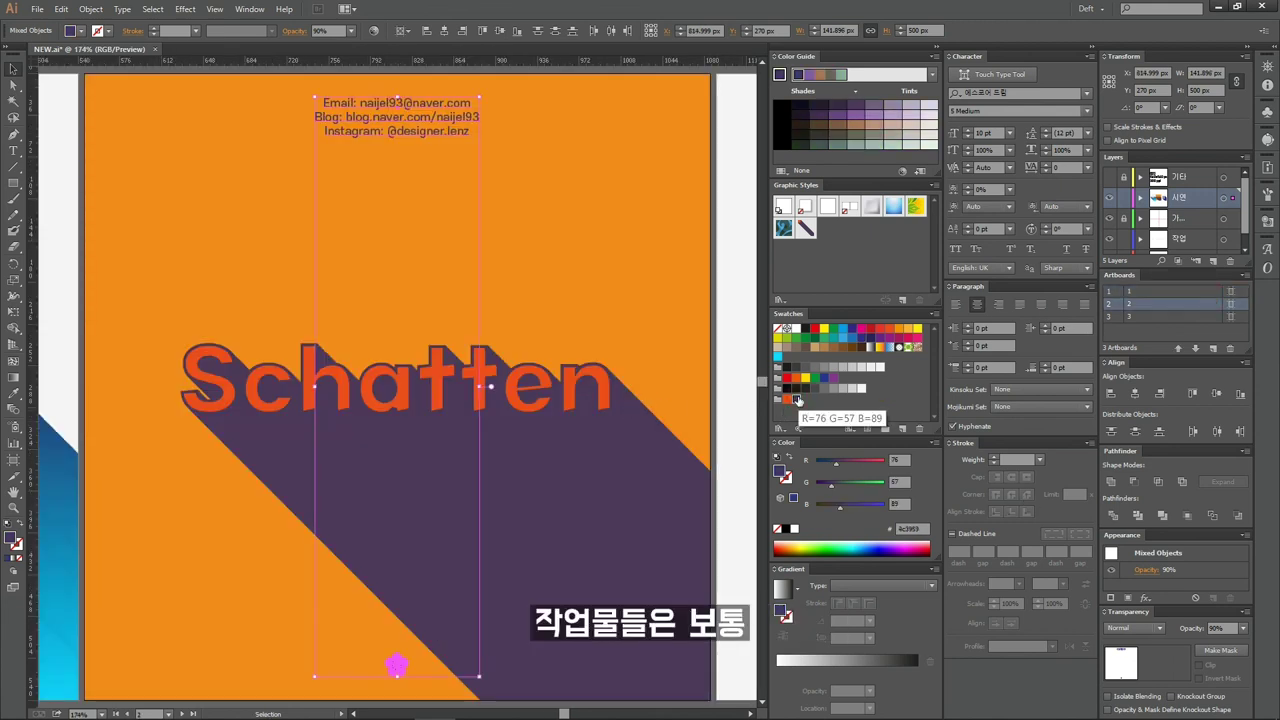
left_click(1216, 628)
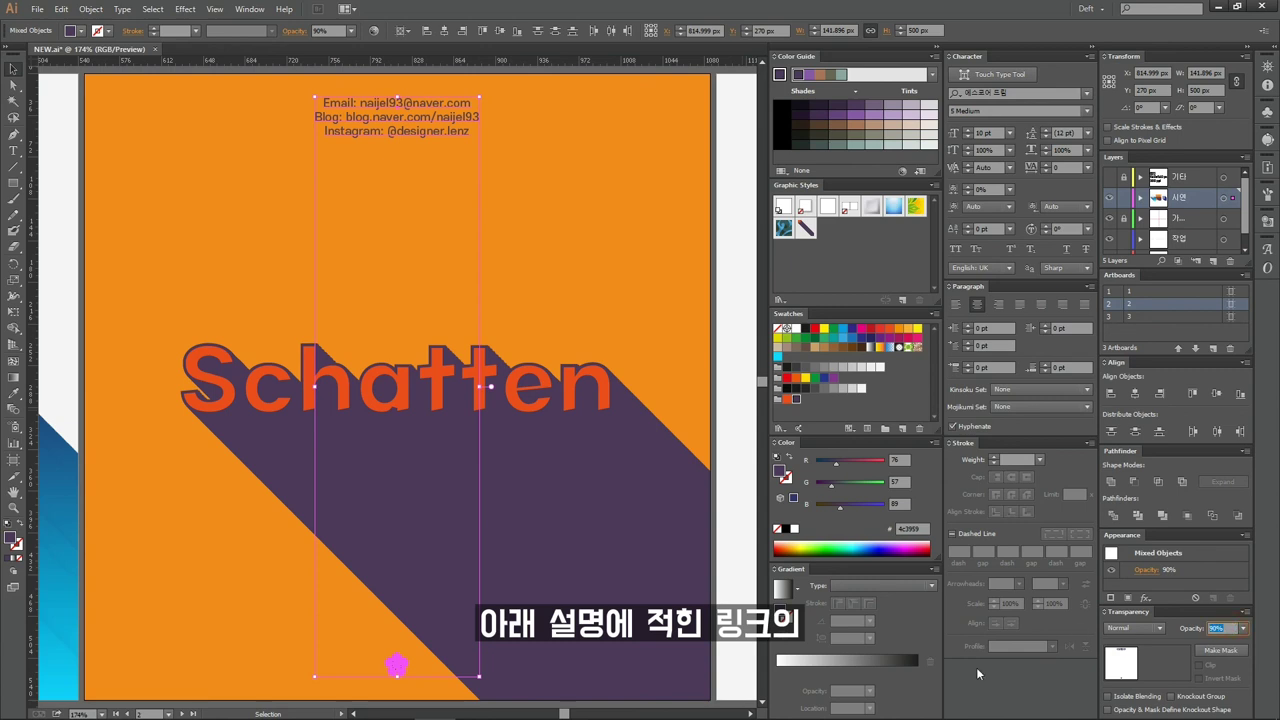
type("85")
key("Return")
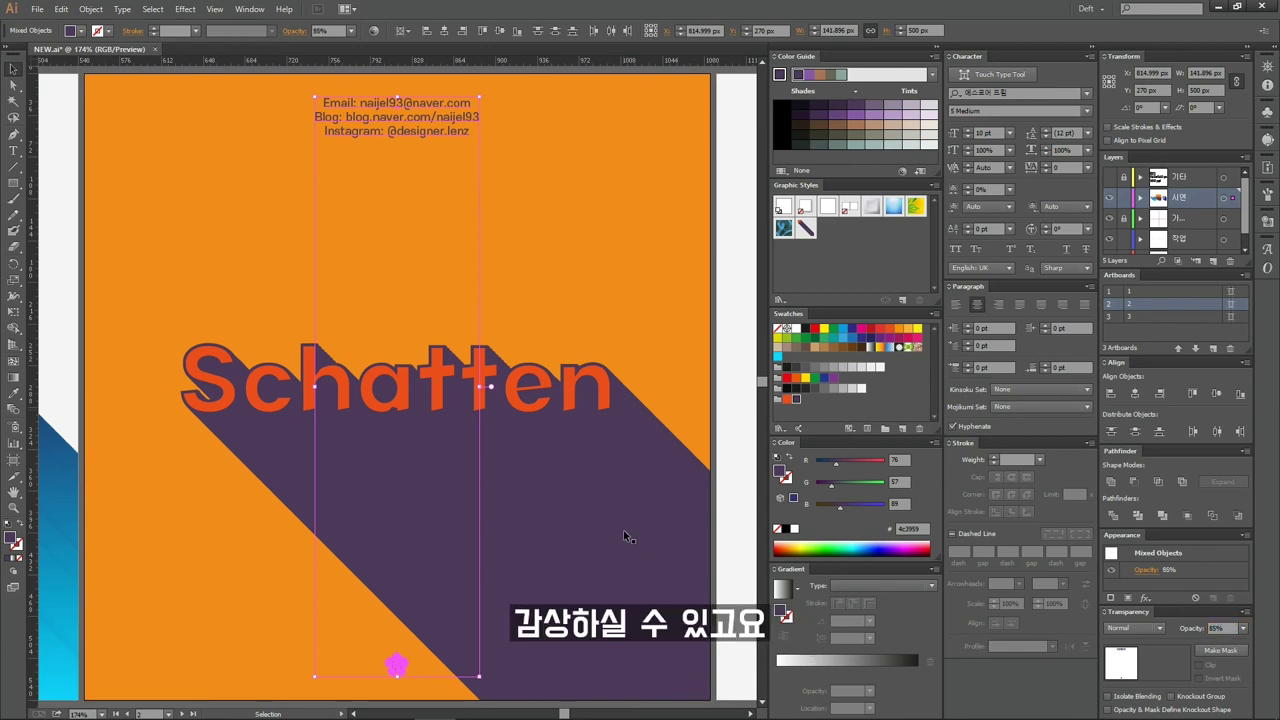
Review the credits across all three artboards, ending on the third one.
key("ctrl+minus")
key("ctrl+minus")
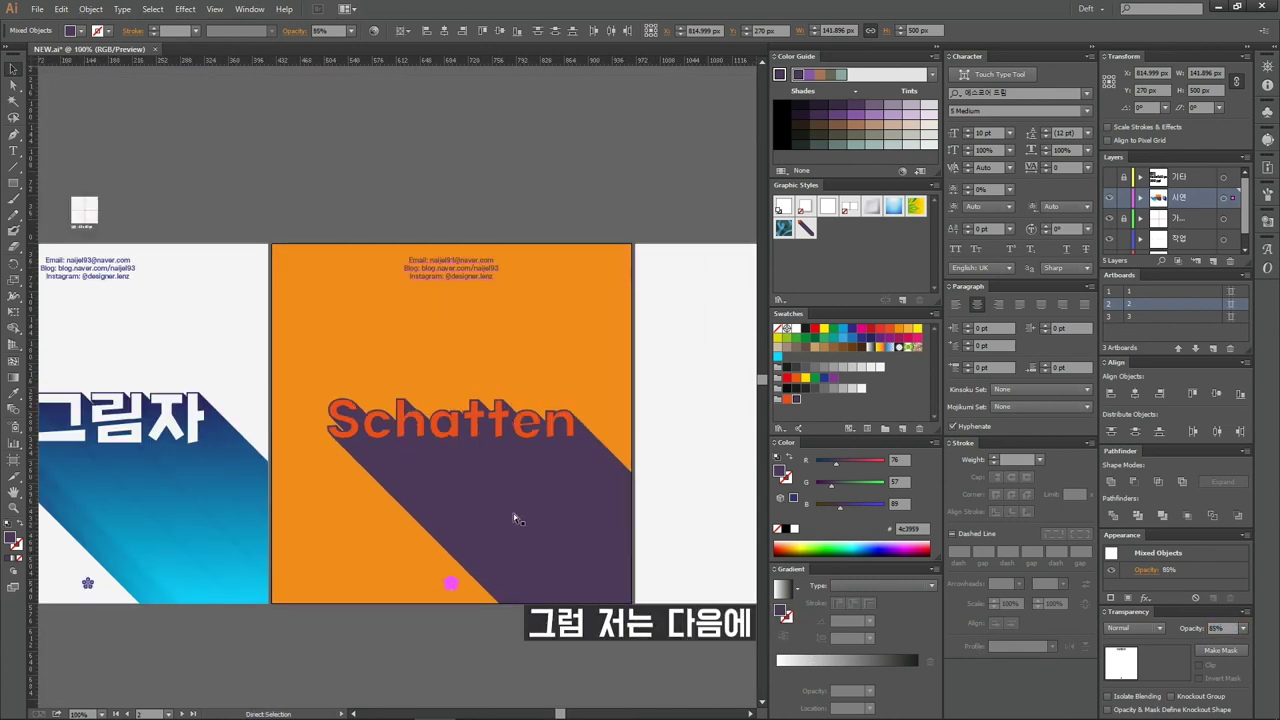
scroll(513, 513, "left", 3)
left_click(327, 597)
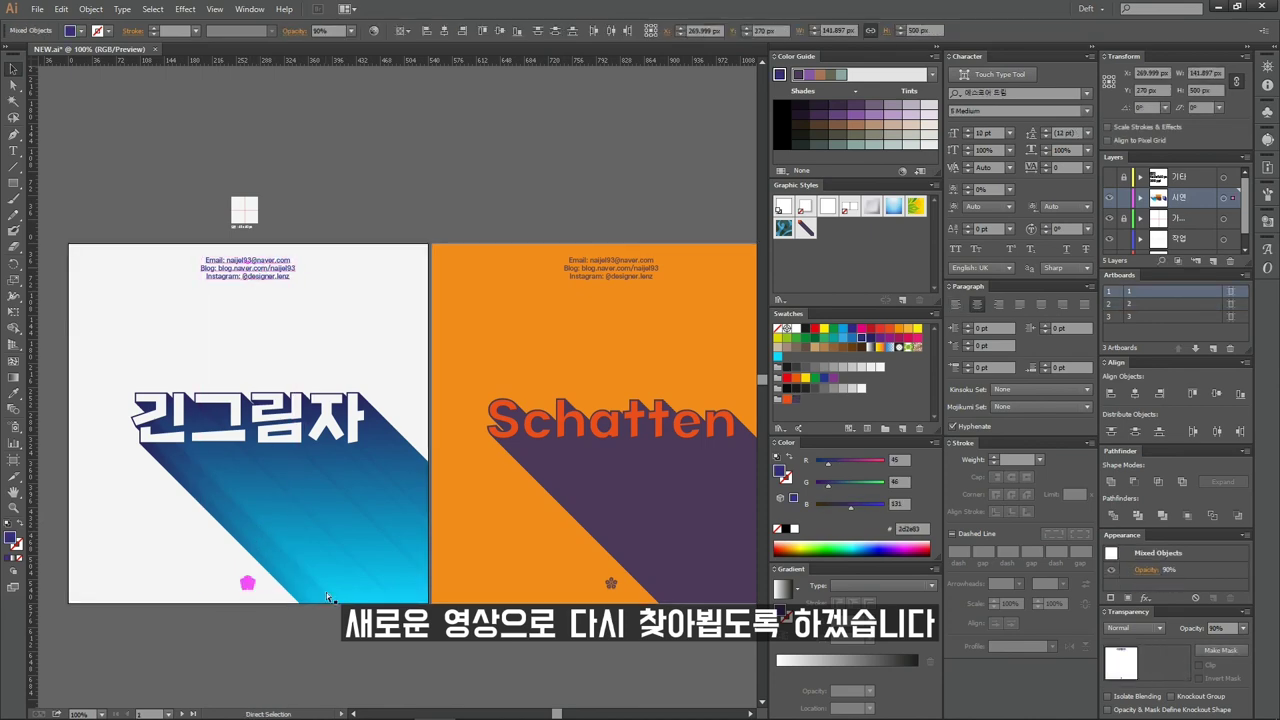
scroll(340, 590, "right", 3)
scroll(352, 581, "right", 2)
left_click(453, 495)
key("ctrl+0")
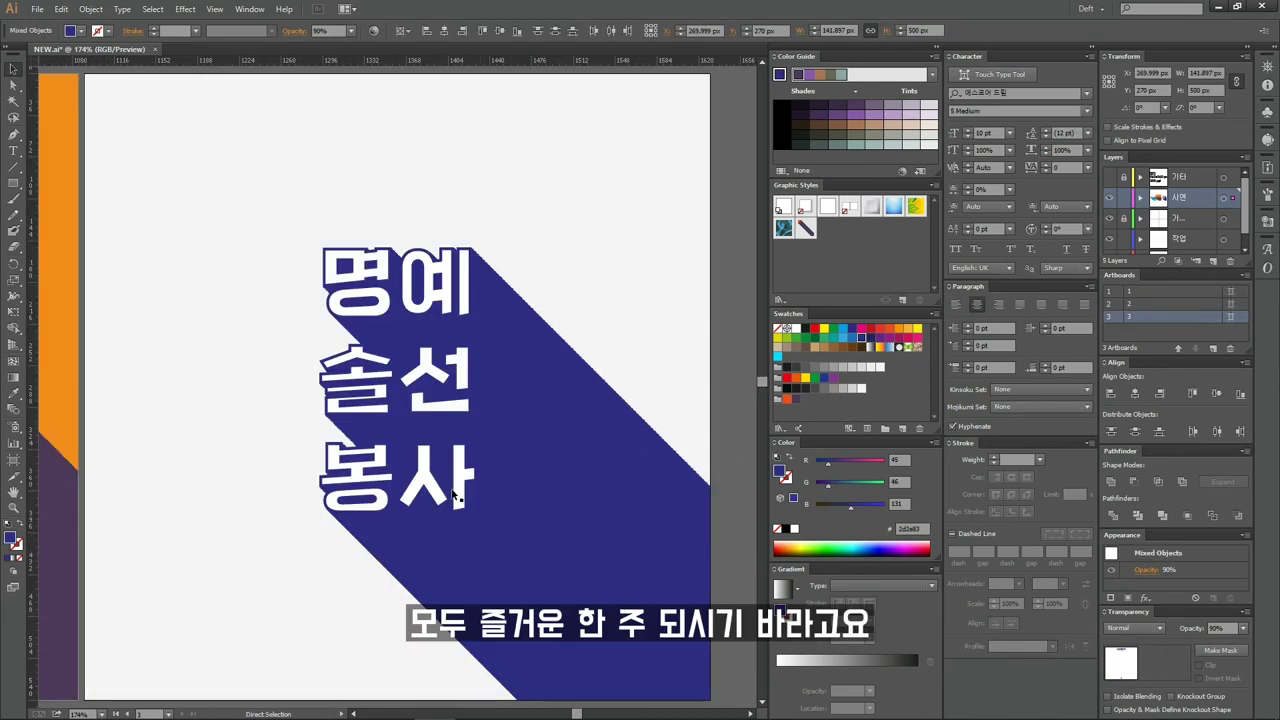
key("v")
key("ctrl+minus")
left_click(731, 348)
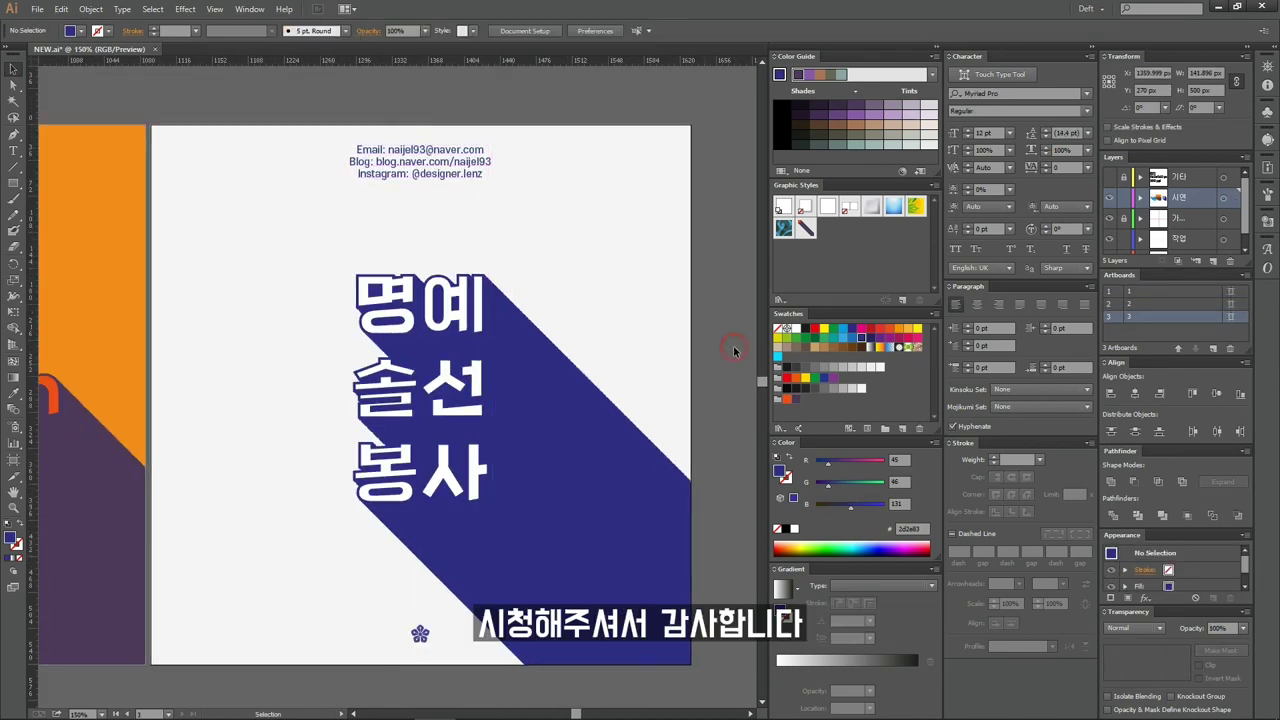
key("a")
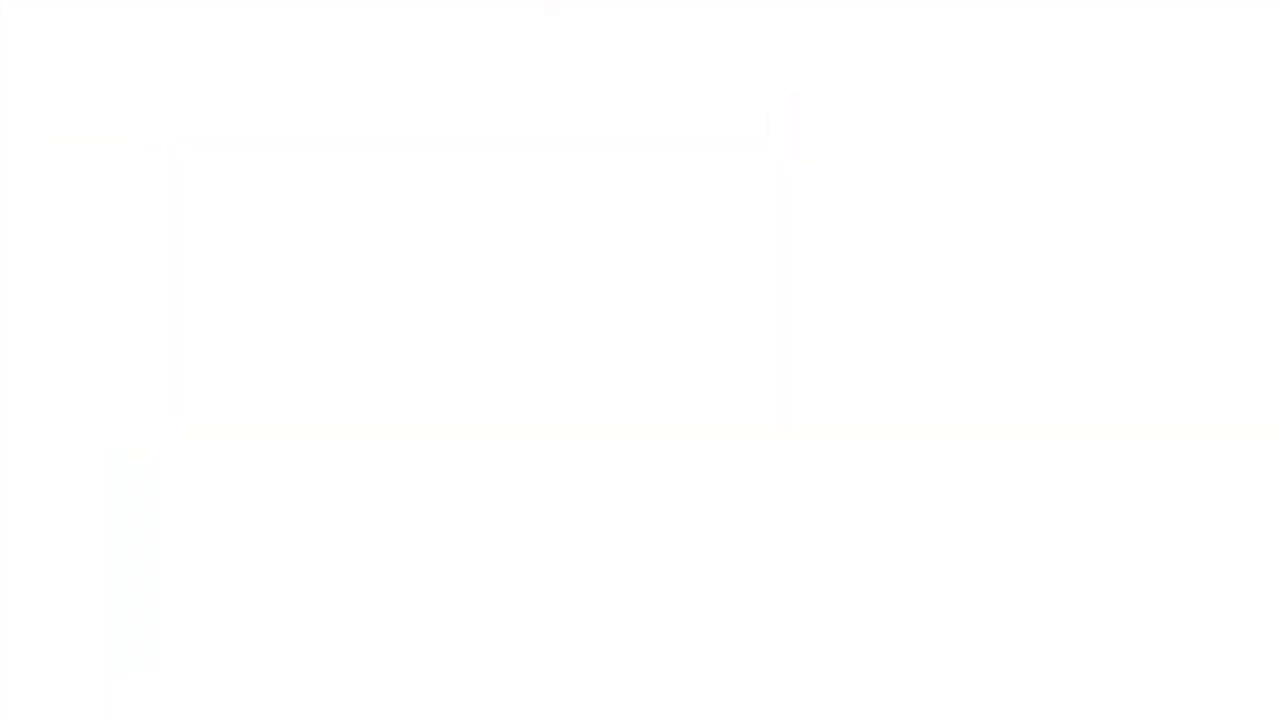